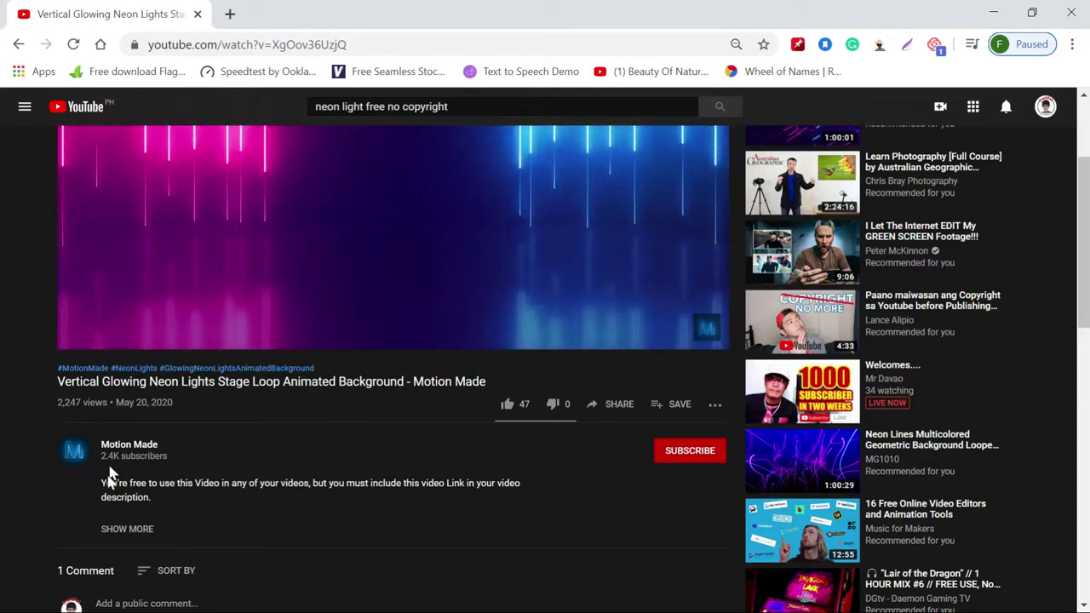
Step: Examine the neon lights video and its full description for the conditions on reusing the footage
scroll(246, 511, up, 2)
scroll(213, 528, down, 2)
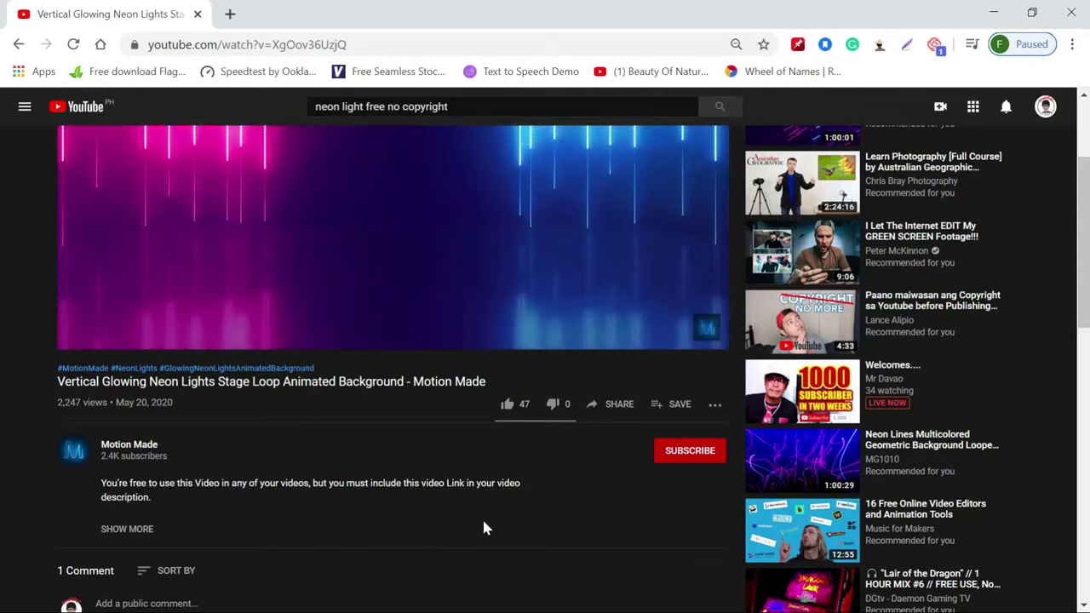
scroll(481, 518, up, 3)
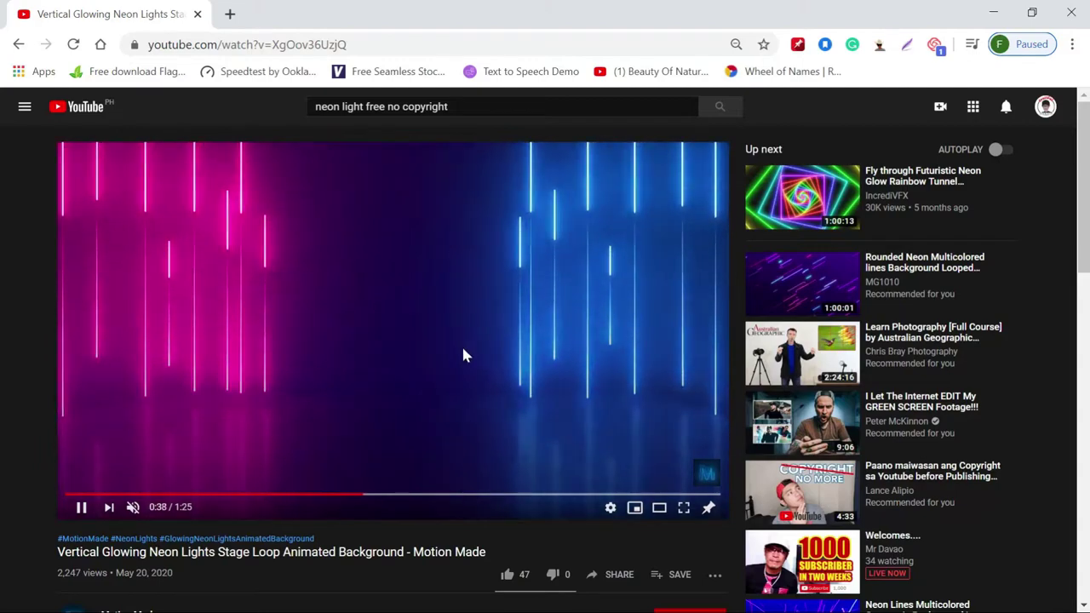
scroll(462, 421, down, 3)
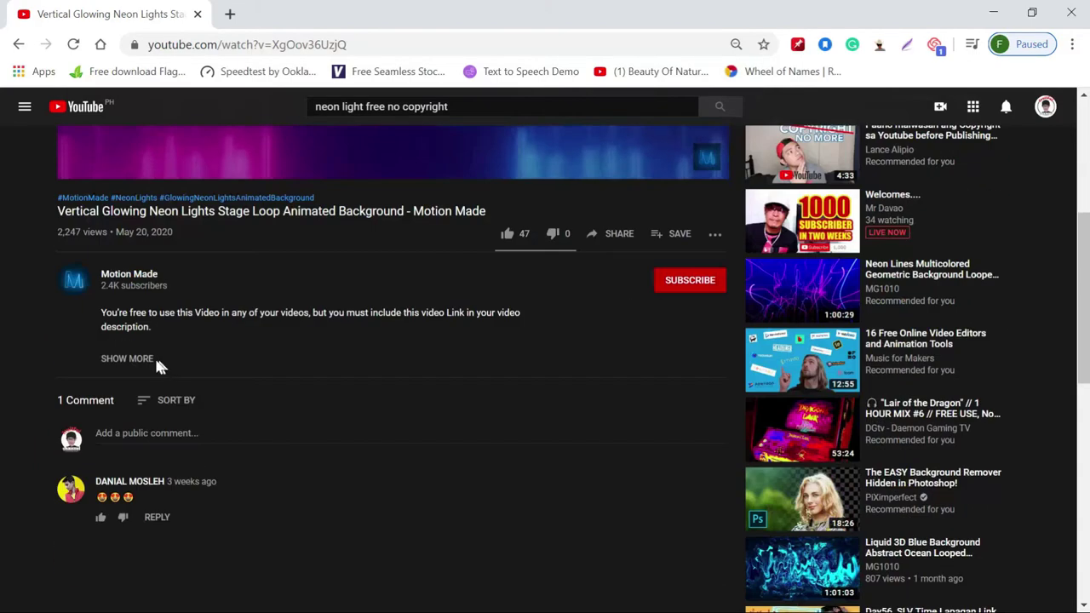
click(134, 358)
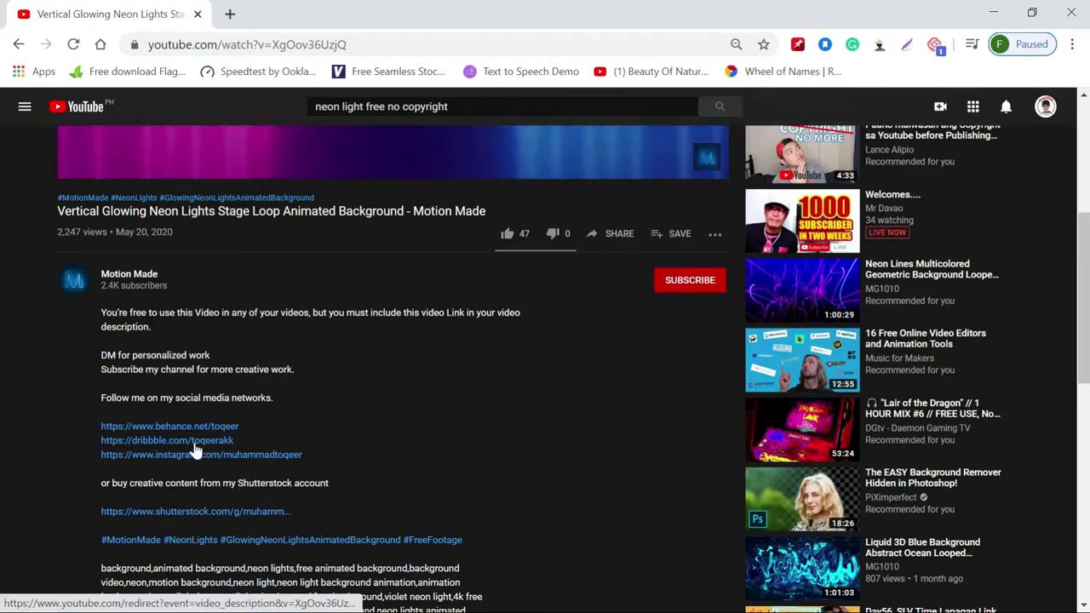
scroll(444, 434, up, 1)
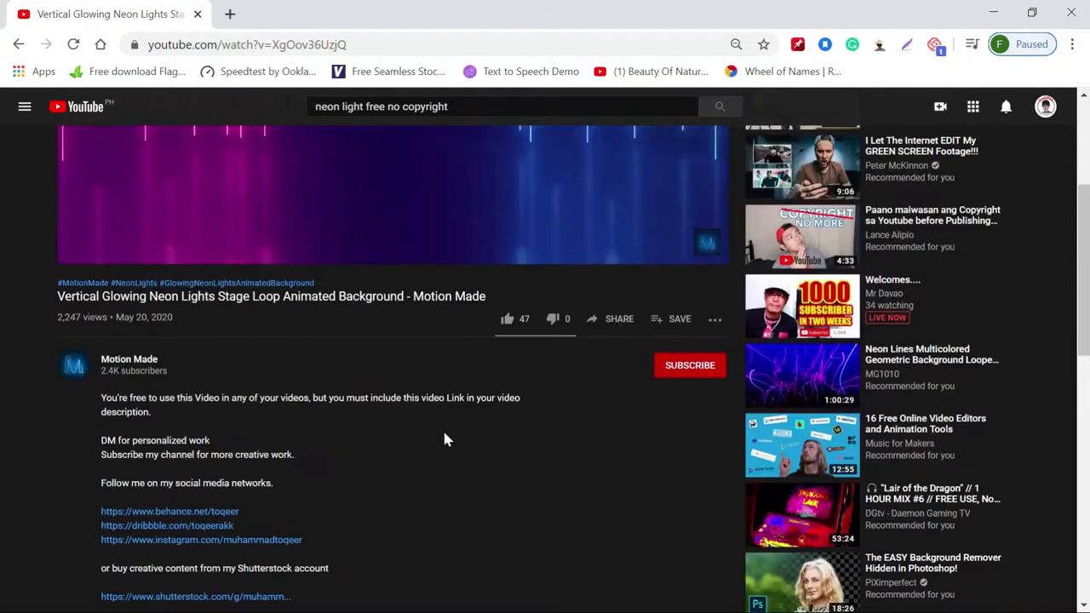
scroll(444, 434, down, 1)
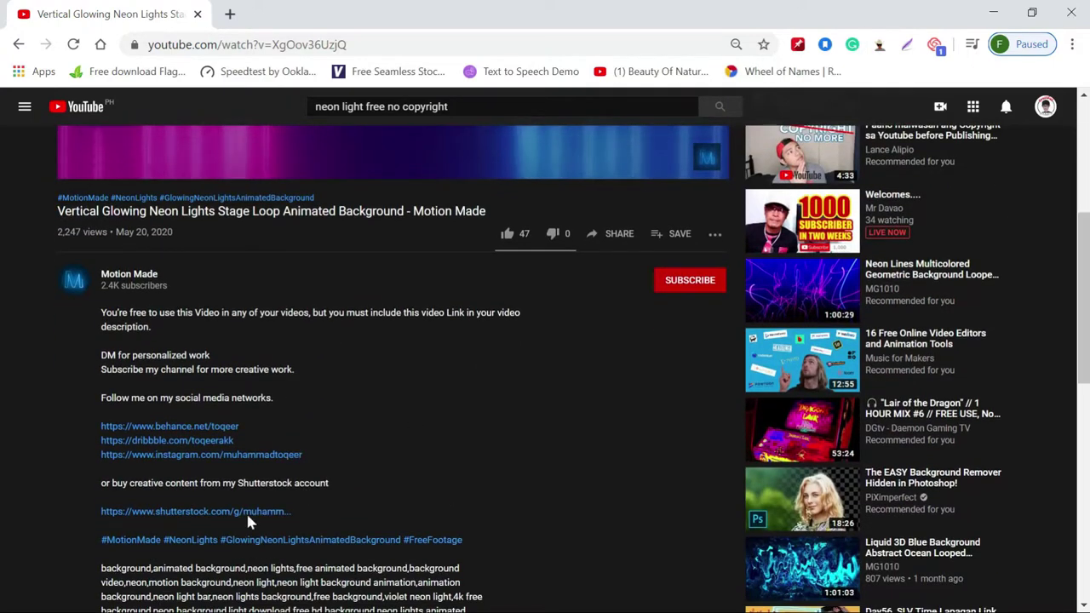
scroll(414, 486, up, 4)
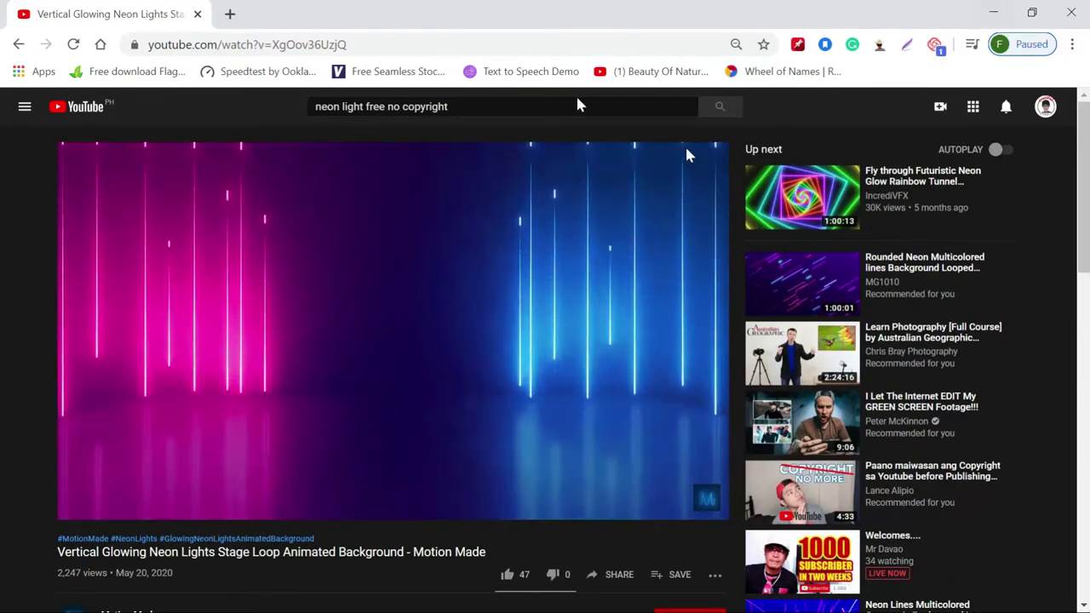
key(alt+Left)
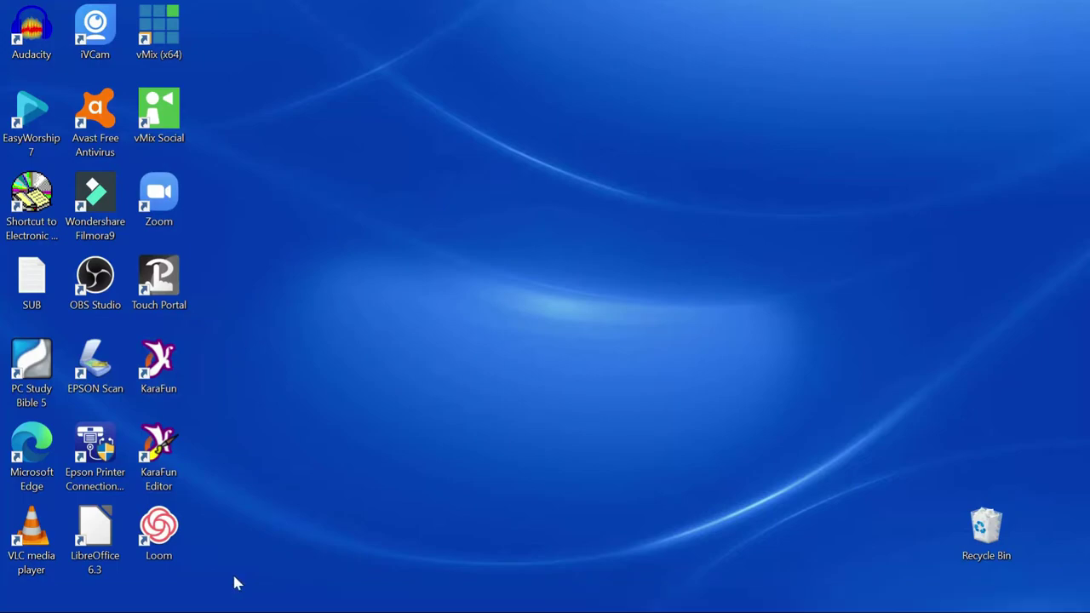
Step: Switch to Filmora9 and import the "videoplayback (6)" clip from the Video Collection folder
click(270, 602)
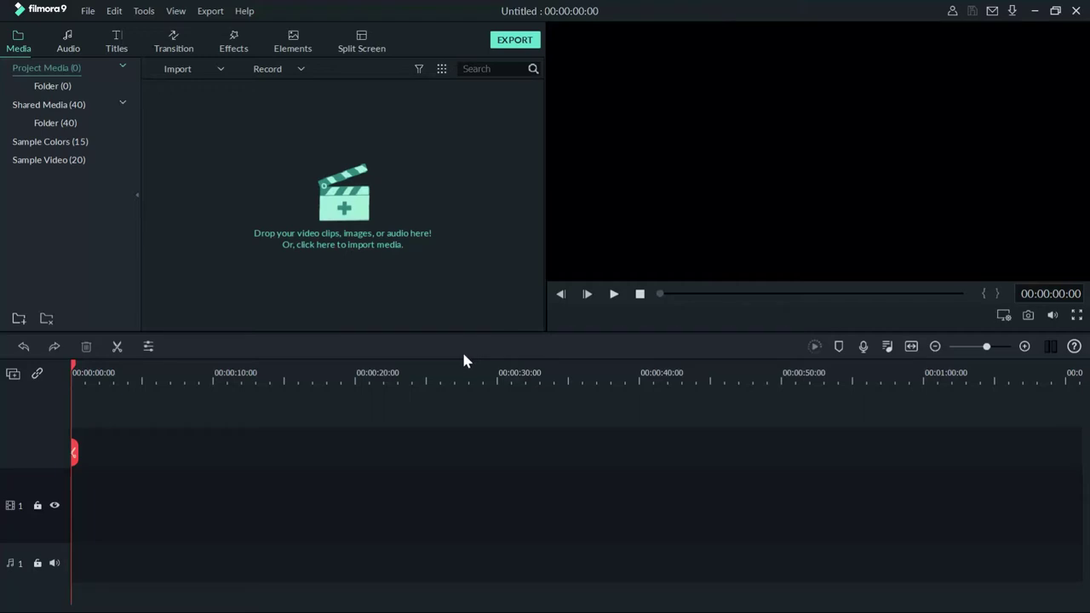
click(349, 232)
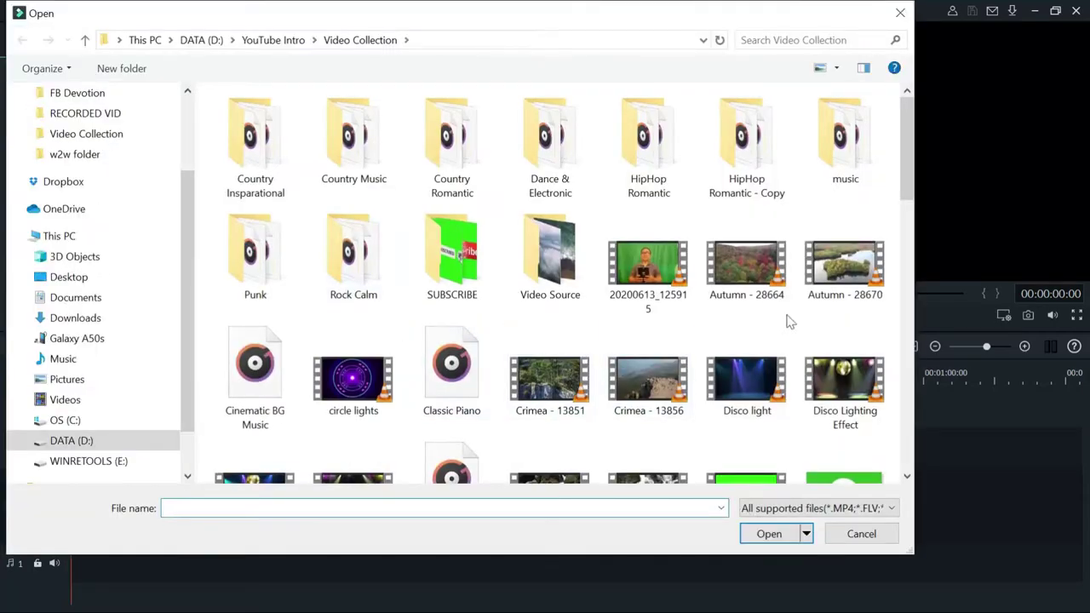
drag(915, 138, 918, 231)
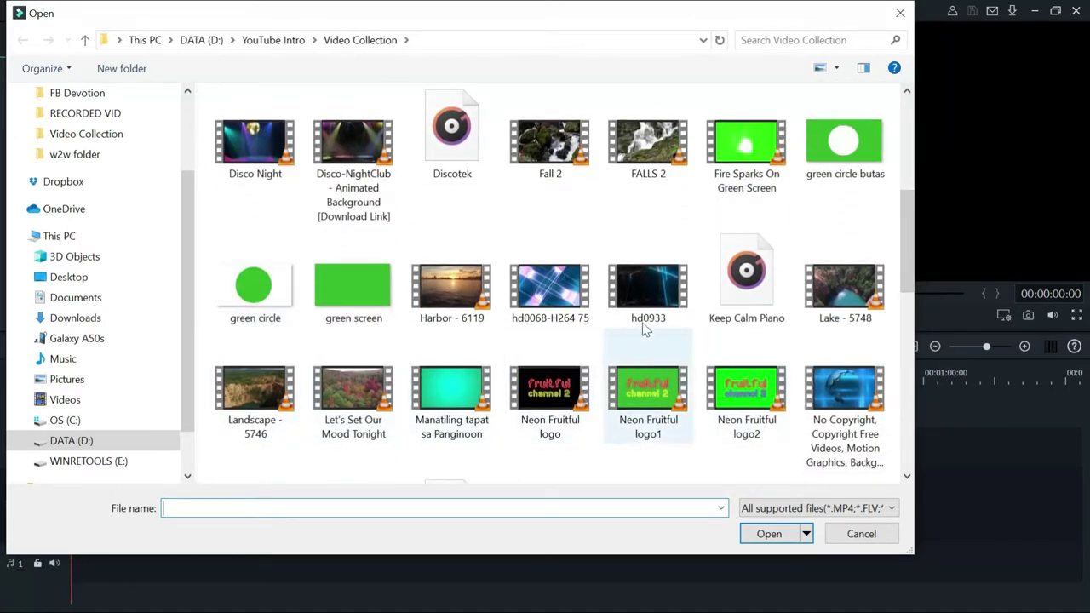
scroll(750, 367, down, 10)
click(848, 341)
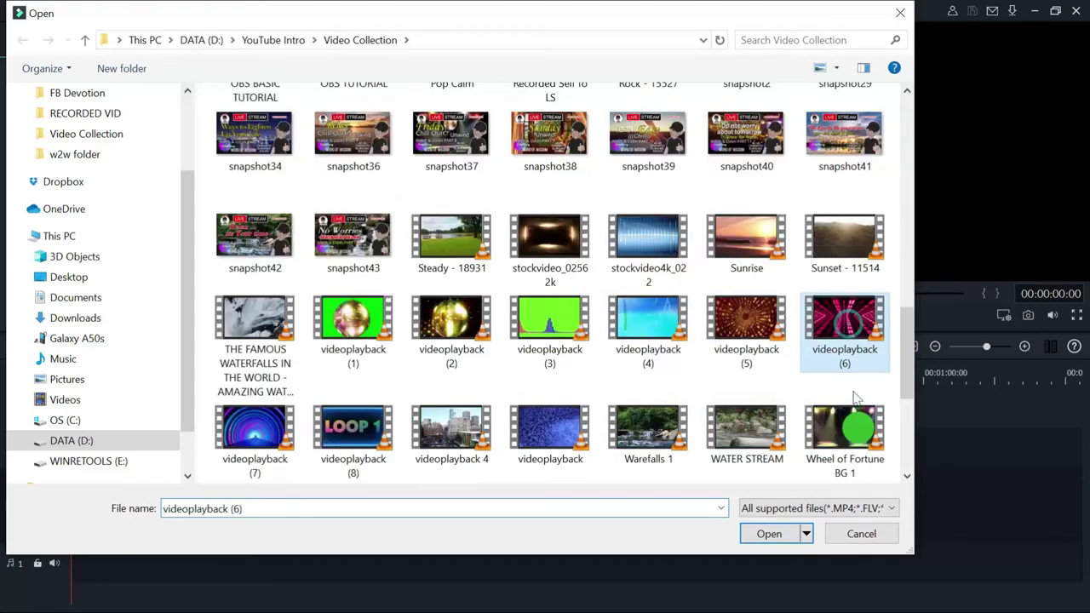
click(769, 534)
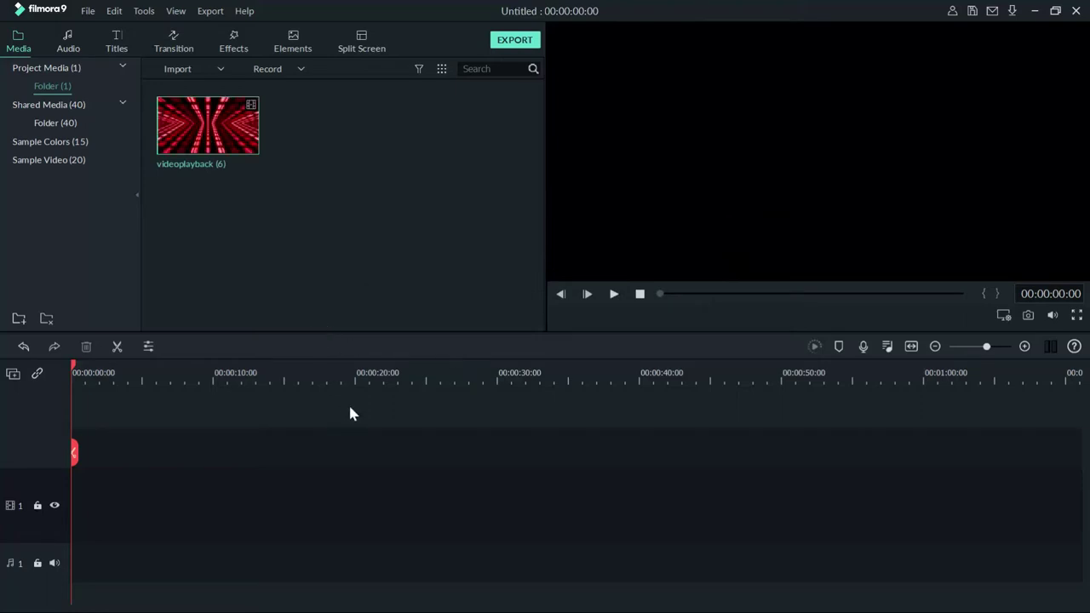
Step: Place the videoplayback (6) clip at the start of video track 2 and preview its first seconds
drag(229, 185, 74, 449)
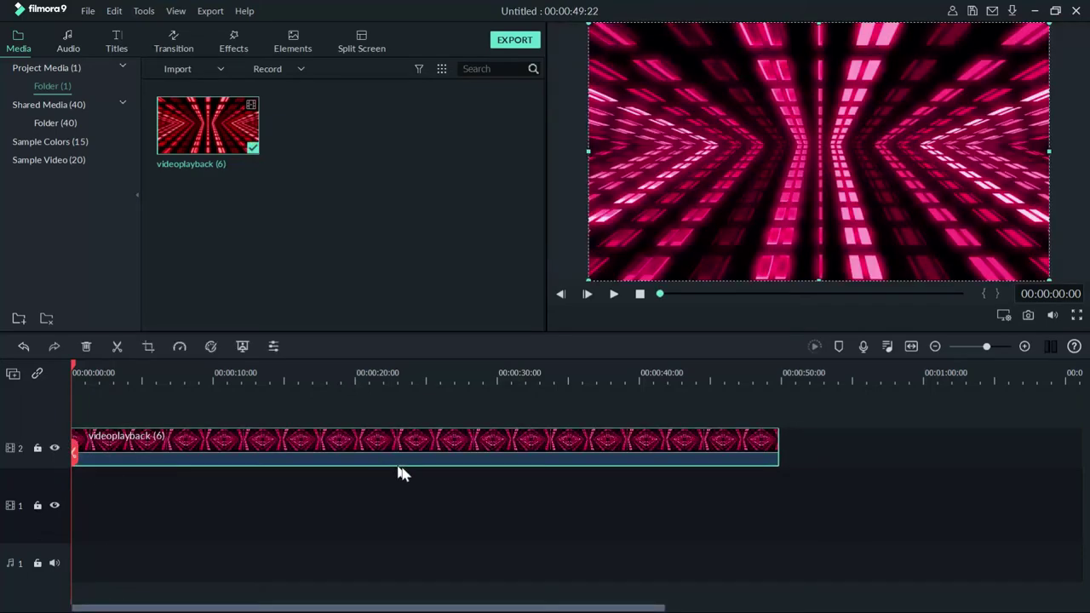
click(614, 294)
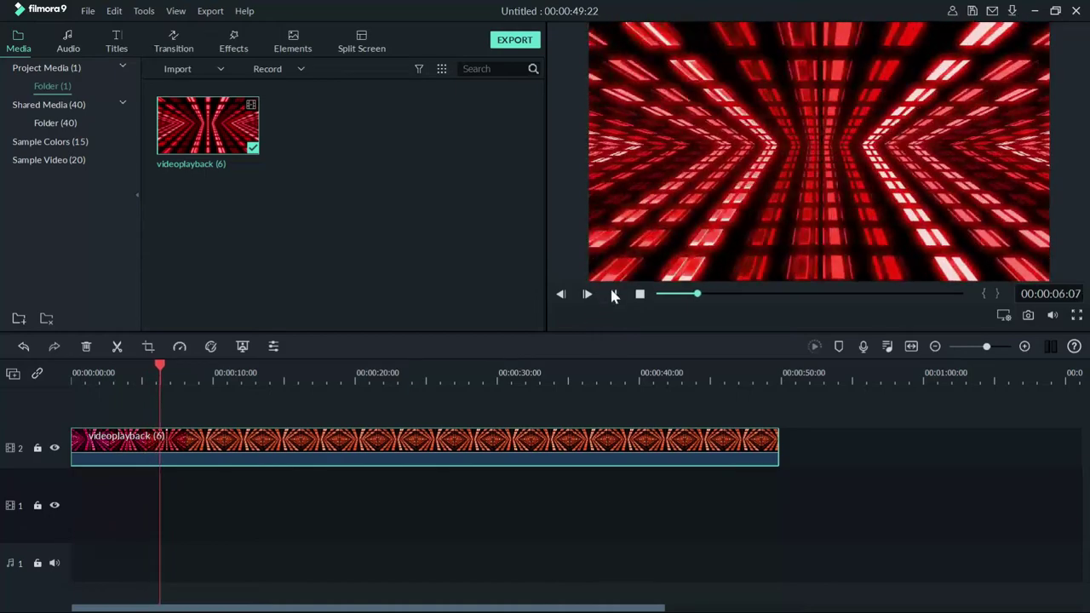
click(613, 295)
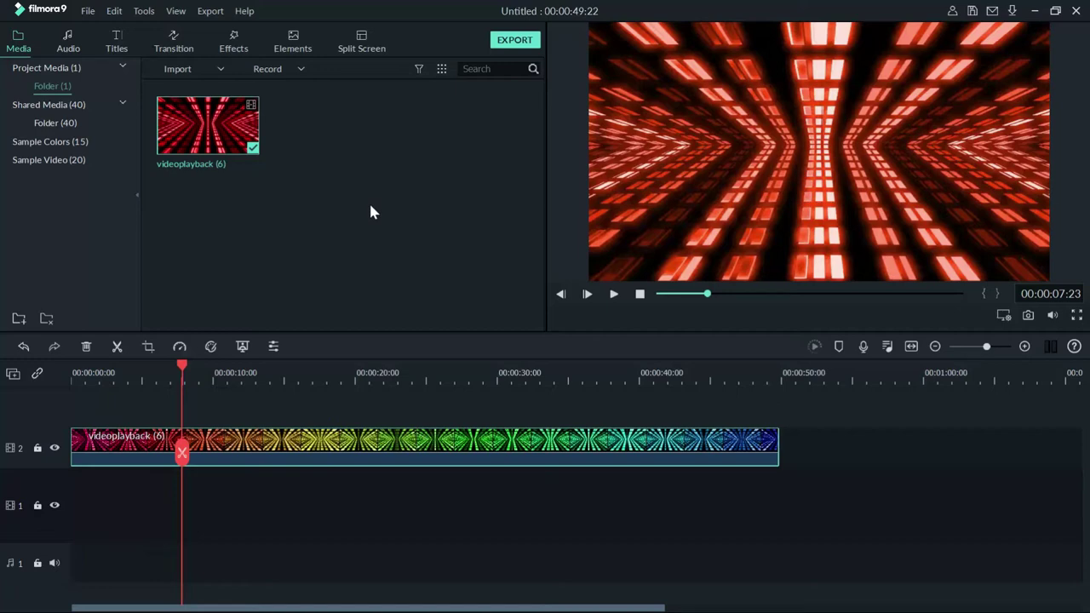
Step: Import the "green circle" image from the Video Collection folder into the project media
click(221, 69)
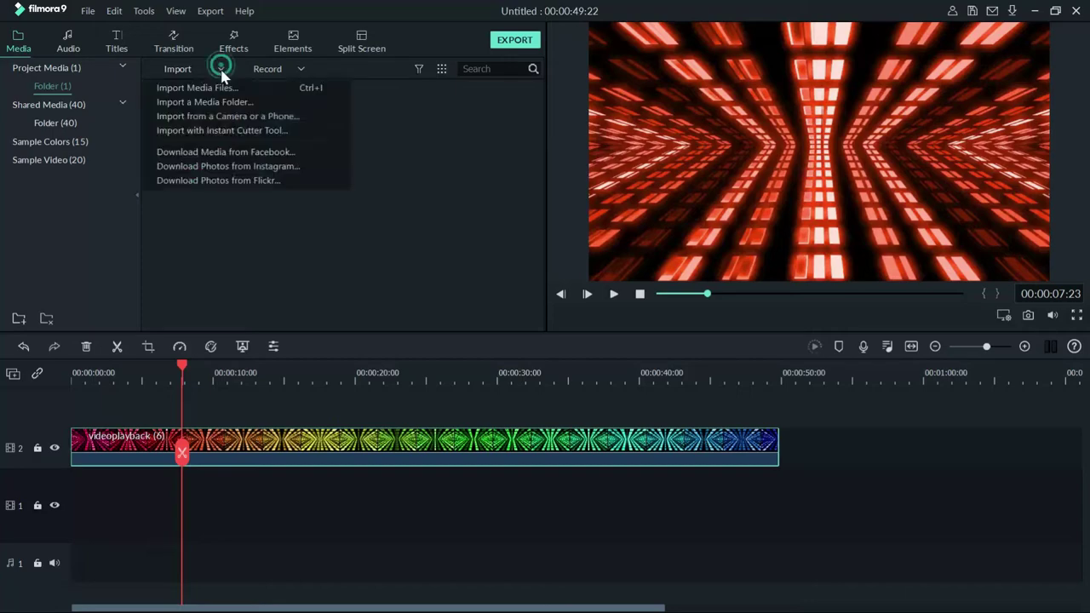
click(229, 86)
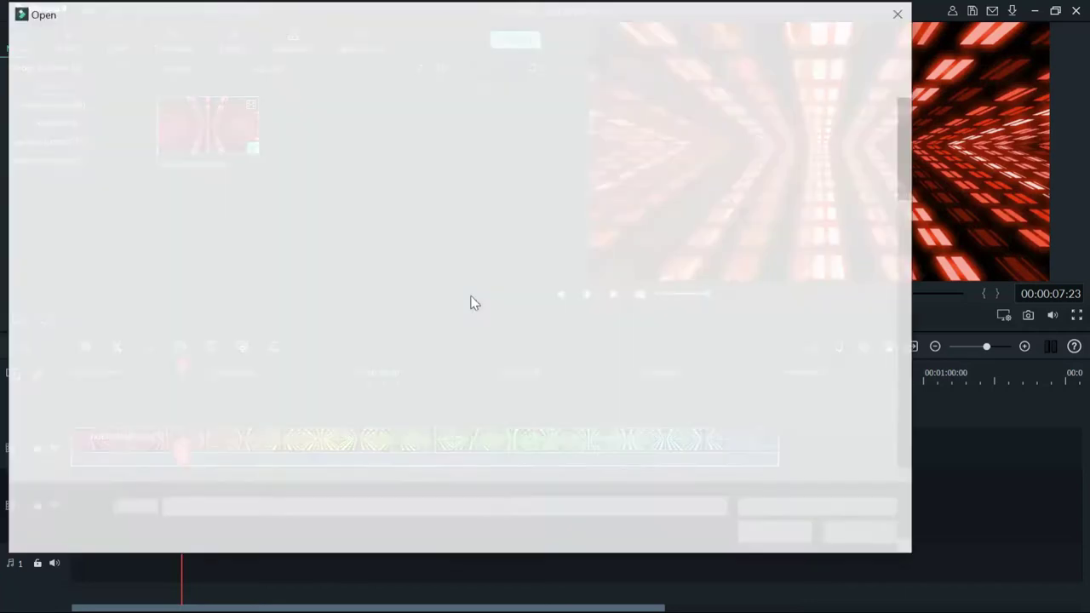
scroll(515, 313, down, 3)
scroll(515, 314, down, 5)
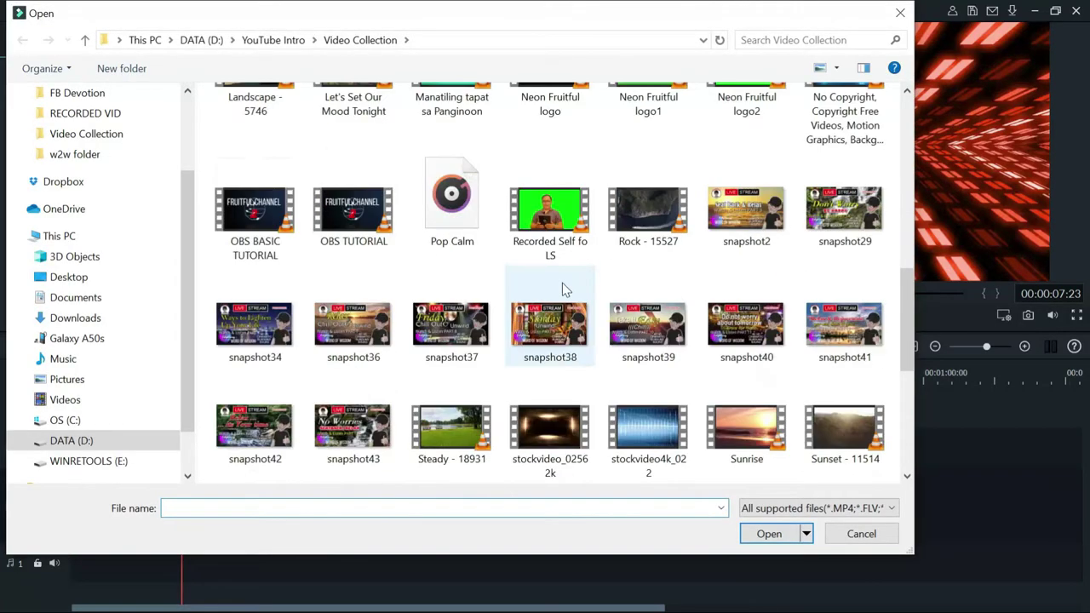
scroll(563, 287, down, 5)
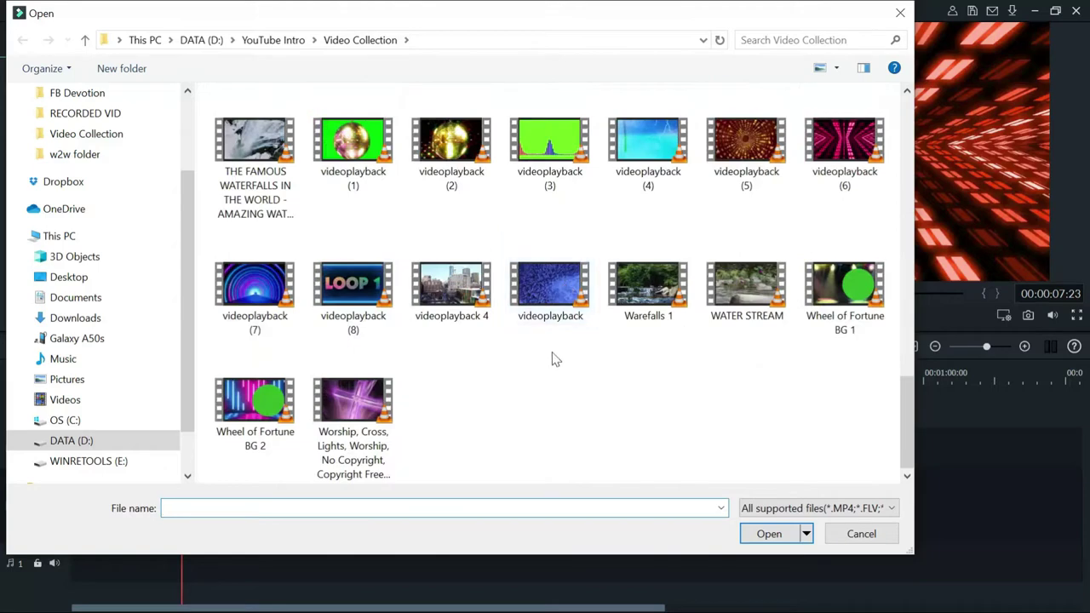
scroll(555, 360, up, 4)
scroll(553, 358, up, 5)
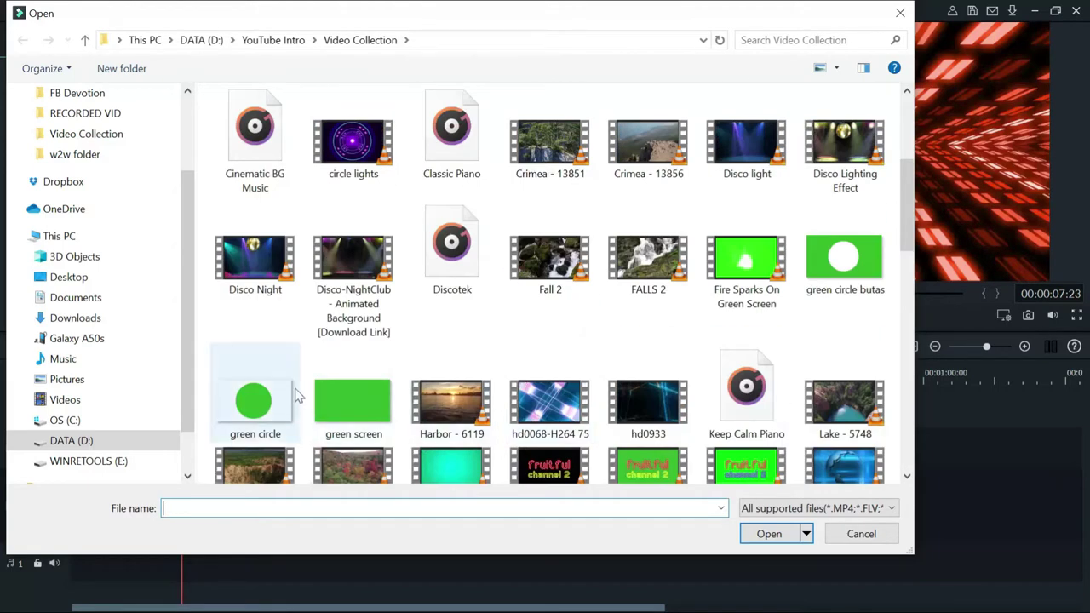
click(262, 412)
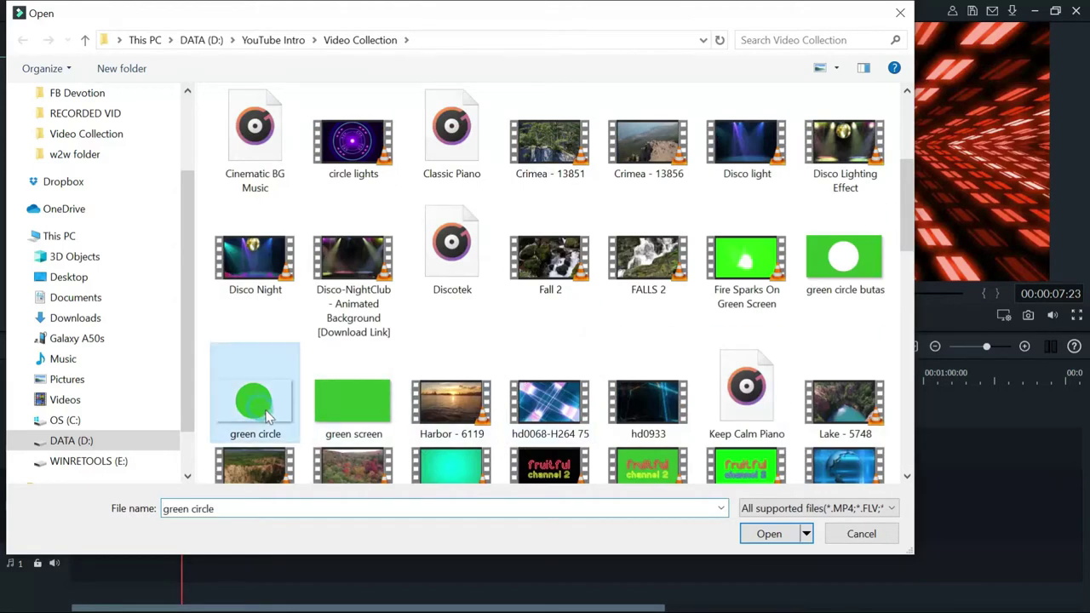
click(756, 539)
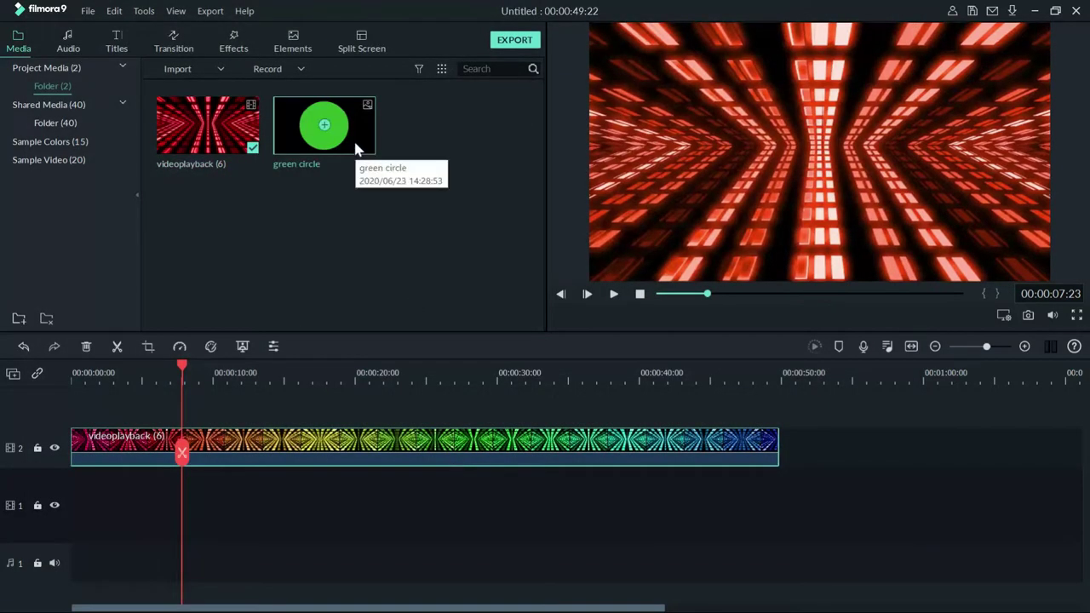
Step: Place the green circle image at the start of video track 1 and extend it to the end of the background clip
drag(357, 148, 71, 492)
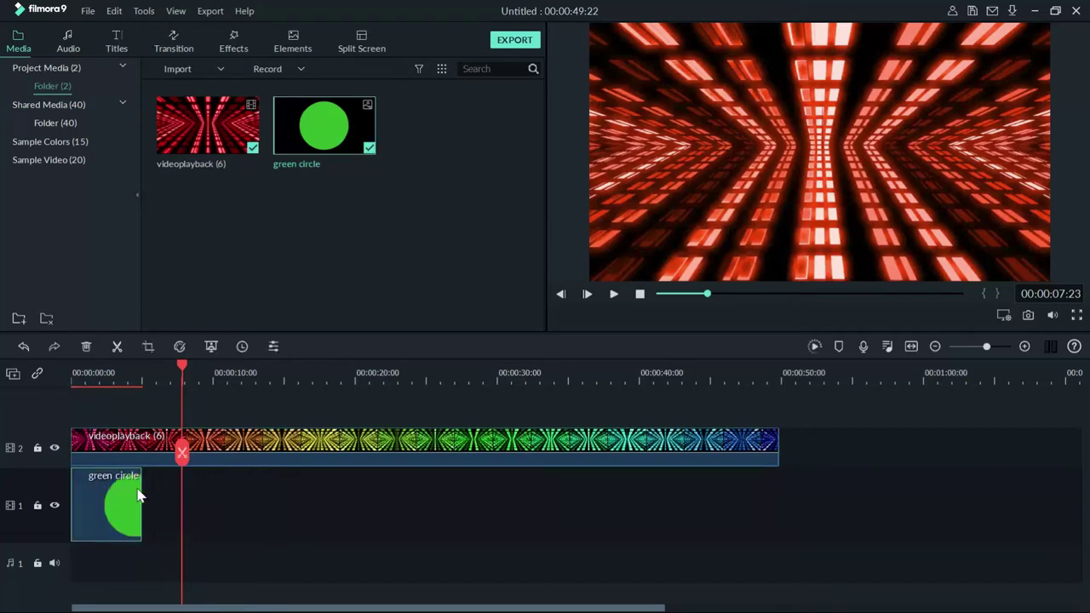
click(145, 494)
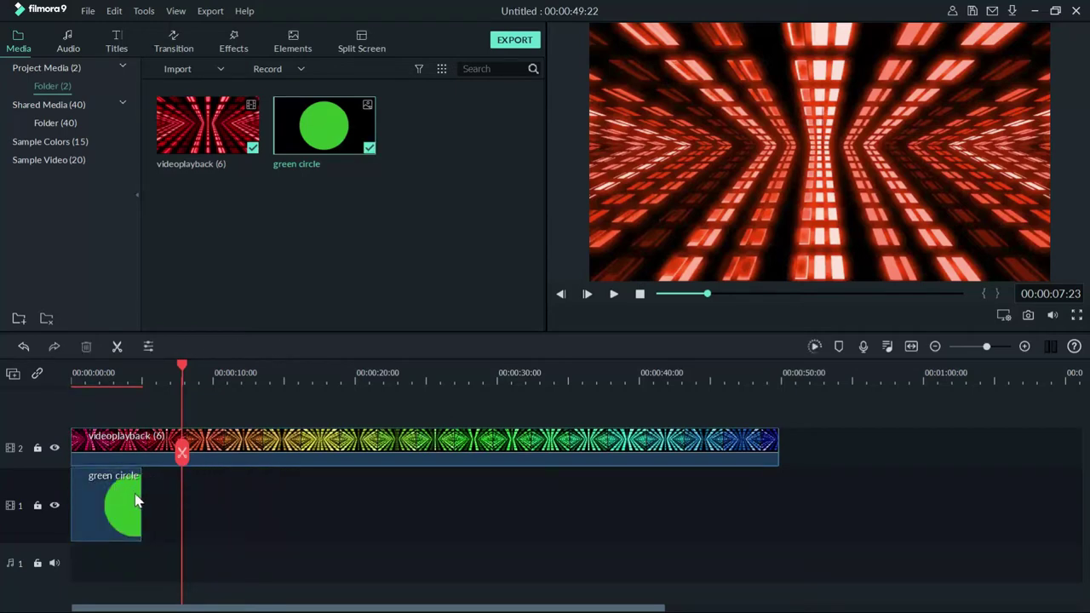
click(136, 501)
drag(140, 493, 778, 530)
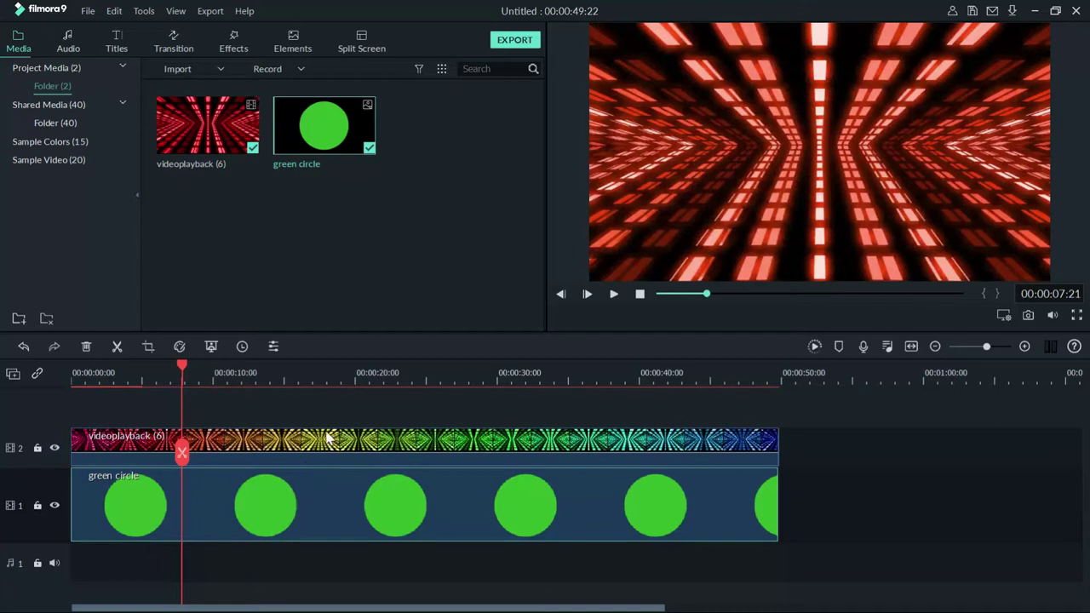
Step: Reorder the clips so the green circle is on video track 2, above videoplayback (6) on track 1
drag(328, 437, 327, 409)
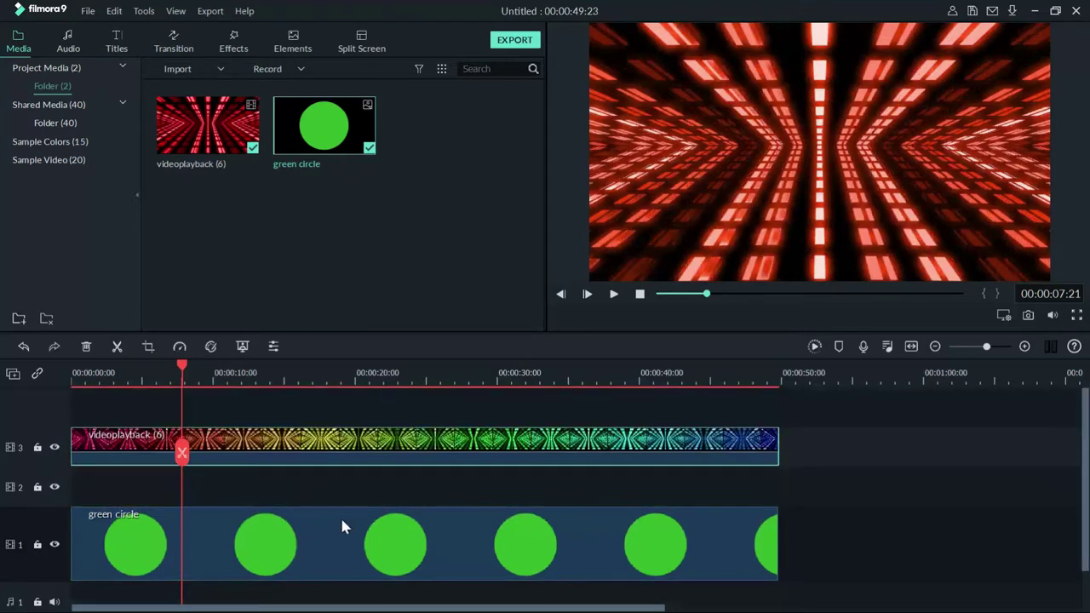
drag(342, 526, 336, 502)
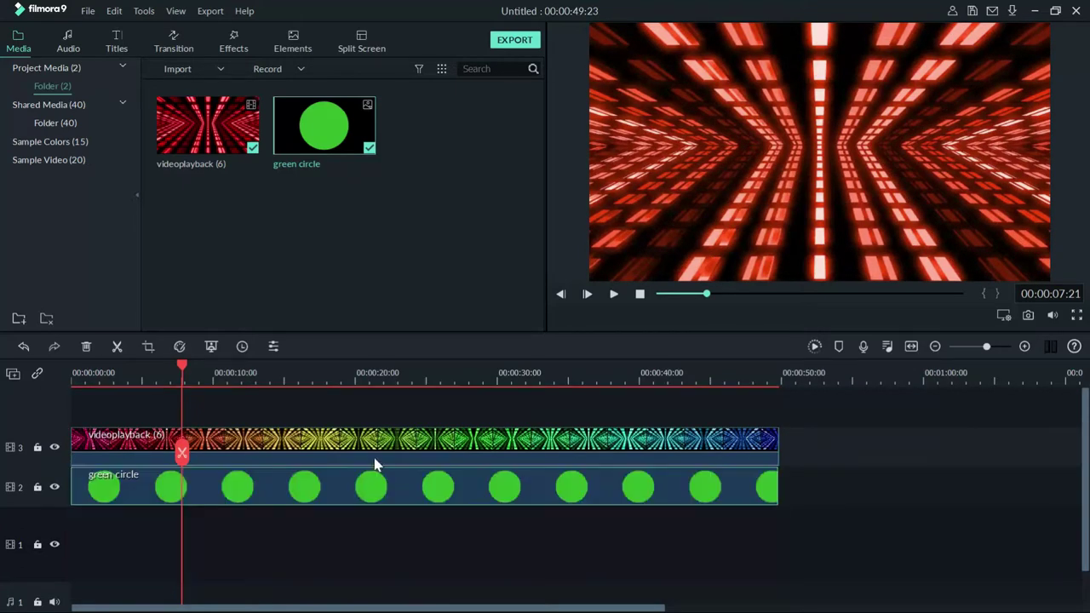
drag(377, 441, 405, 532)
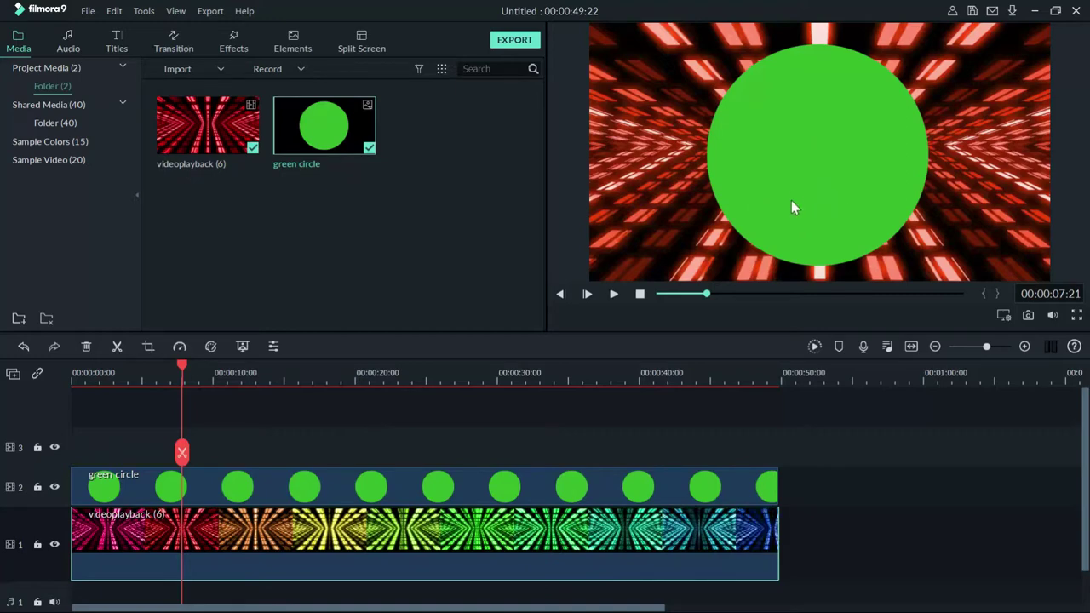
Step: Shrink the green circle to about 80% of its size and move it to the right half of the video frame
click(824, 191)
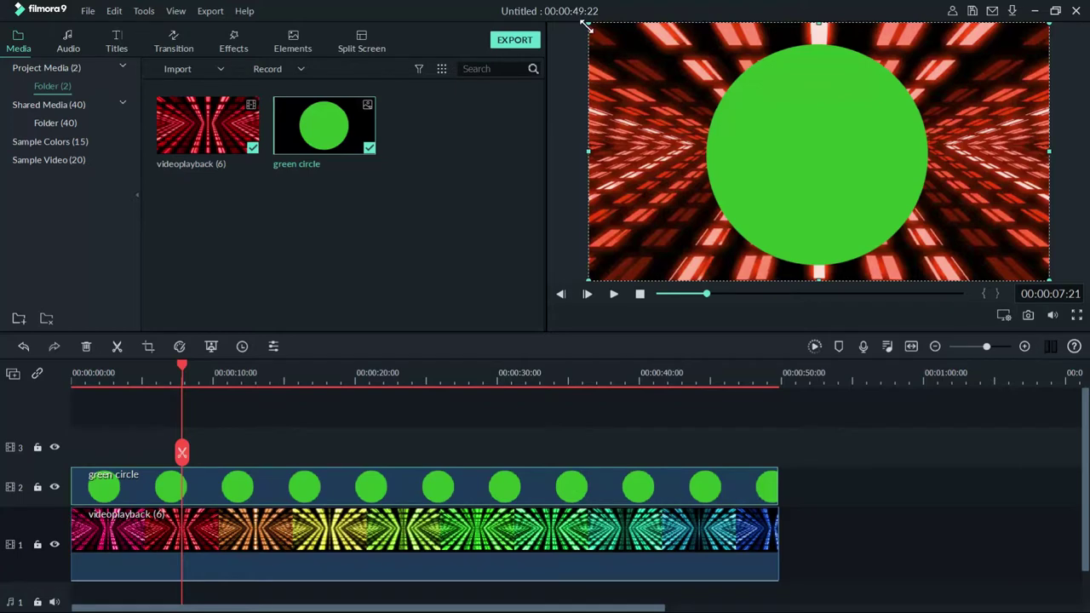
drag(587, 27, 688, 91)
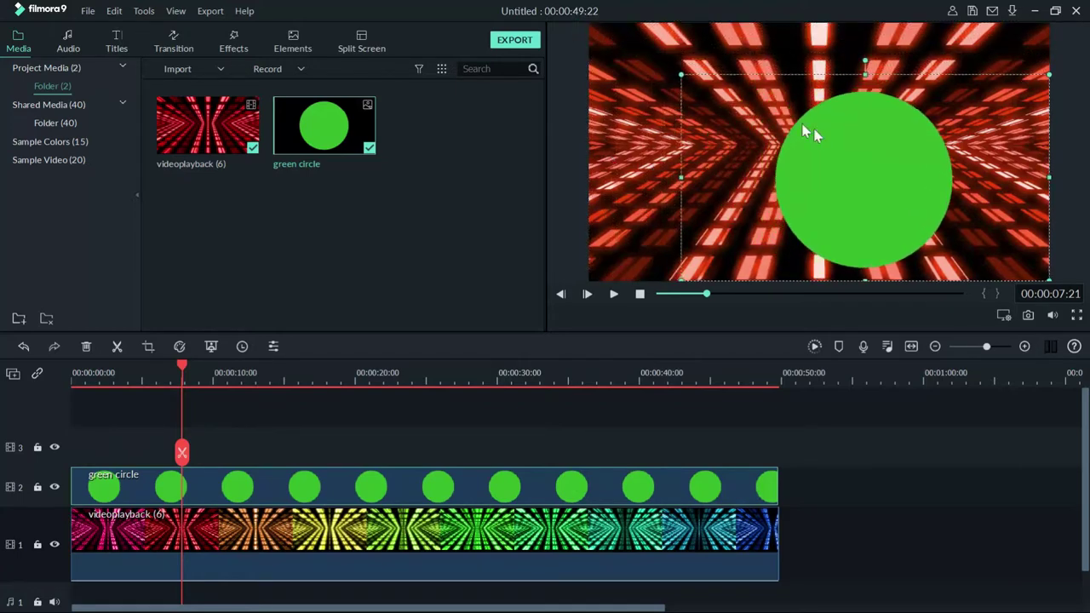
drag(880, 170, 922, 139)
drag(922, 139, 925, 140)
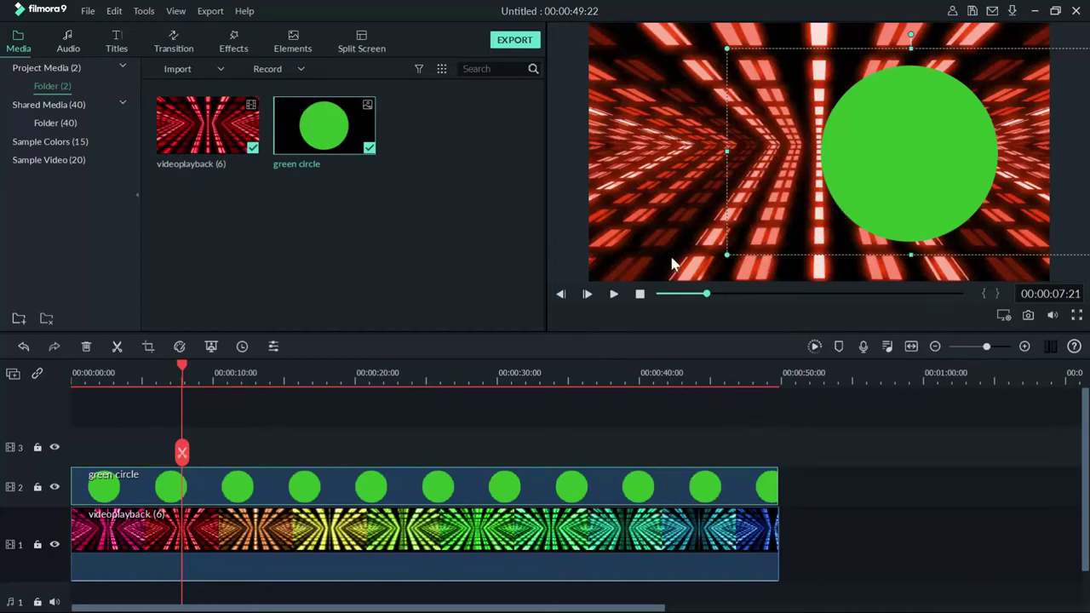
Step: Review the local MP4 export settings, close them without exporting, and minimize the editor
click(514, 40)
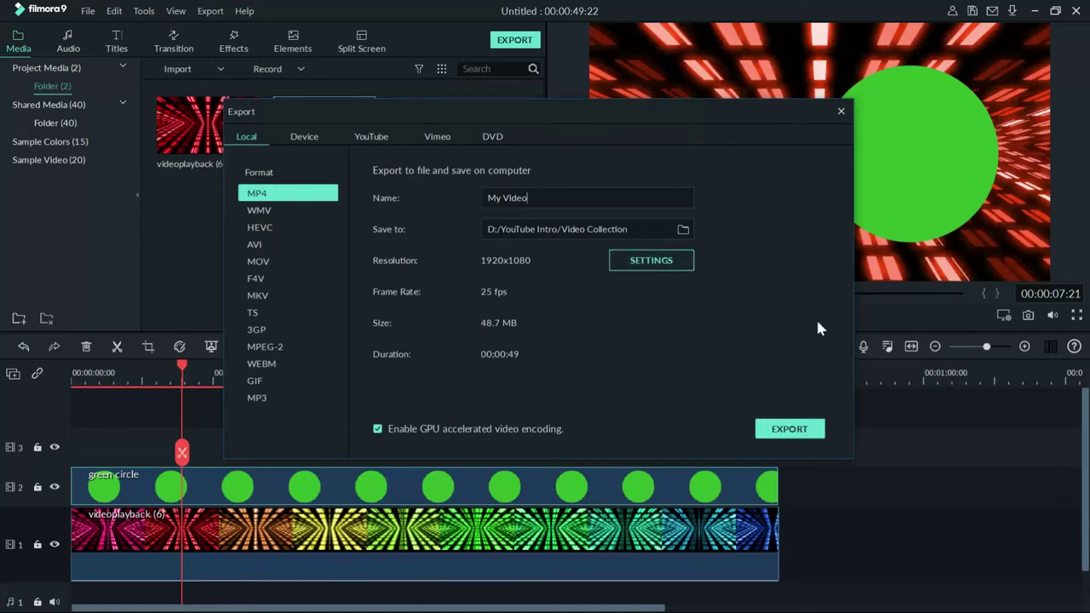
click(841, 110)
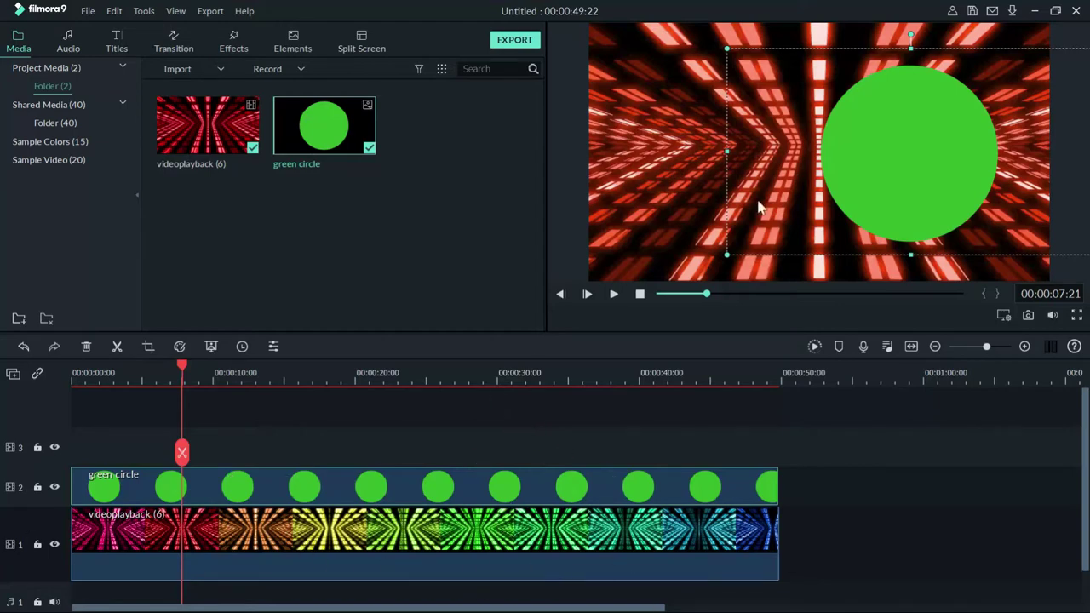
click(1036, 12)
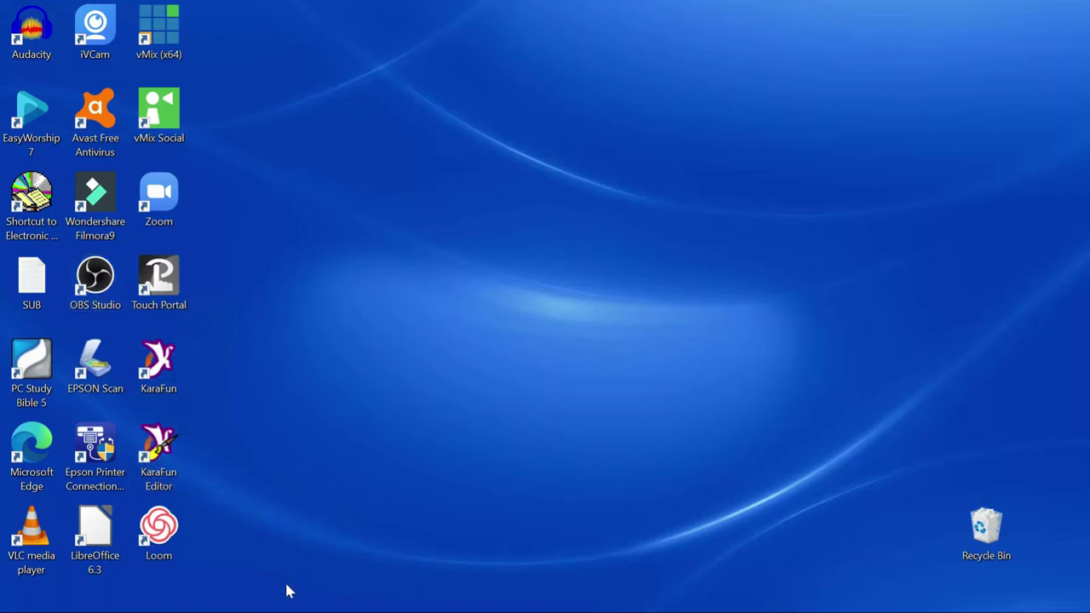
Step: Switch to OBS Studio, create a new Media Source in the scene, and enable looping for it
mouse_move(270, 601)
double_click(87, 293)
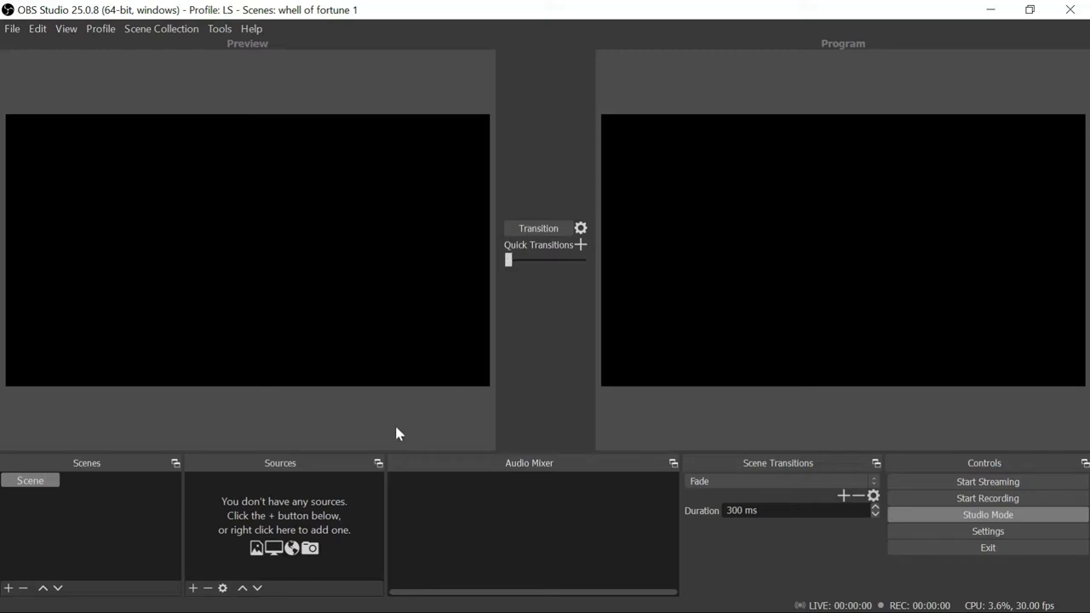
click(193, 588)
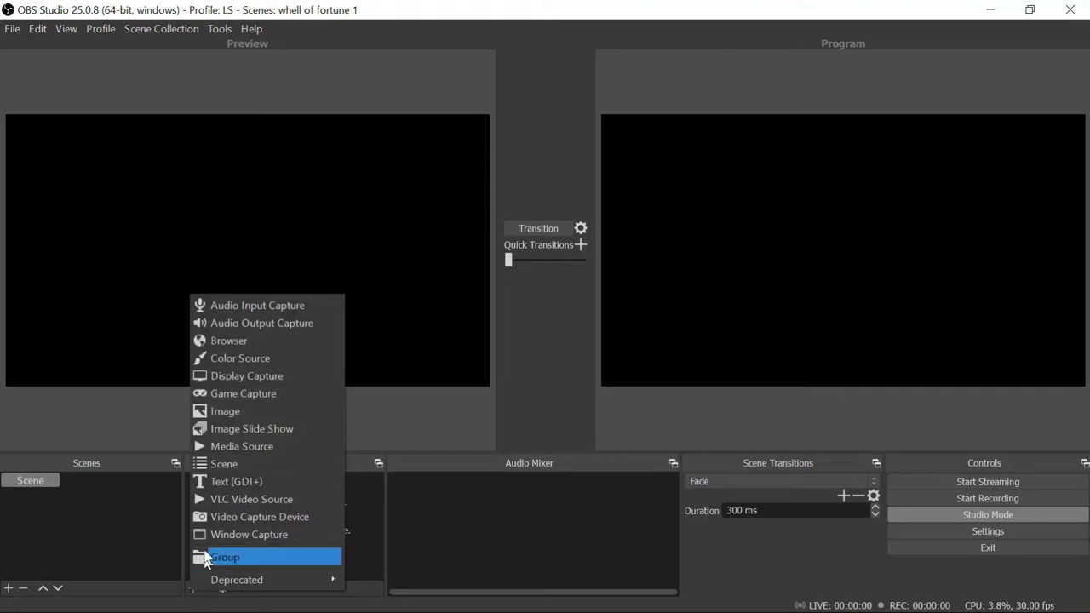
click(230, 447)
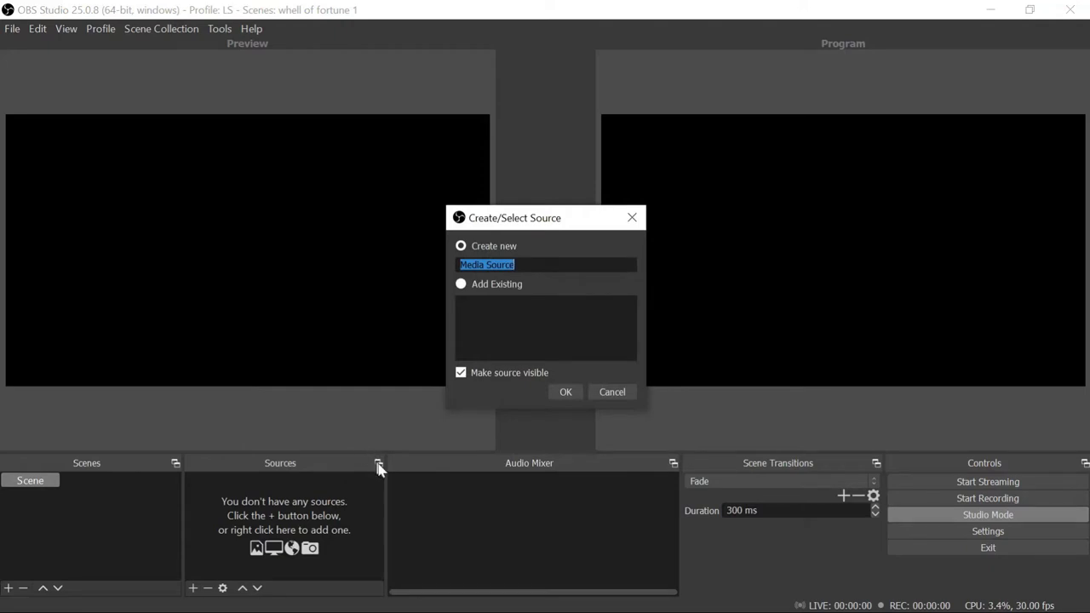
click(566, 391)
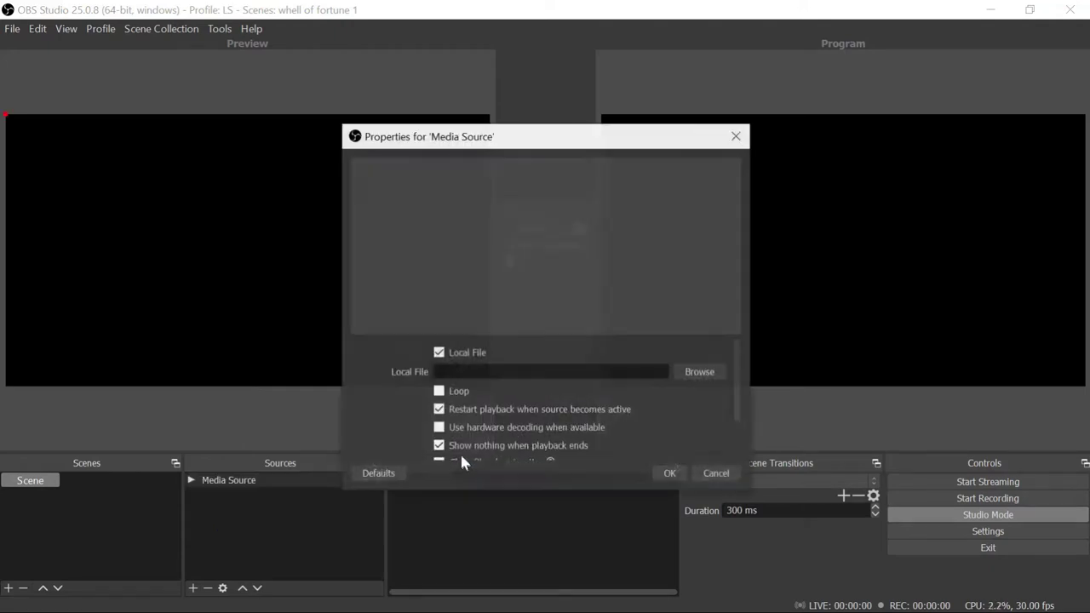
click(439, 393)
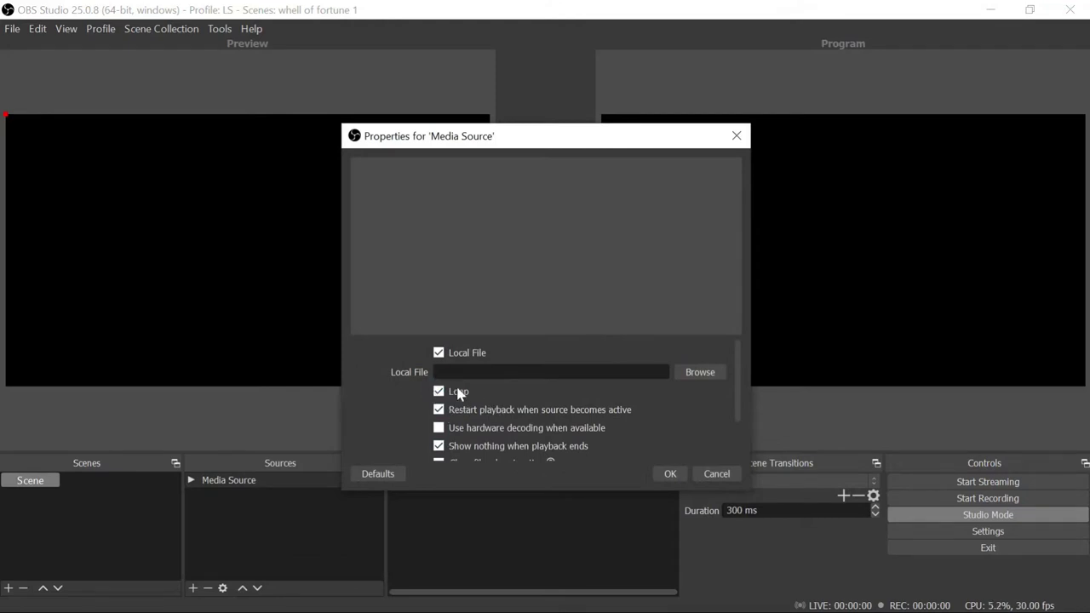
Step: Browse for the source's local file in the Video Collection folder inside YouTube Intro on DATA (D:)
click(691, 372)
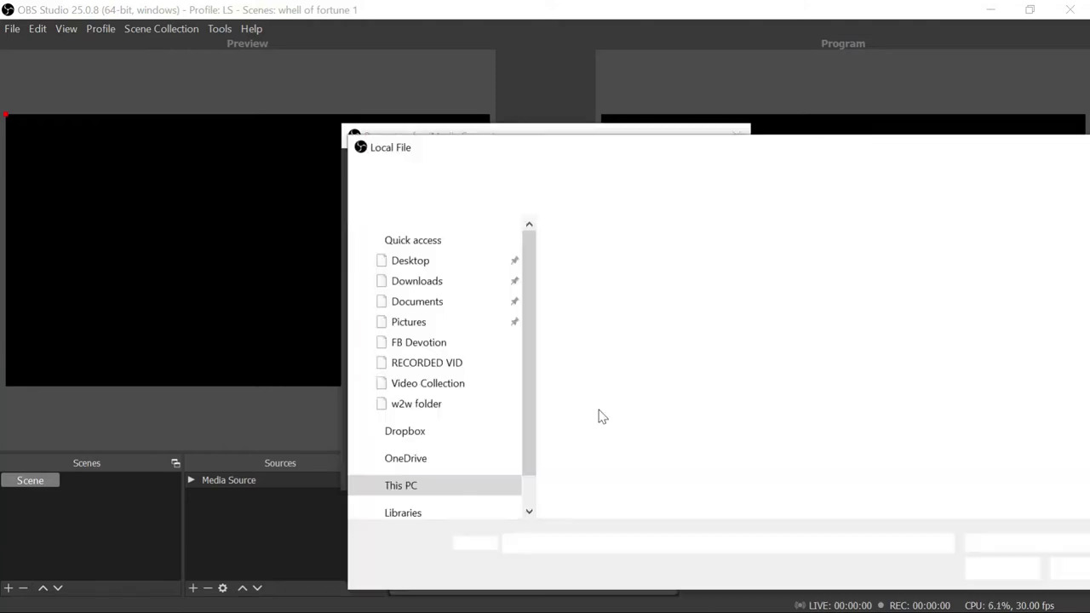
drag(665, 162, 599, 73)
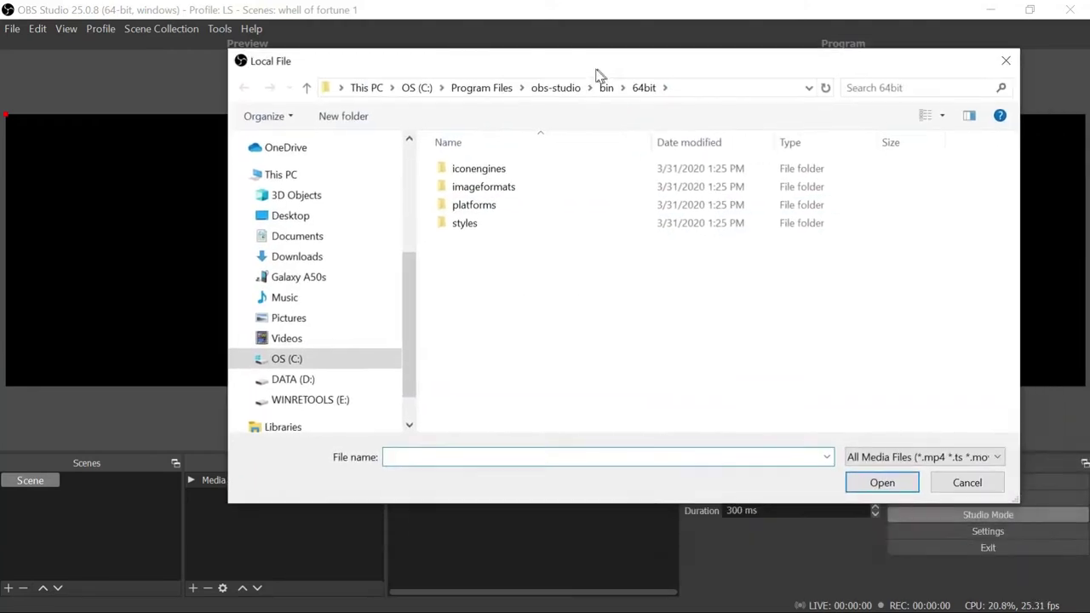
click(315, 380)
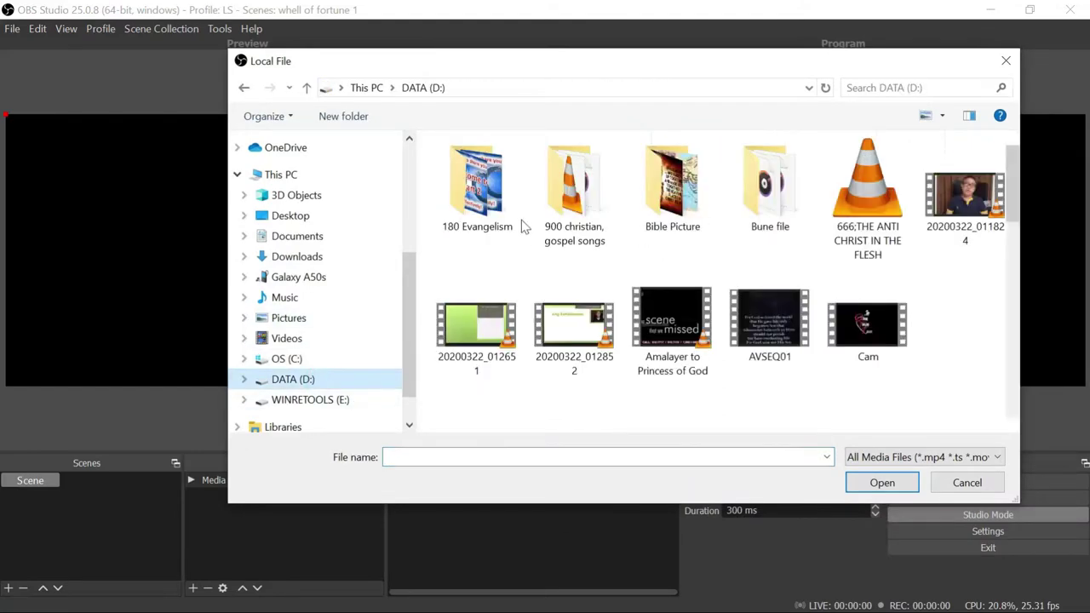
scroll(806, 305, down, 10)
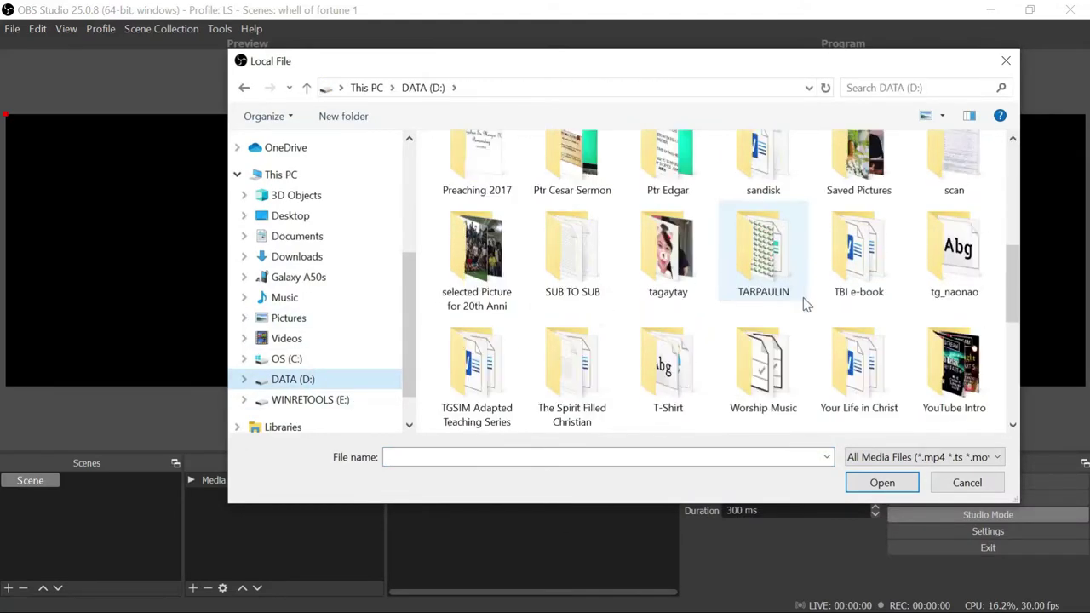
scroll(805, 305, down, 1)
double_click(965, 261)
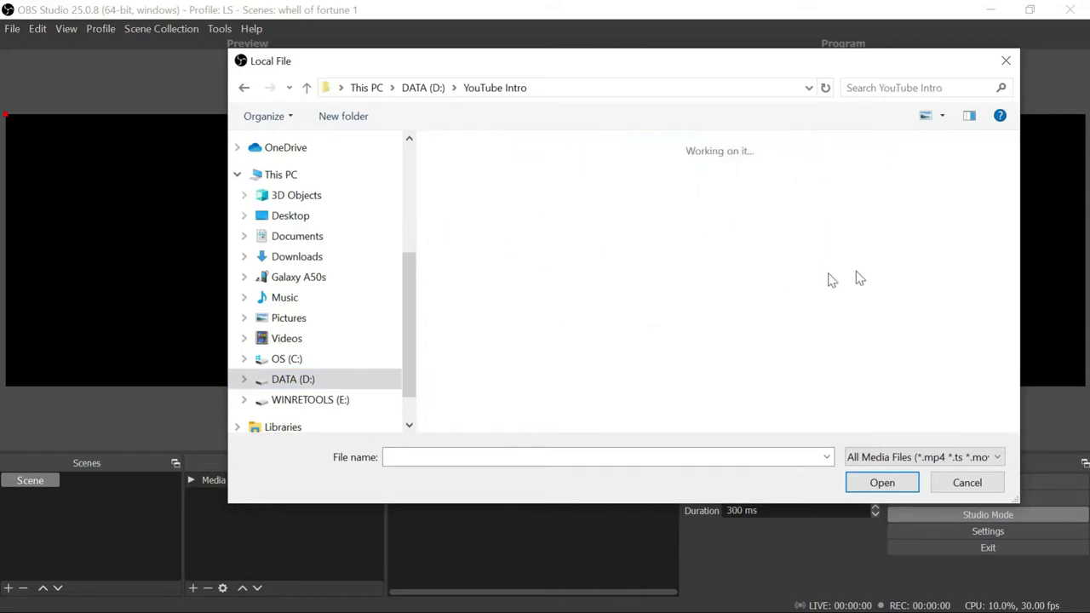
scroll(814, 319, down, 1)
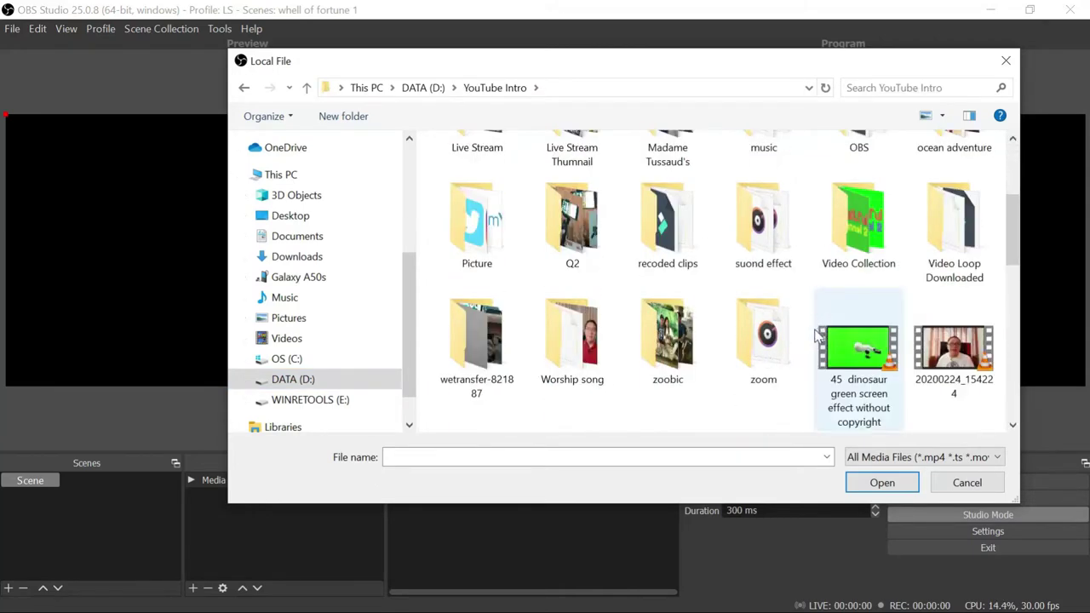
double_click(837, 256)
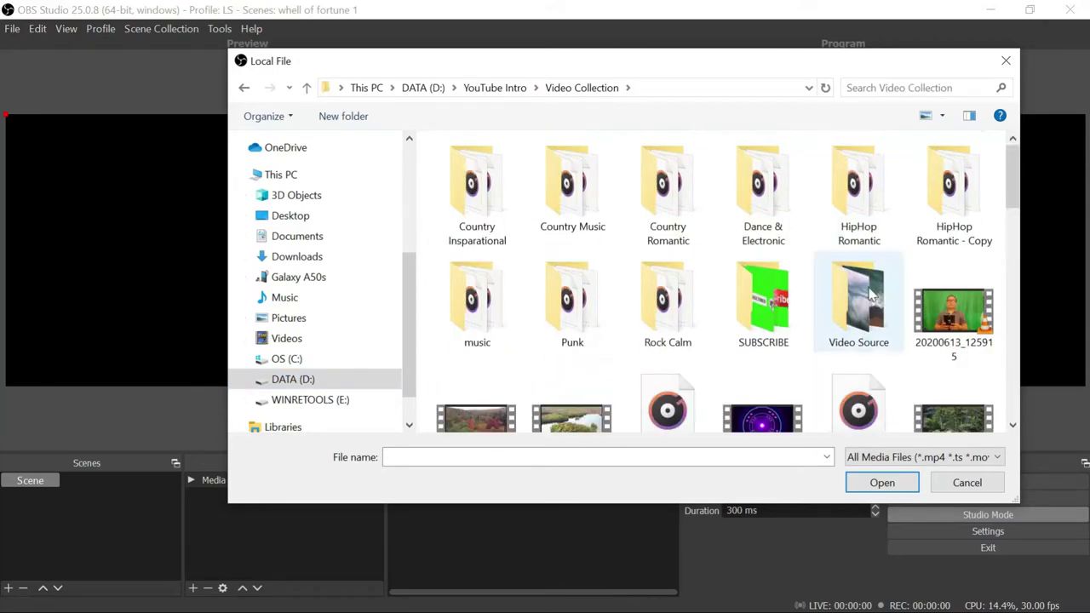
Step: Load Wheel of Fortune BG 2.mp4 into the looping media source and transition the scene to the program output
scroll(803, 360, down, 3)
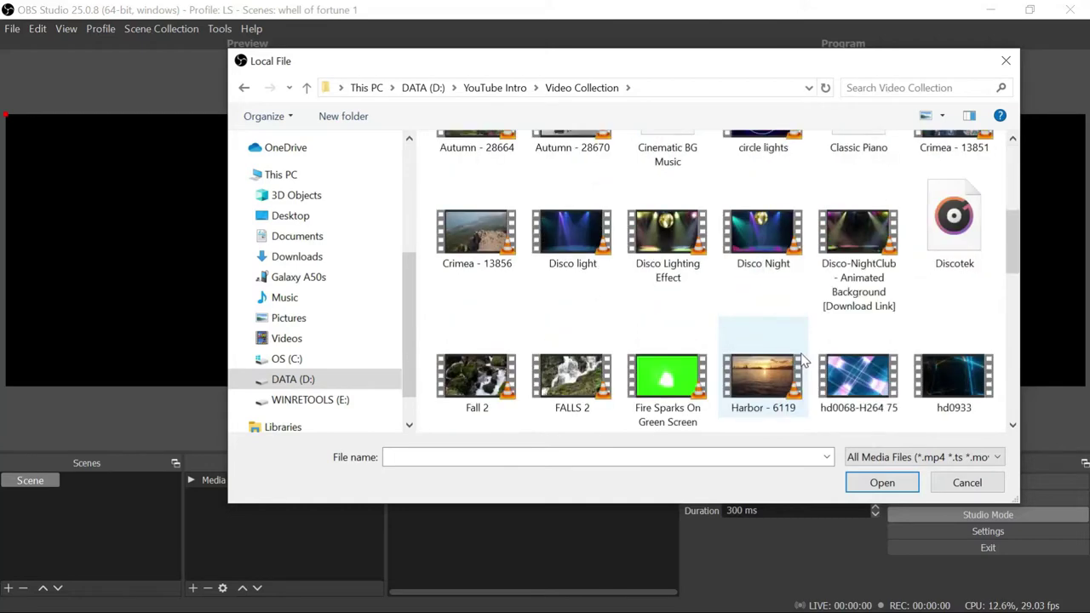
scroll(803, 361, down, 2)
scroll(801, 358, down, 2)
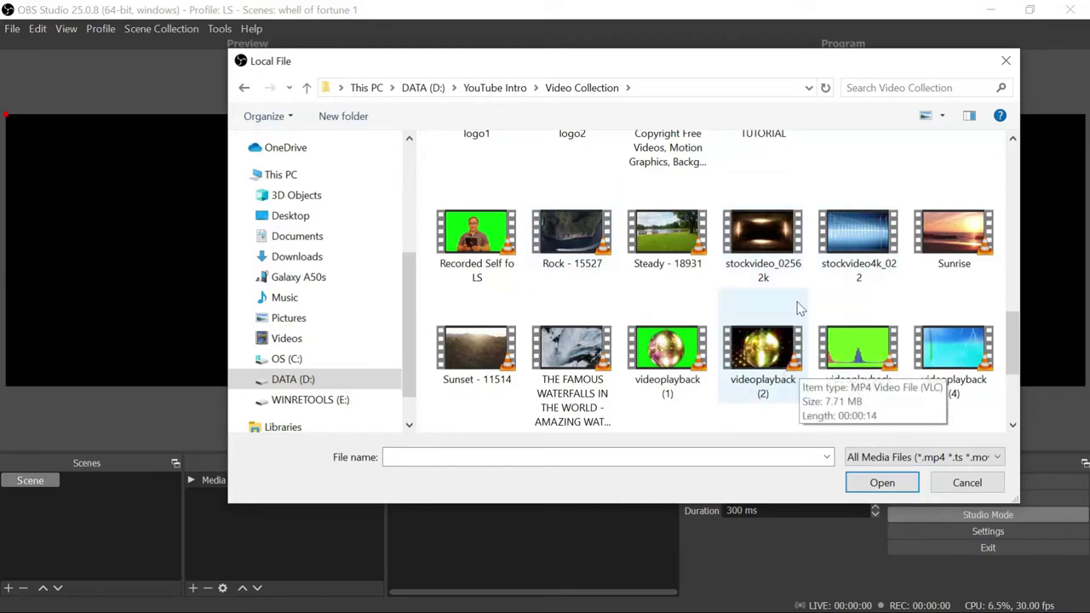
scroll(861, 294, down, 3)
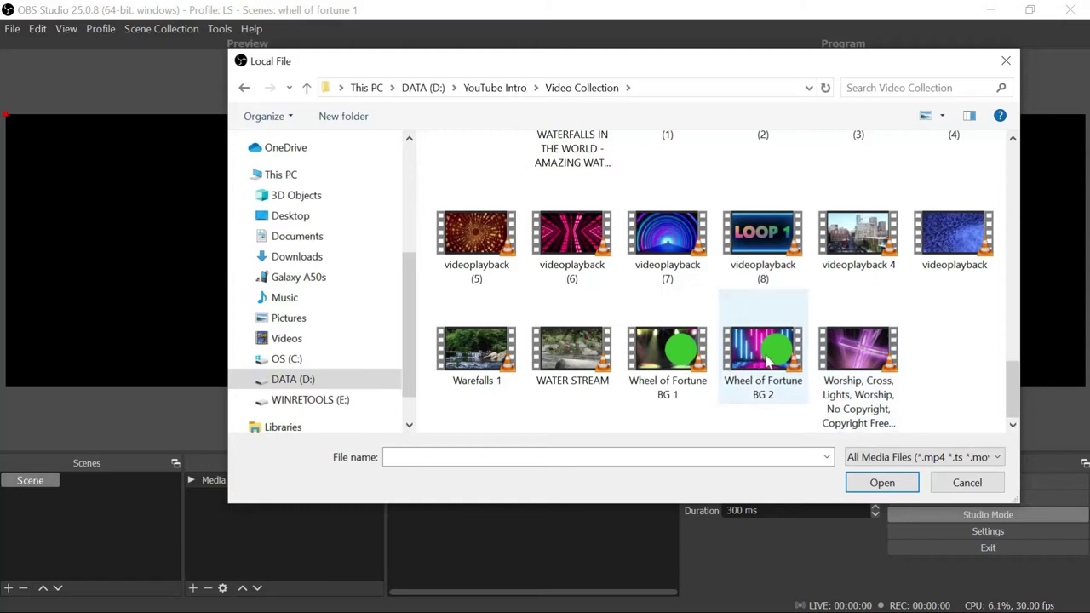
scroll(766, 385, up, 1)
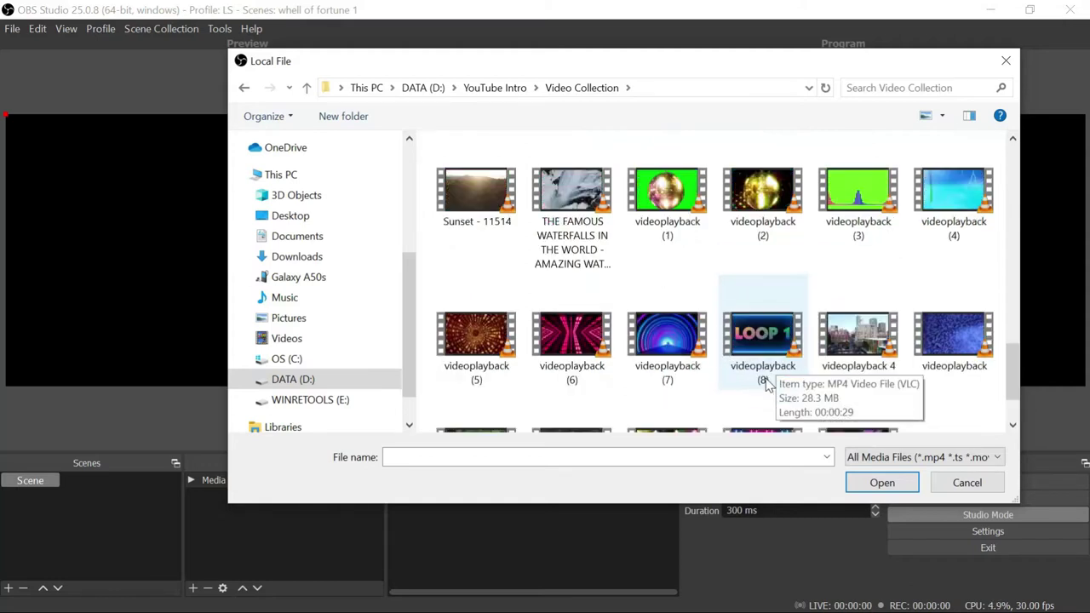
scroll(766, 385, down, 1)
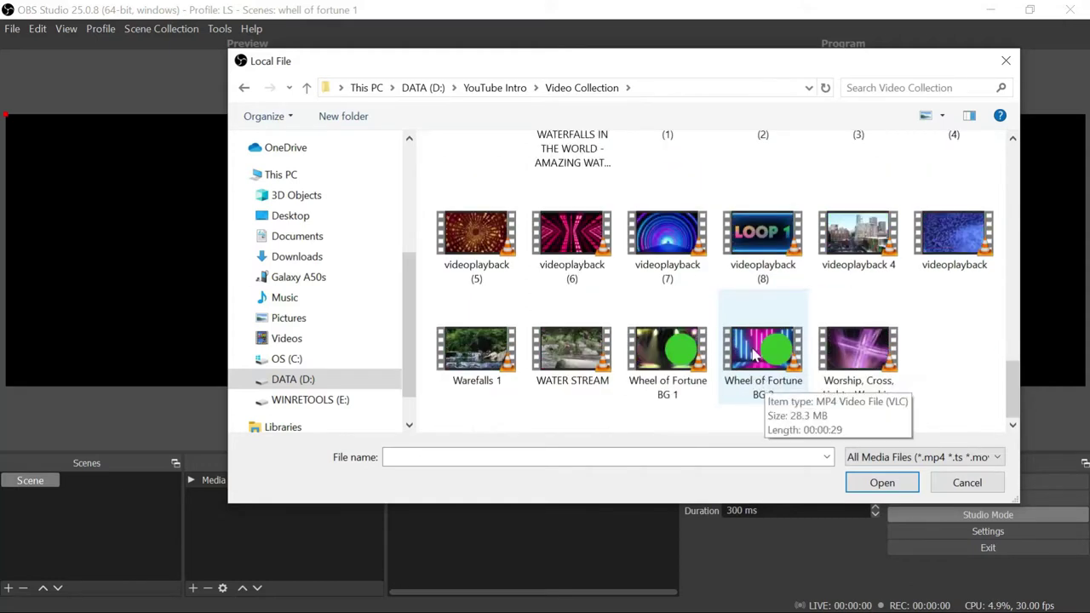
click(760, 354)
click(883, 483)
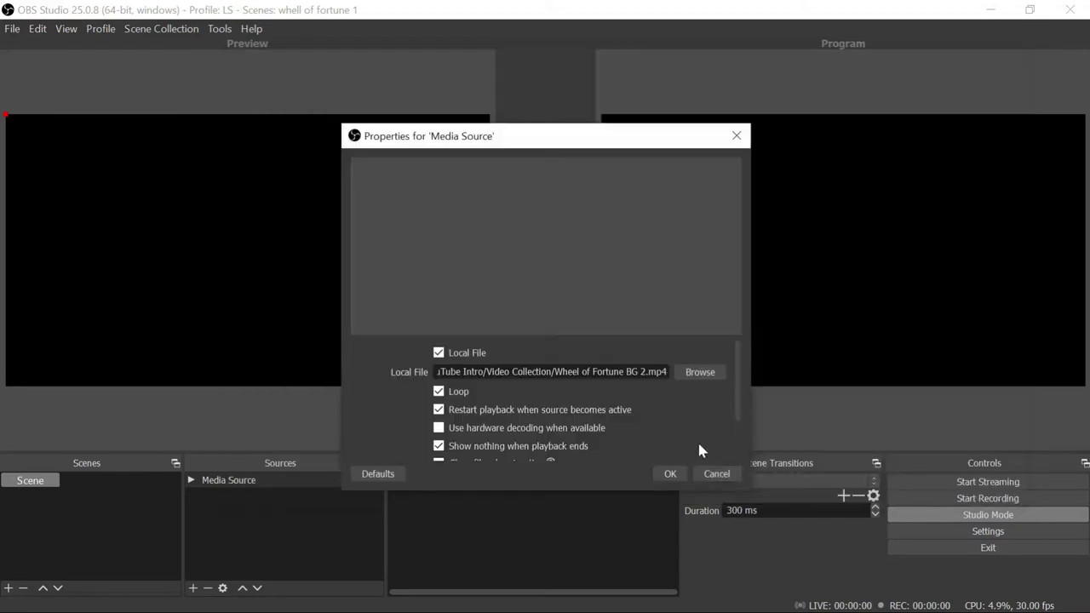
click(668, 473)
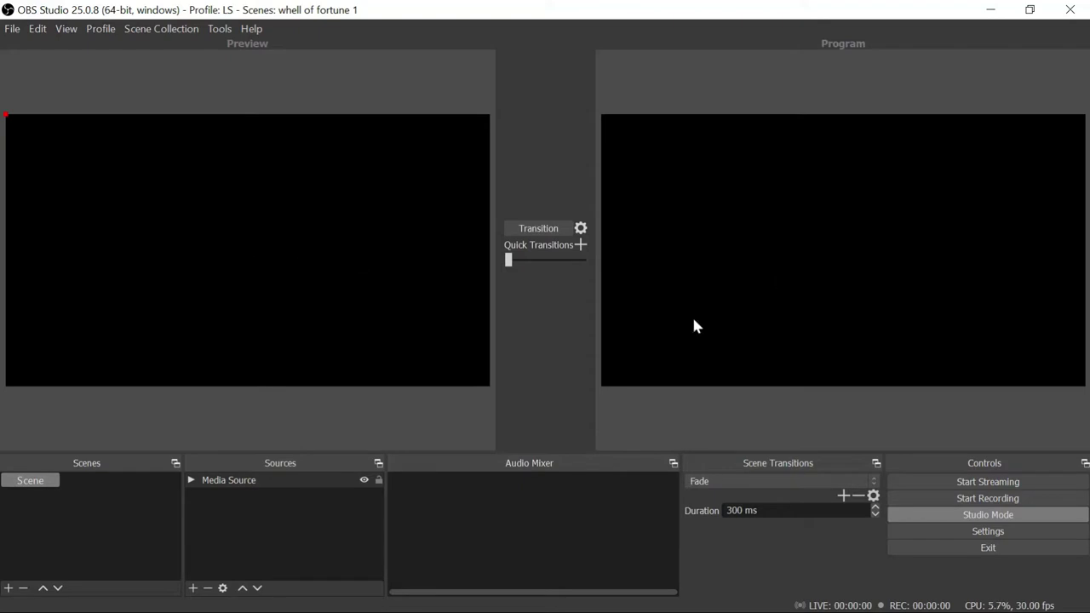
click(536, 228)
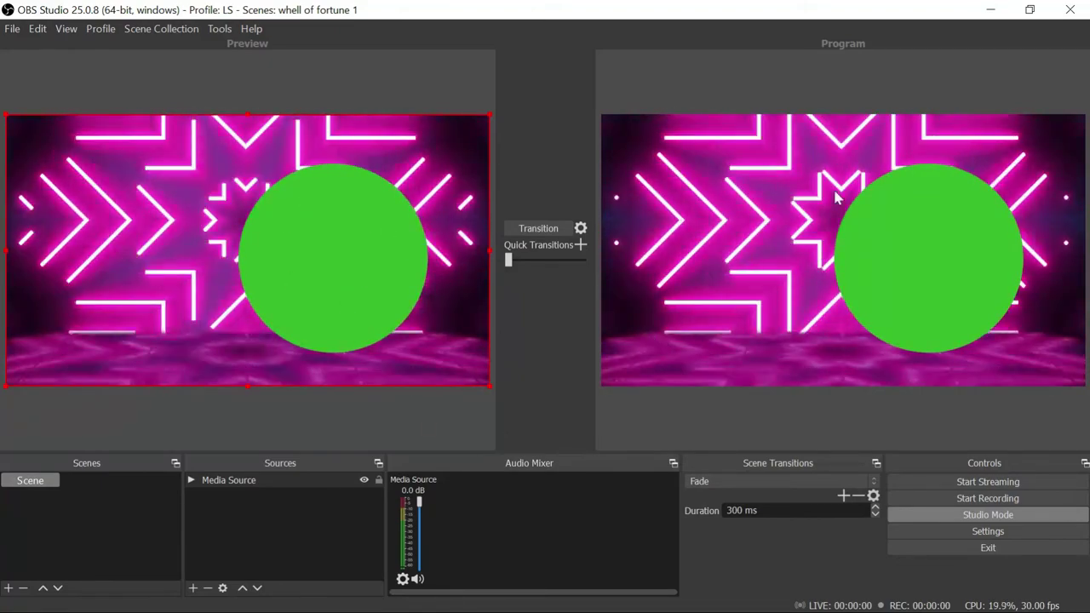
Step: Minimize OBS Studio, switch to the Wheel of Names page in Chrome, and select all names in the entry list
click(991, 17)
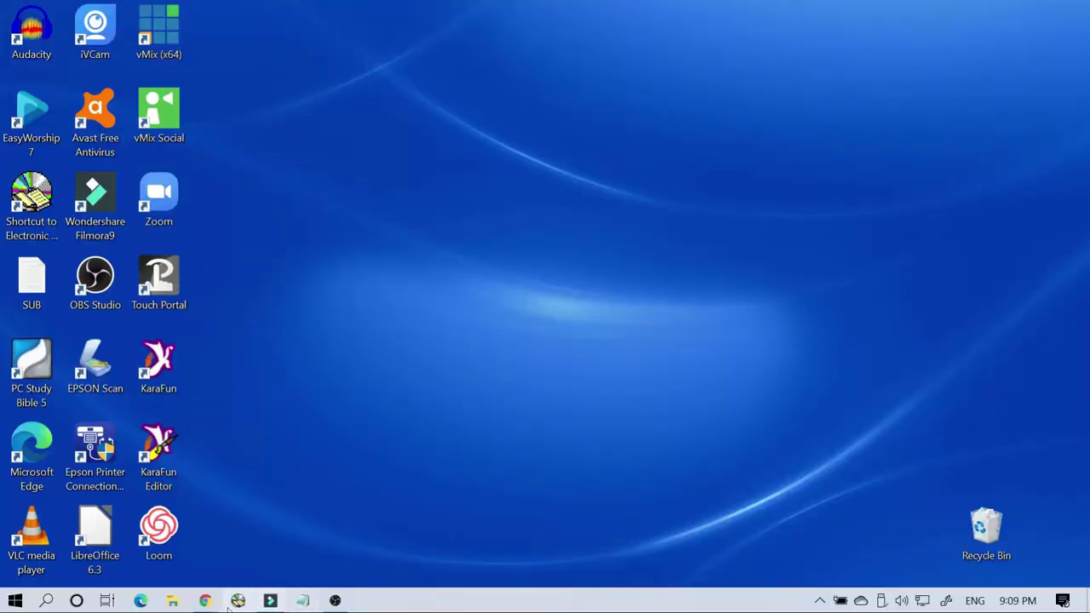
mouse_move(206, 601)
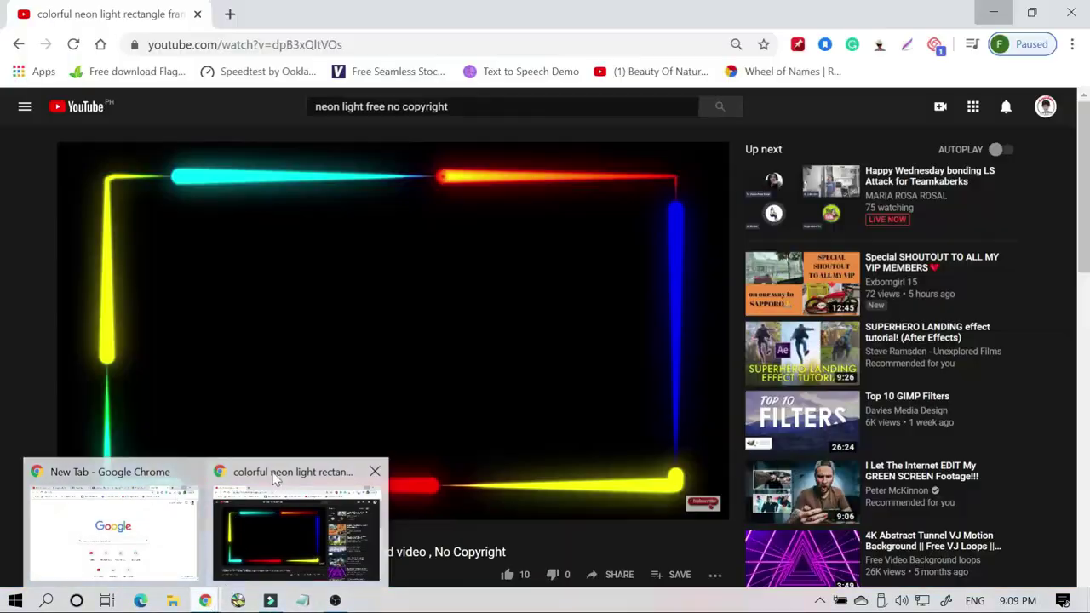
mouse_move(142, 491)
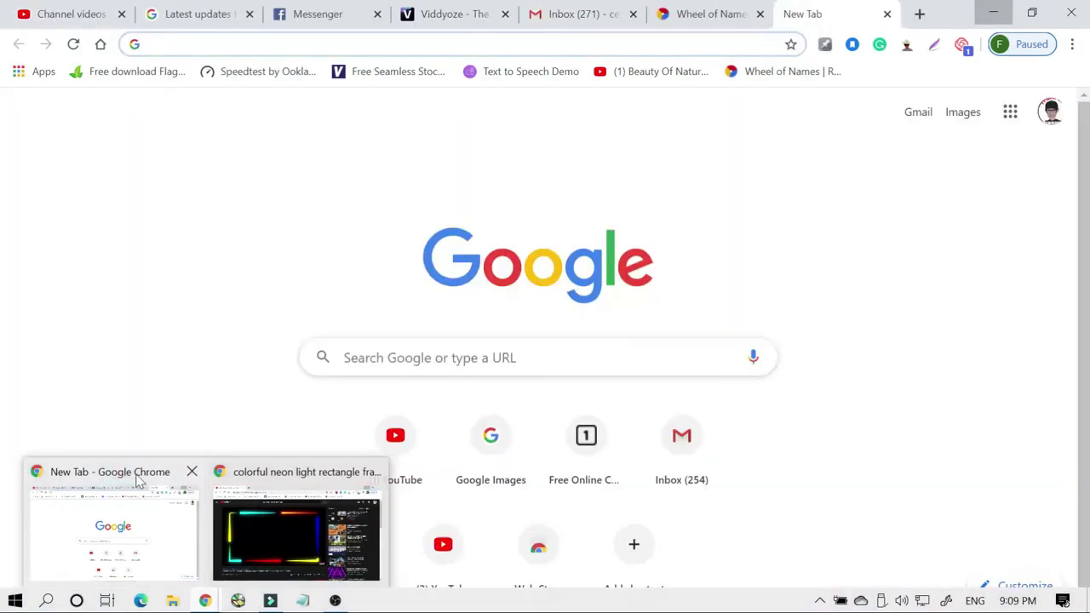
click(132, 475)
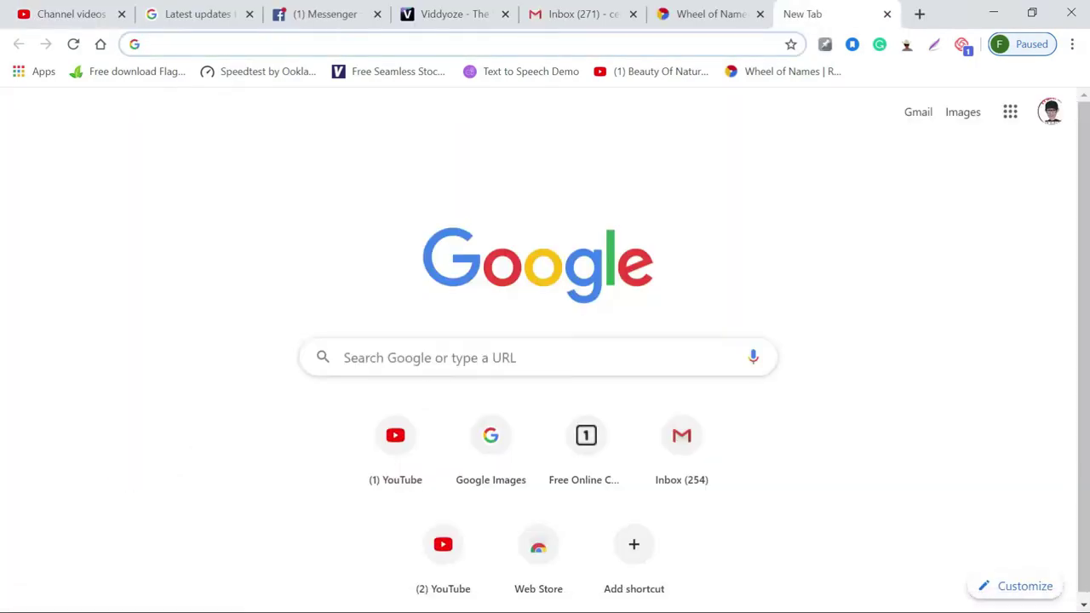
click(671, 19)
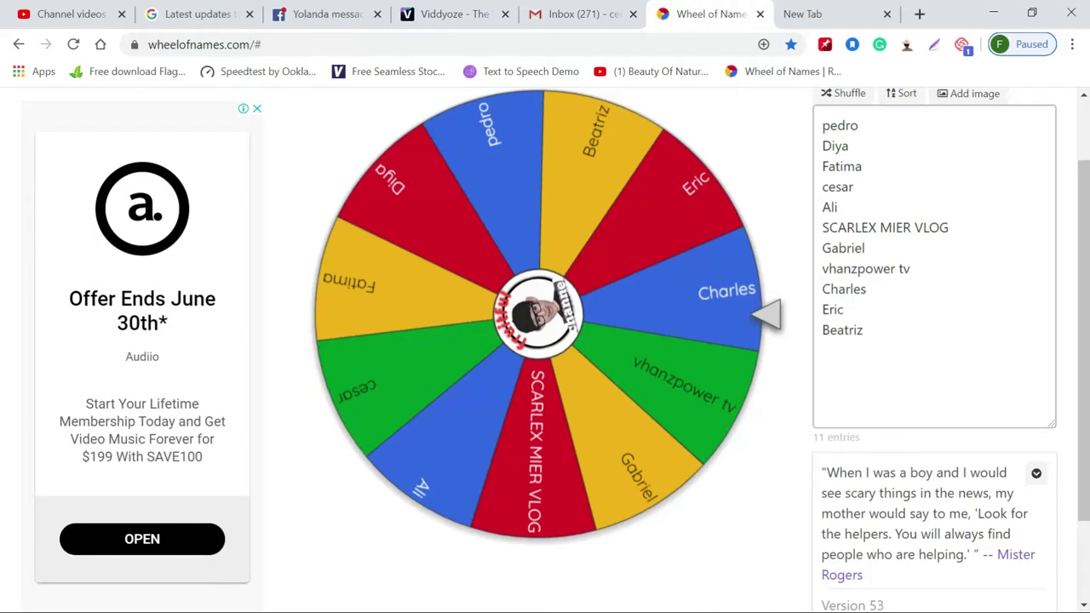
drag(820, 126, 863, 332)
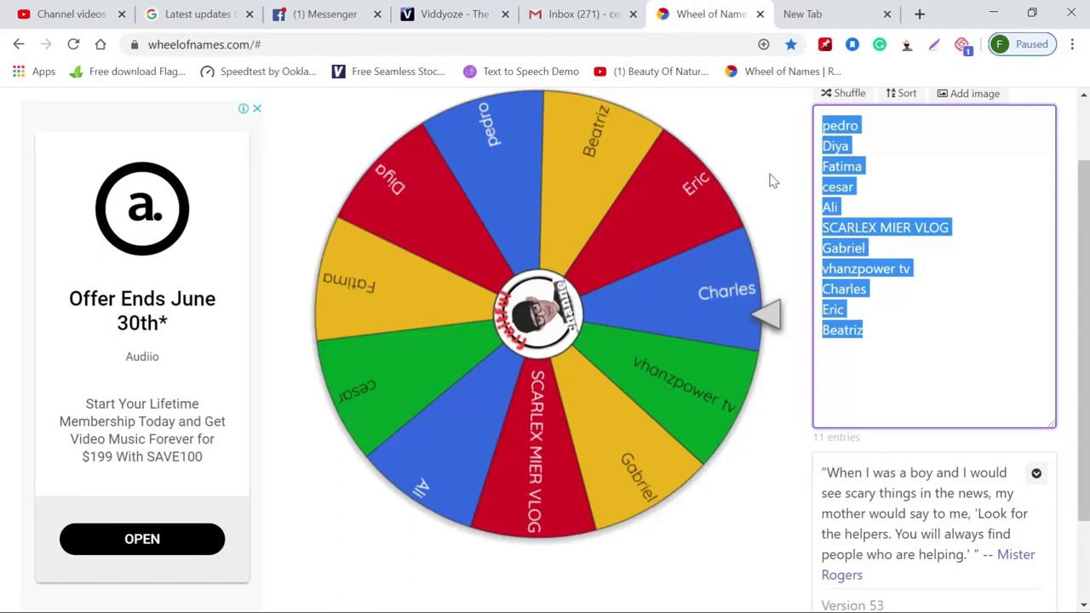
Step: Customize the wheel's during-spin sound to Dramatic music
scroll(753, 164, up, 1)
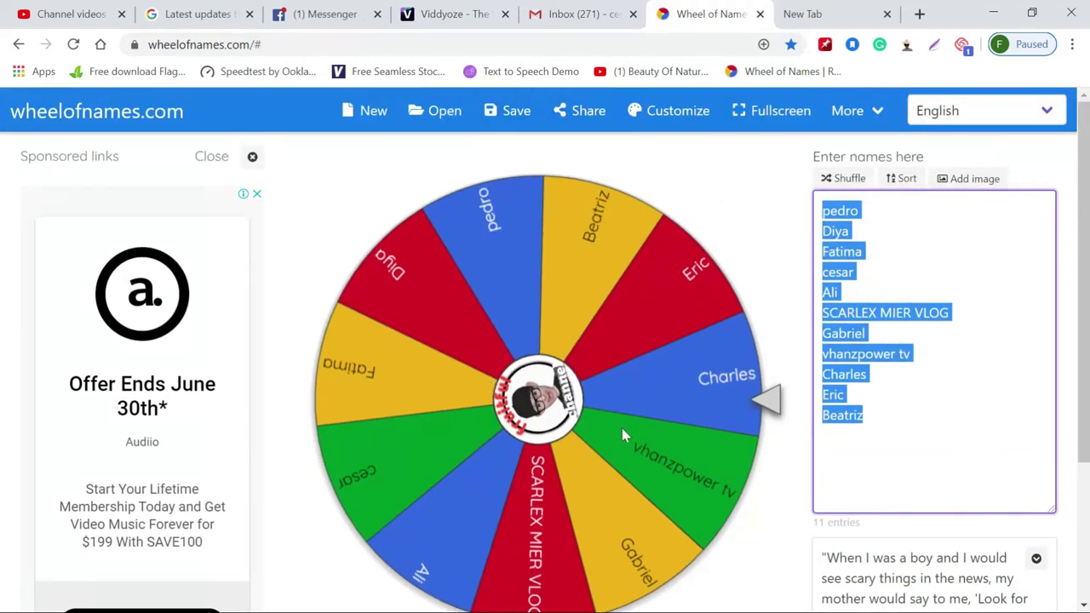
click(676, 112)
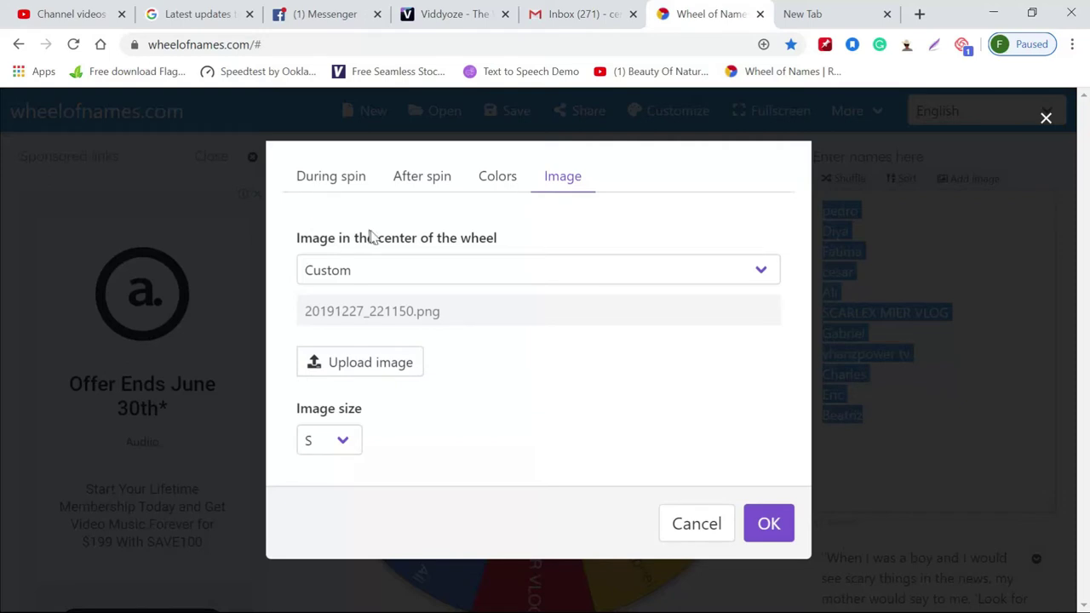
click(319, 183)
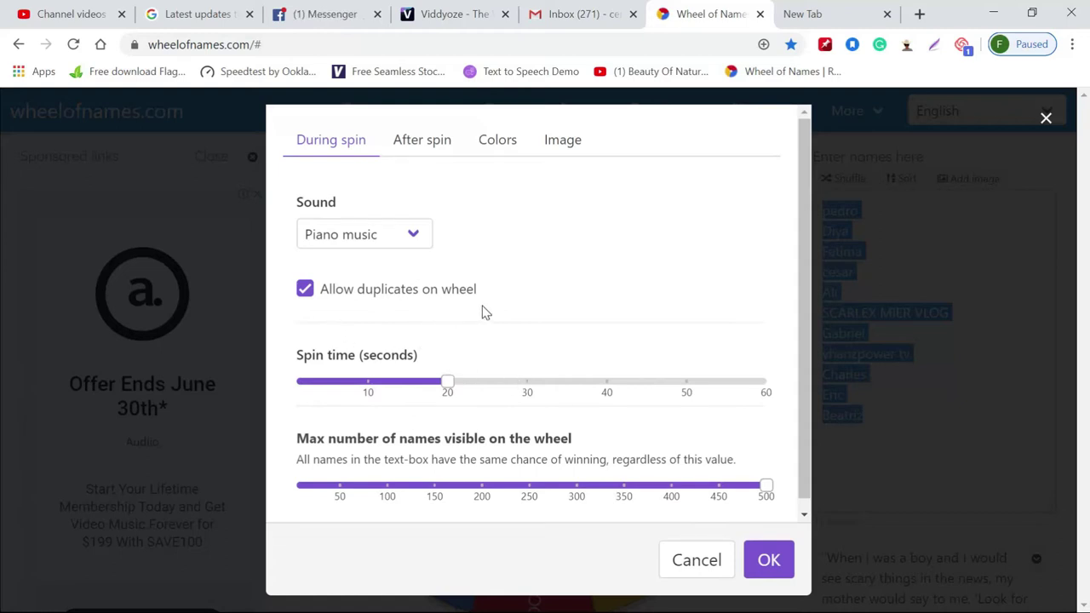
click(413, 236)
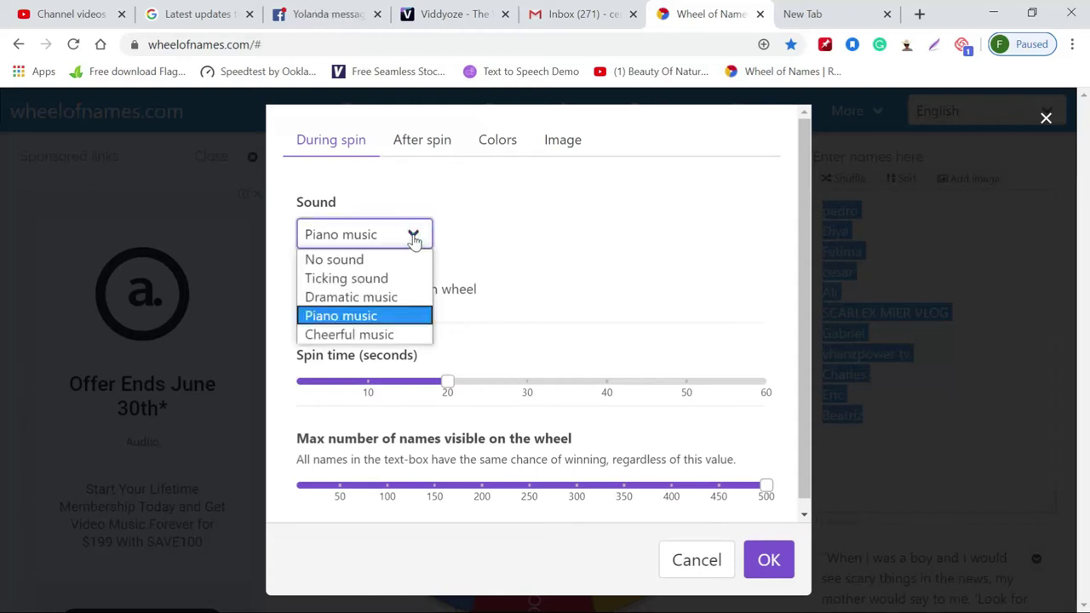
click(385, 297)
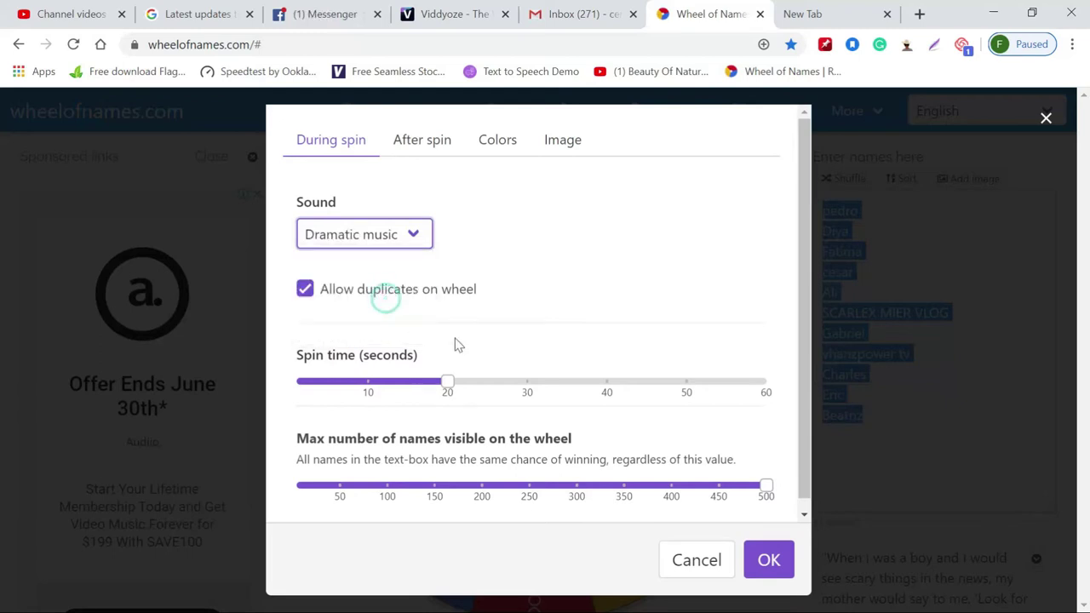
Step: Review the after-spin, color and center-image options, keep the custom image at size S, and apply the wheel customization
click(423, 145)
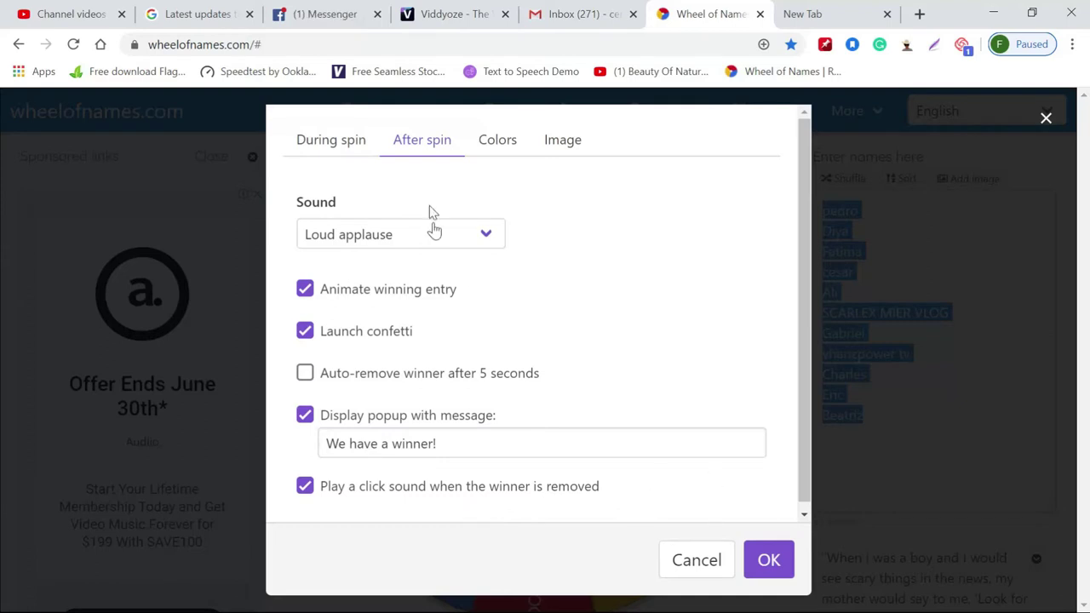
click(496, 141)
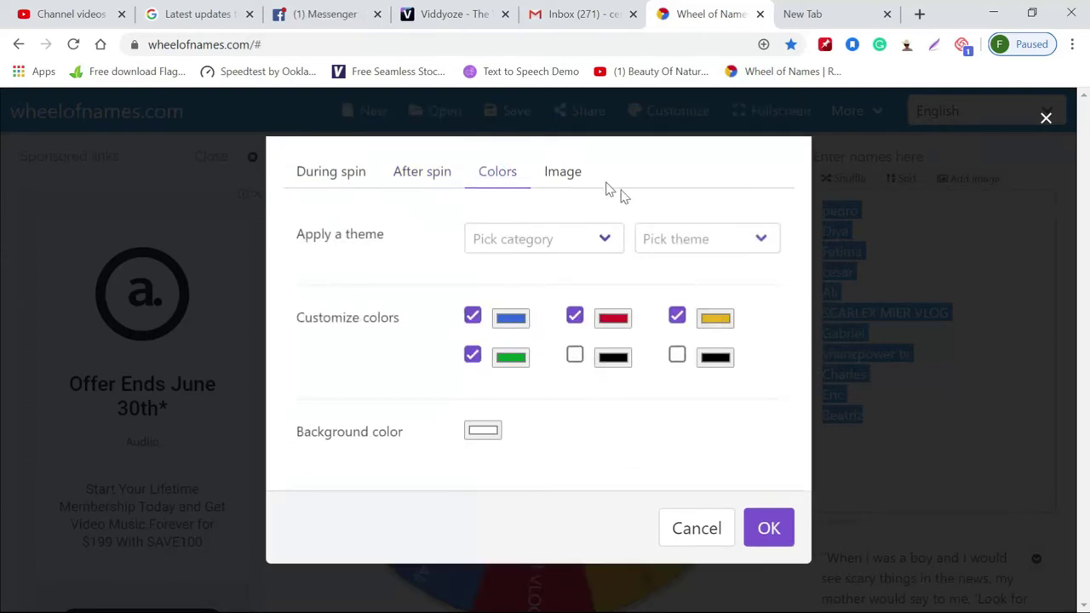
click(564, 173)
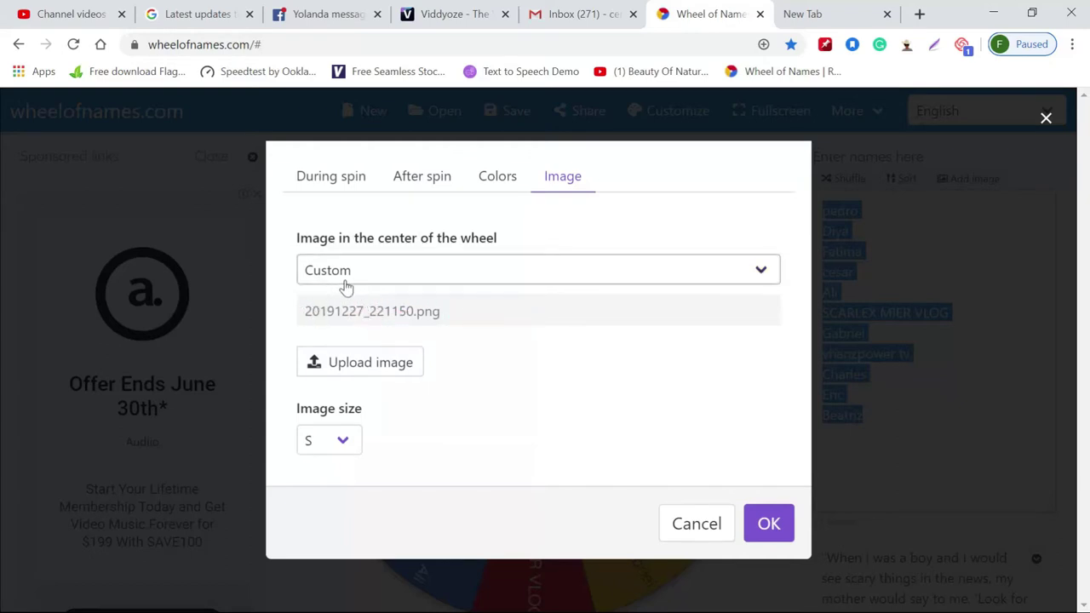
click(477, 275)
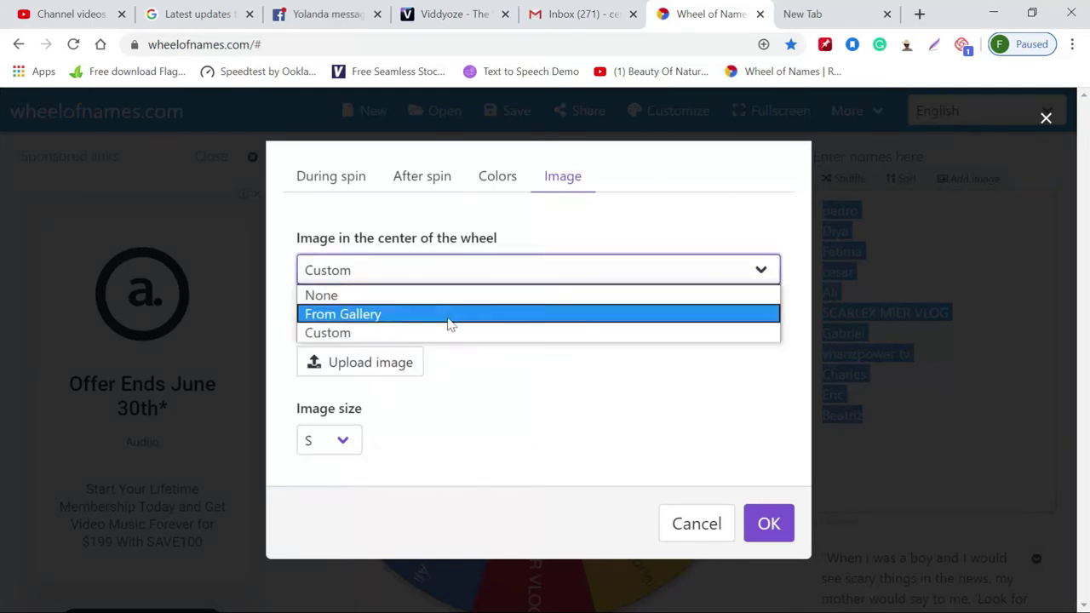
click(494, 388)
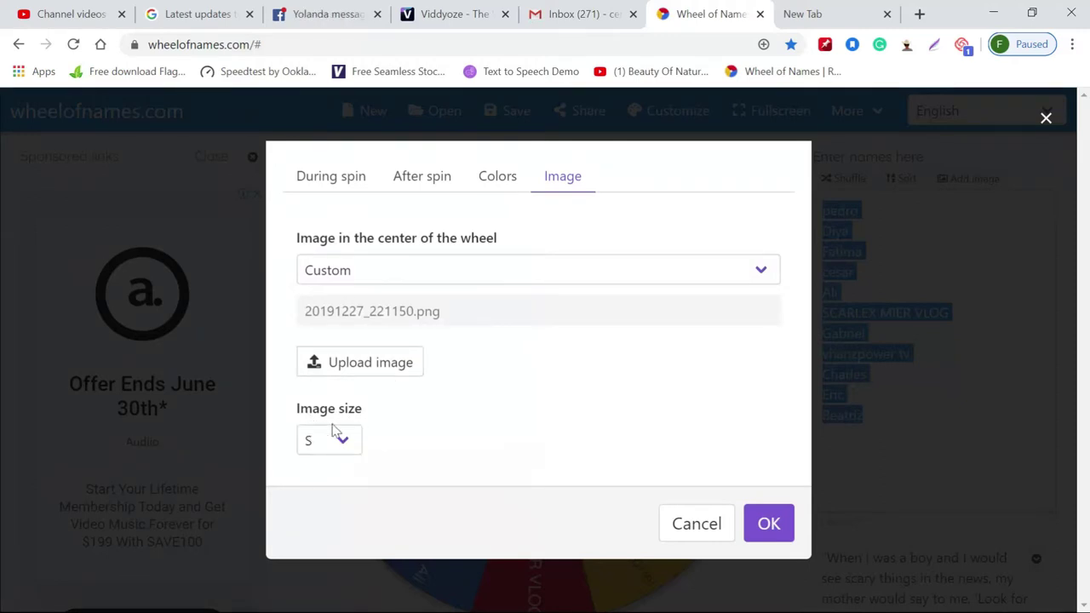
click(343, 442)
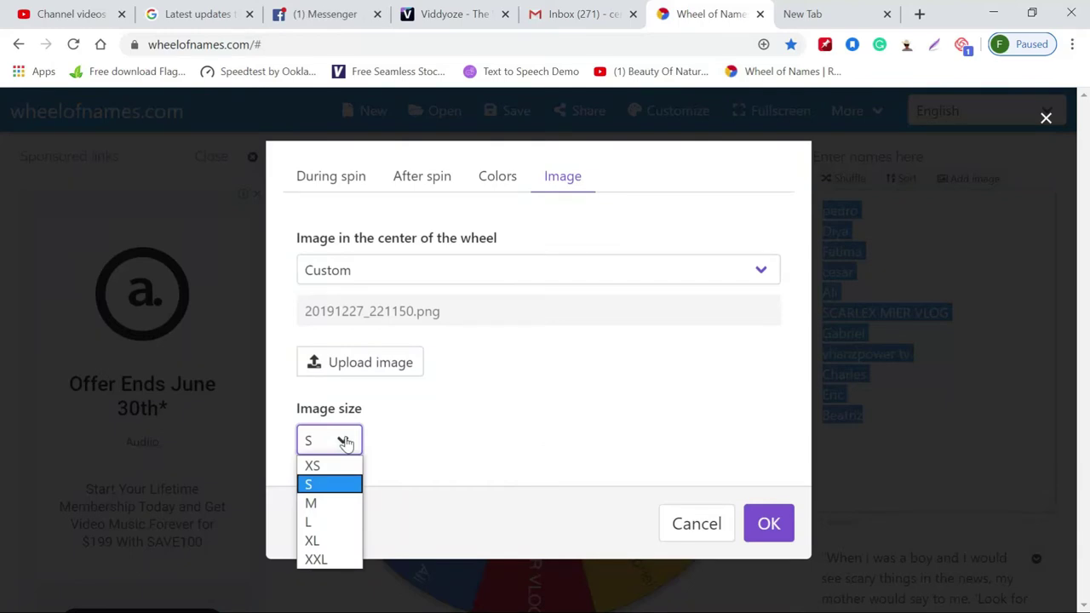
click(345, 442)
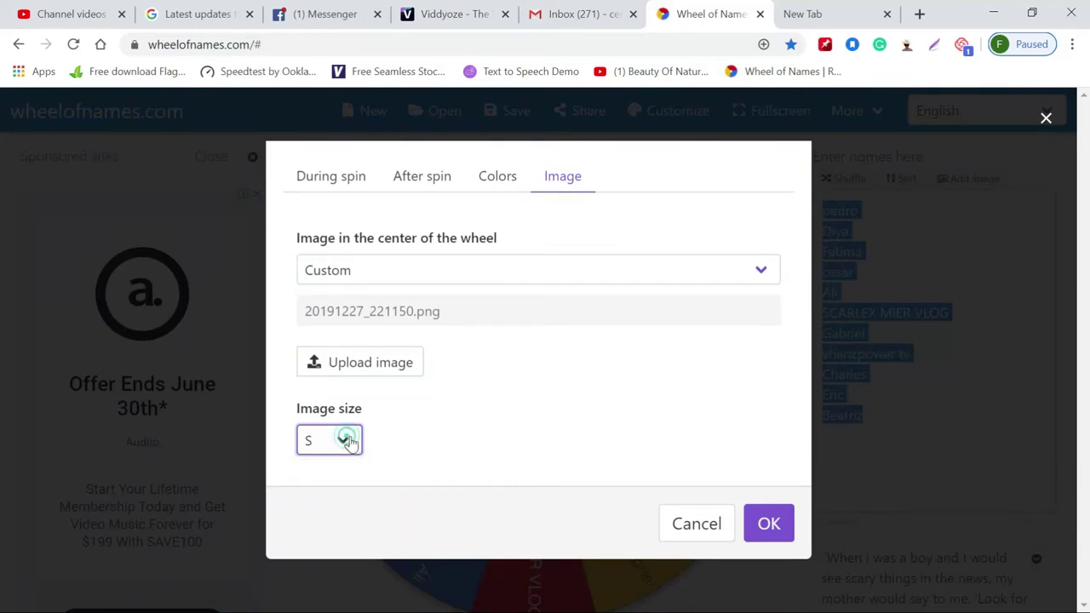
click(770, 525)
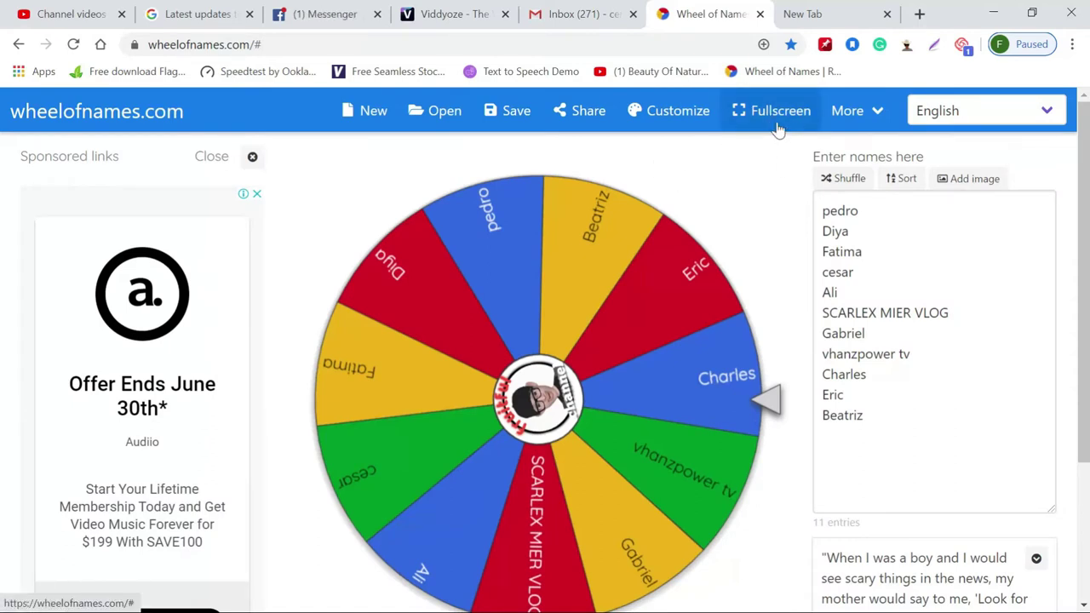
Step: Bring the whole wheel into view on the Wheel of Names page and switch to OBS Studio
scroll(766, 154, down, 1)
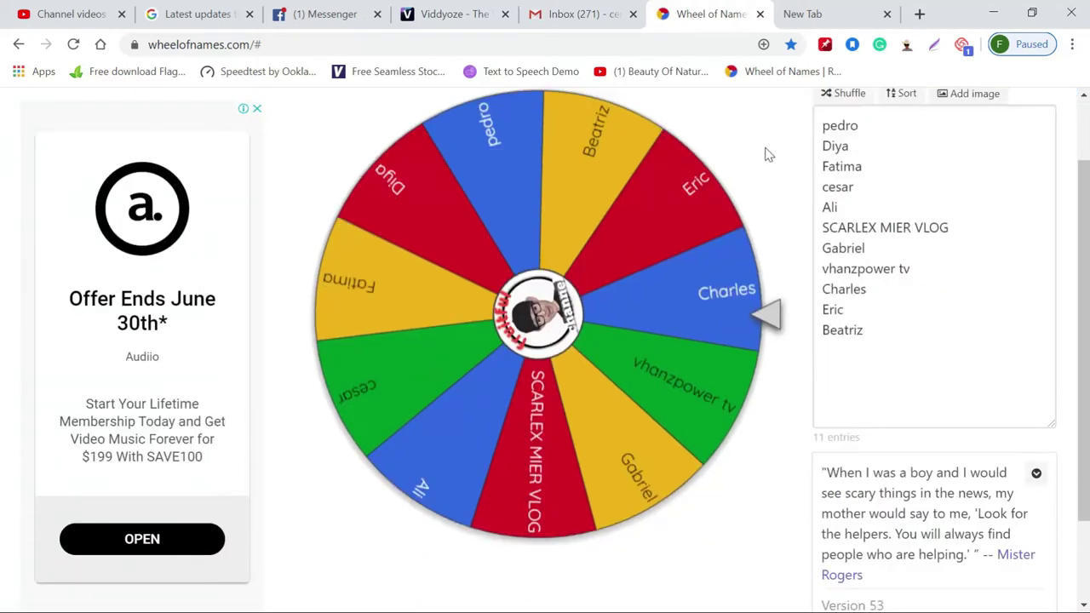
scroll(769, 154, up, 1)
scroll(769, 154, down, 1)
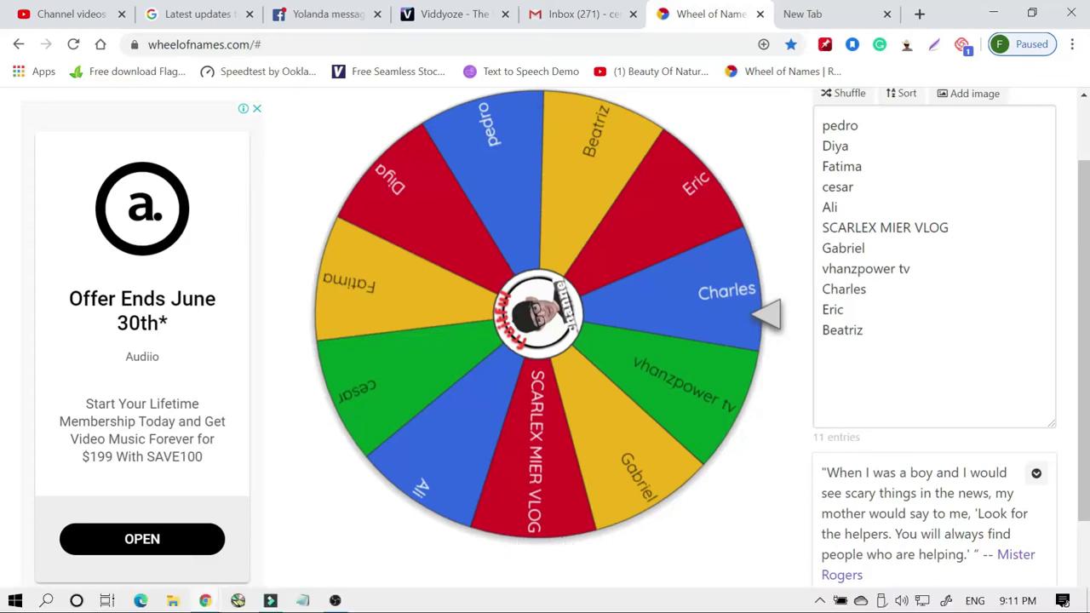
click(335, 601)
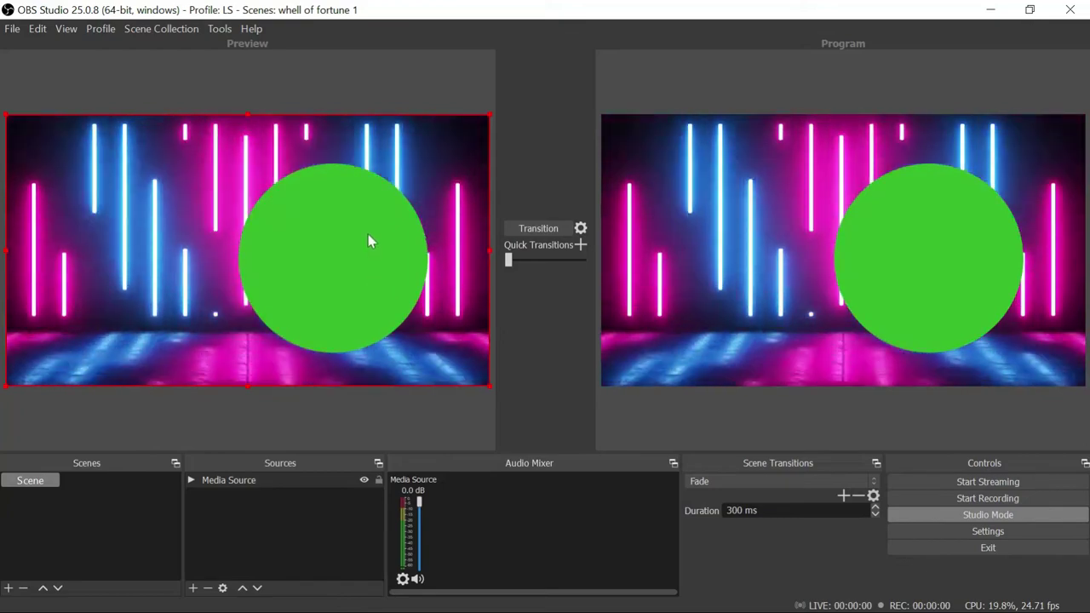
Step: Add a Chroma Key effect filter with the default green key color to the Media Source background
click(277, 479)
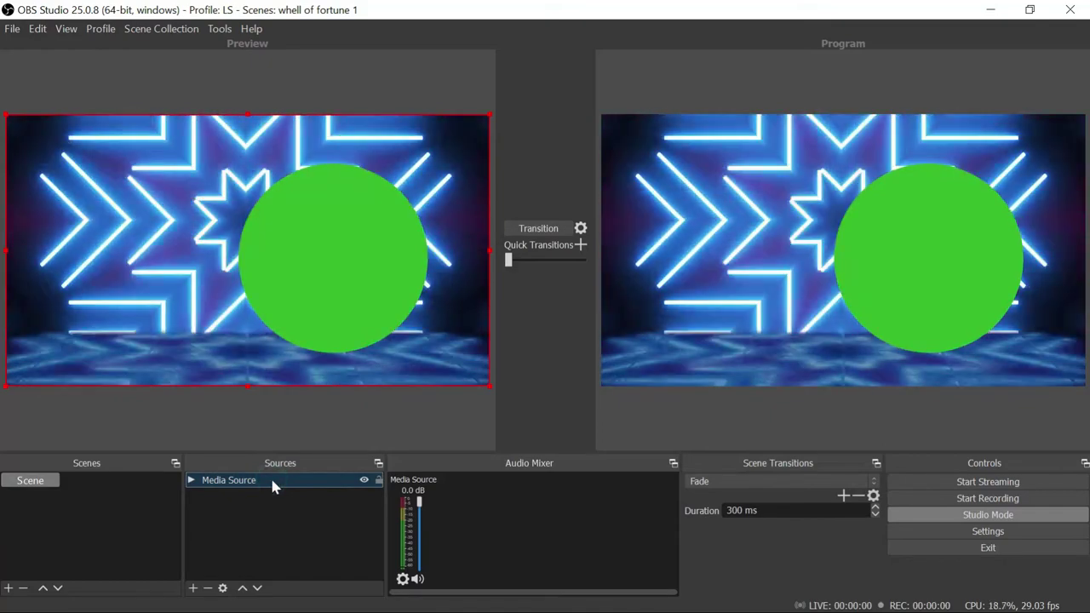
right_click(274, 482)
click(317, 451)
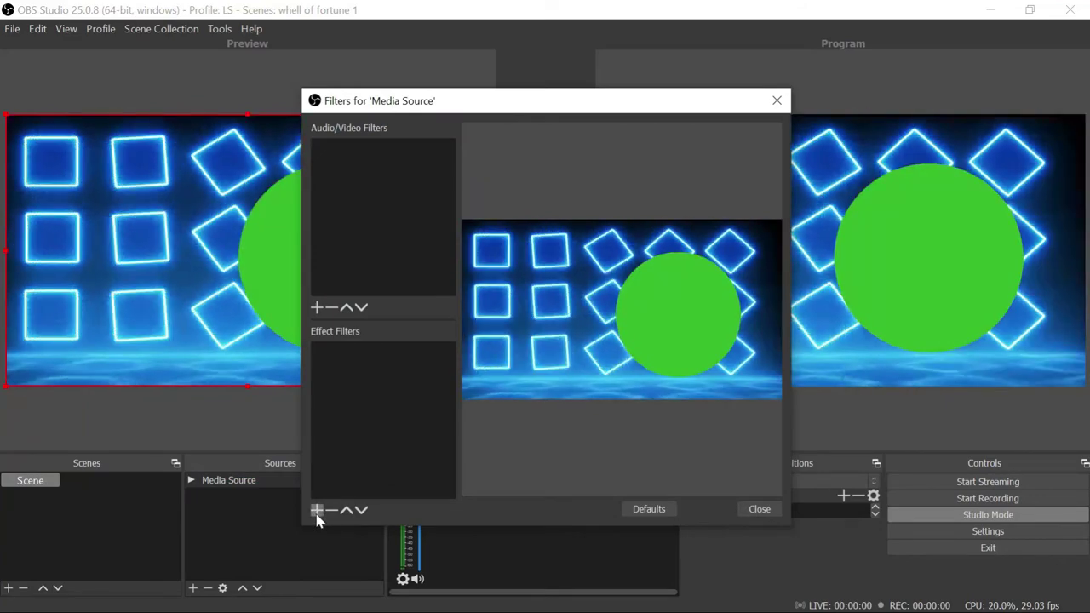
click(316, 510)
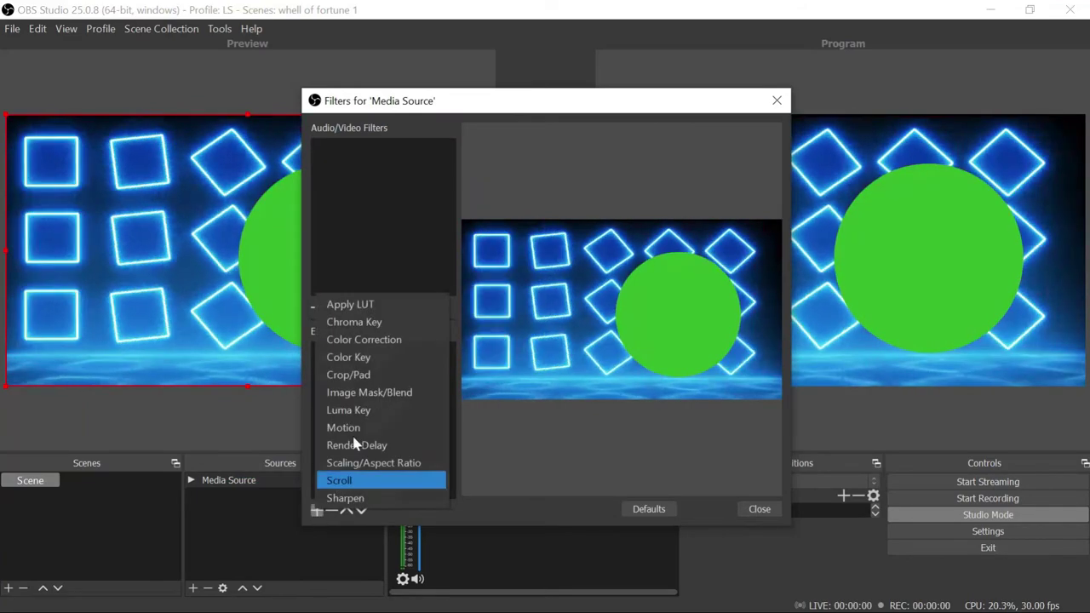
click(355, 322)
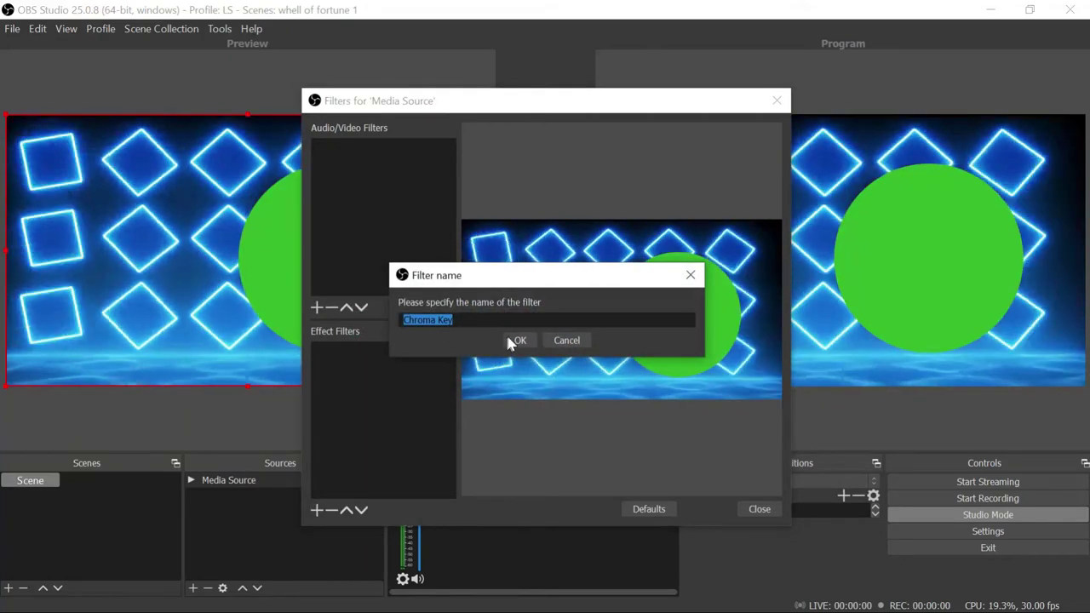
click(519, 342)
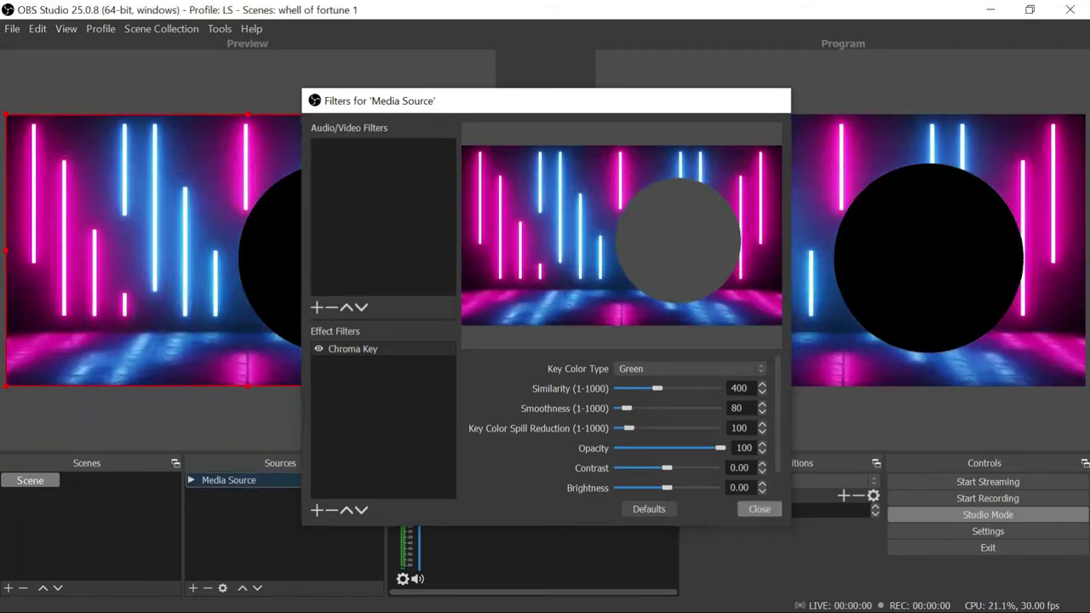
click(759, 508)
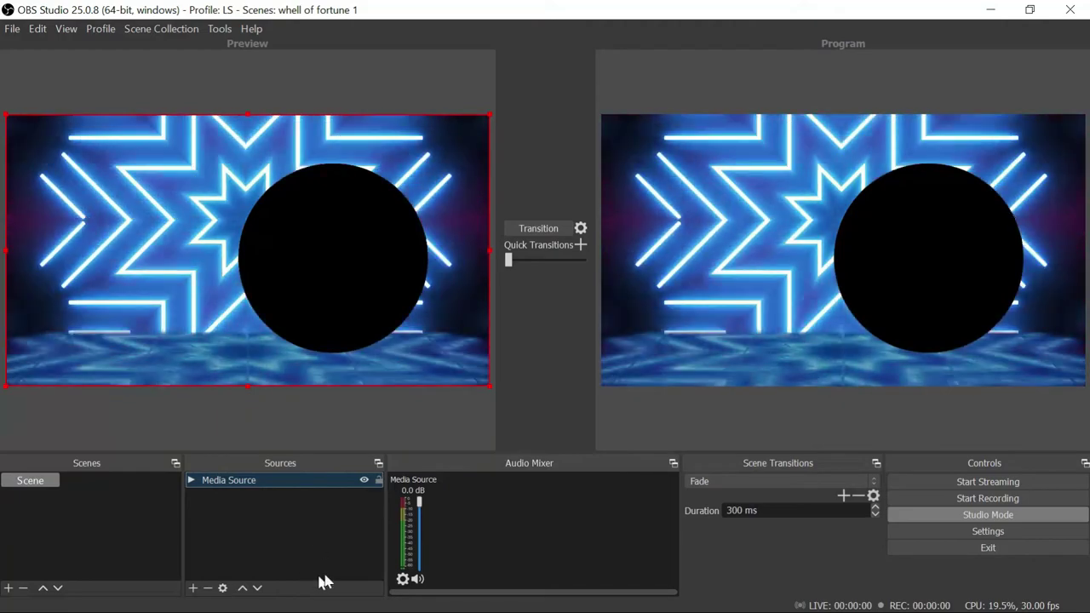
Step: Add a window capture source named Rollete that captures the Wheel of Names window in Google Chrome
click(194, 590)
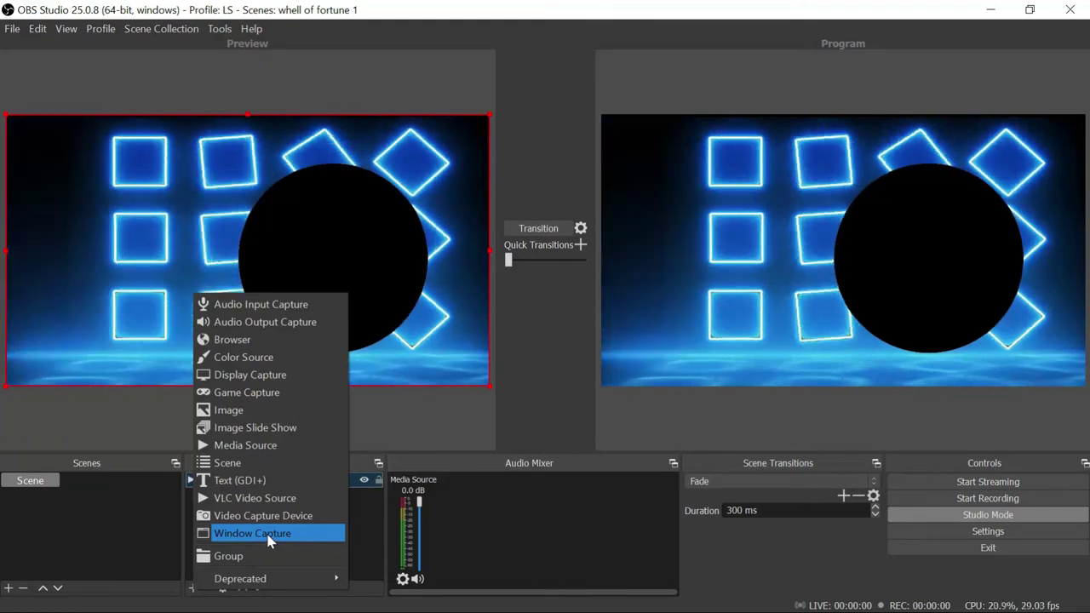
click(268, 535)
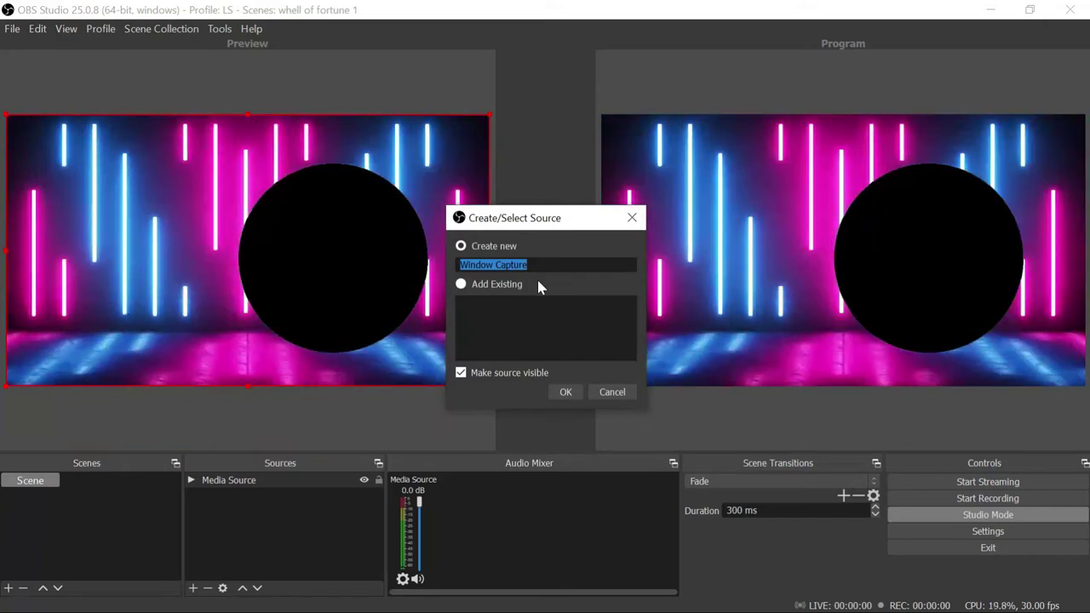
text(R)
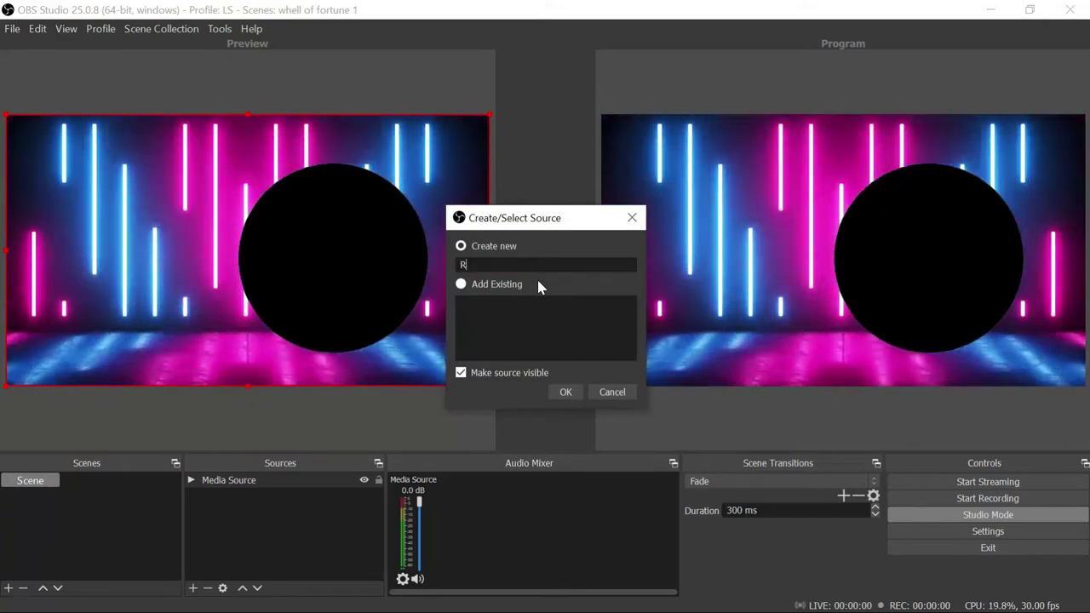
text(ollete)
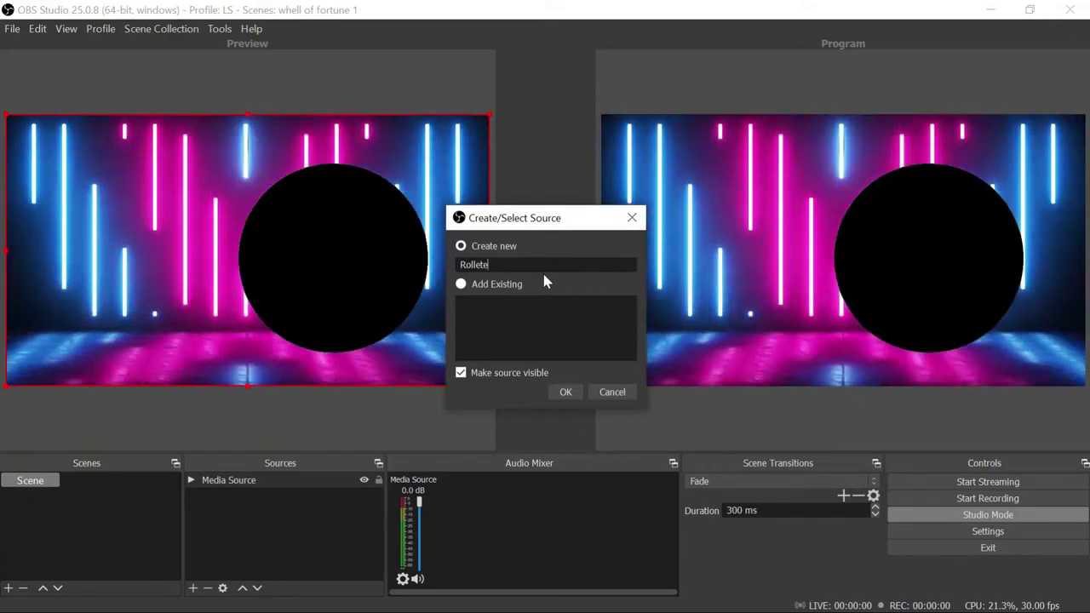
click(578, 397)
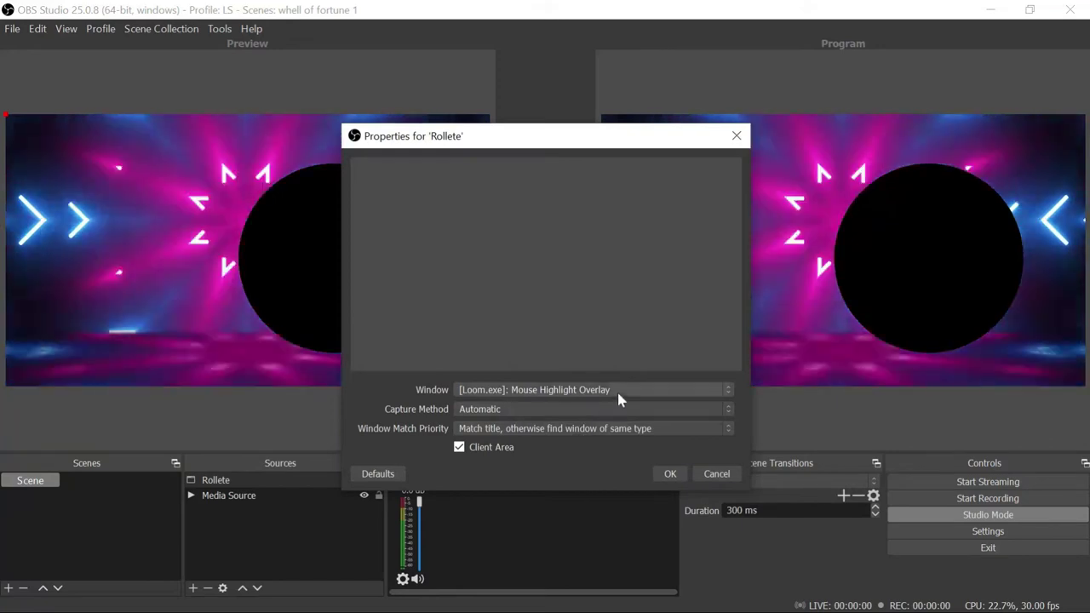
click(620, 390)
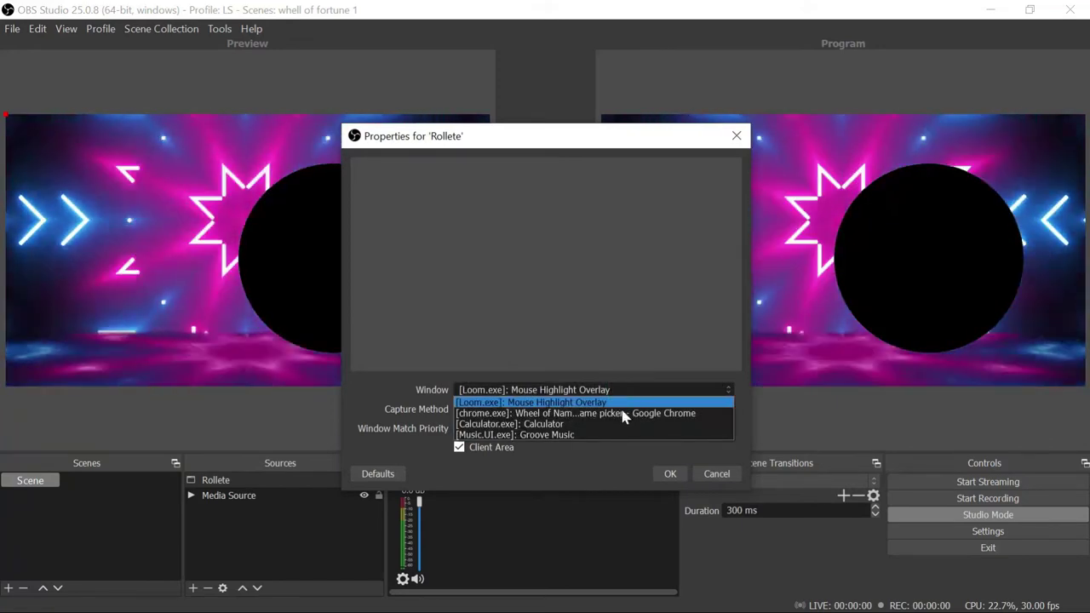
click(623, 414)
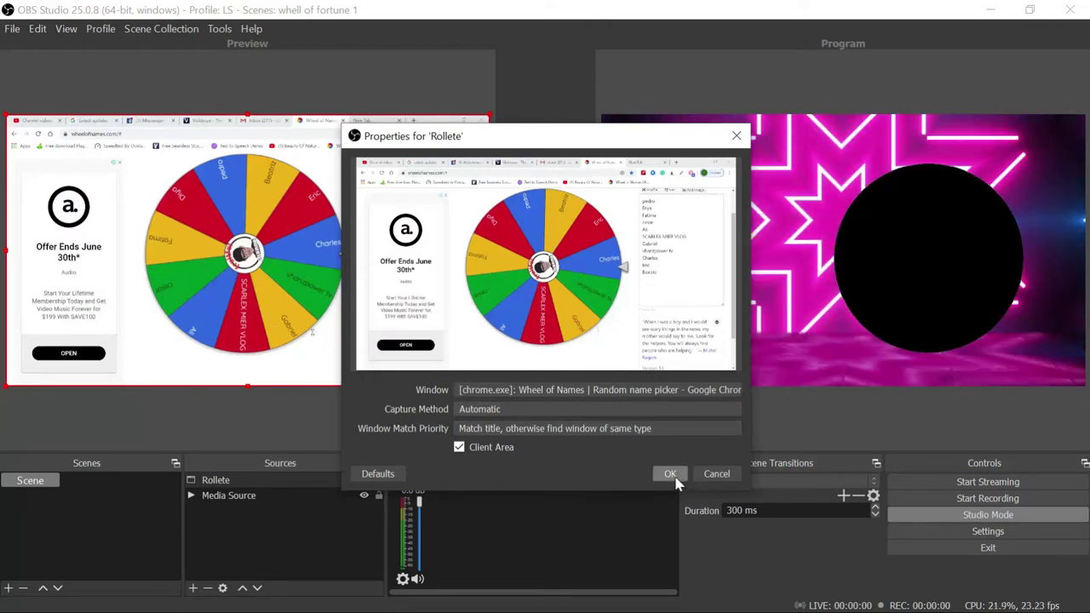
click(672, 475)
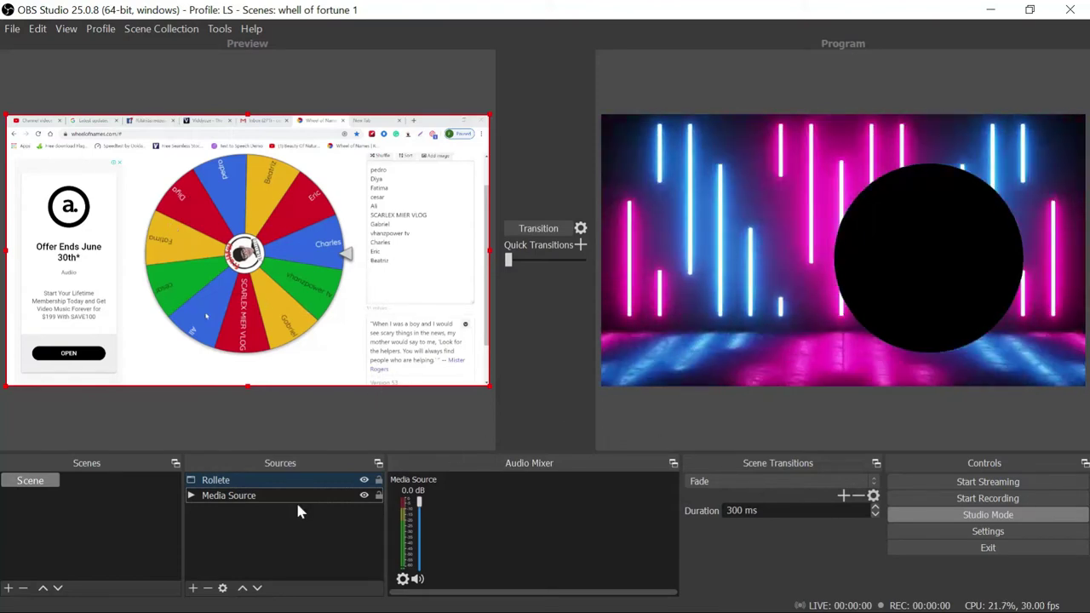
Step: Move the Rollete source below Media Source in the source order
click(296, 487)
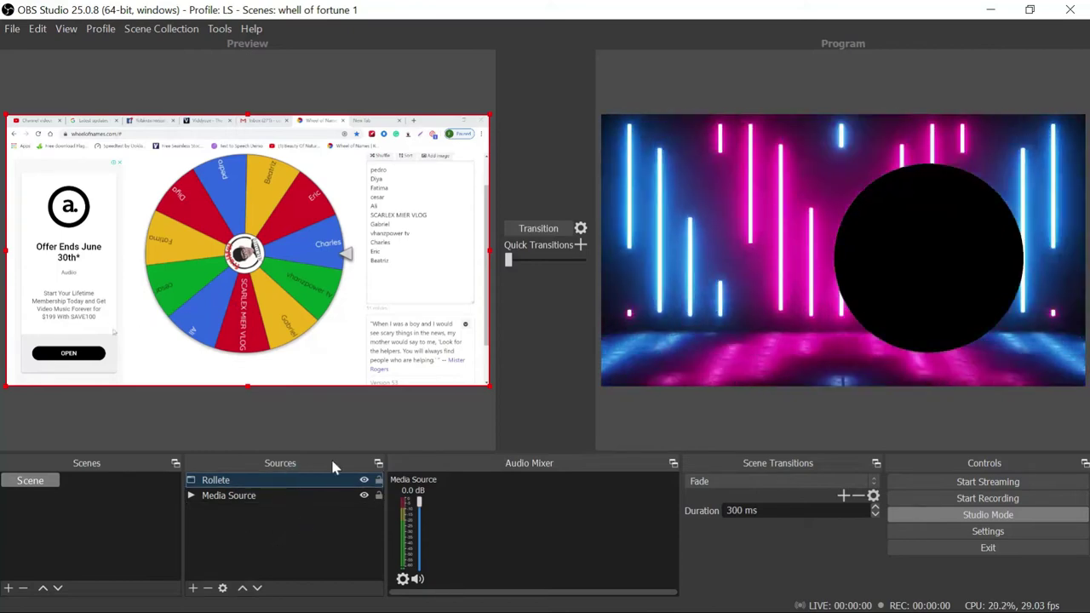
click(257, 588)
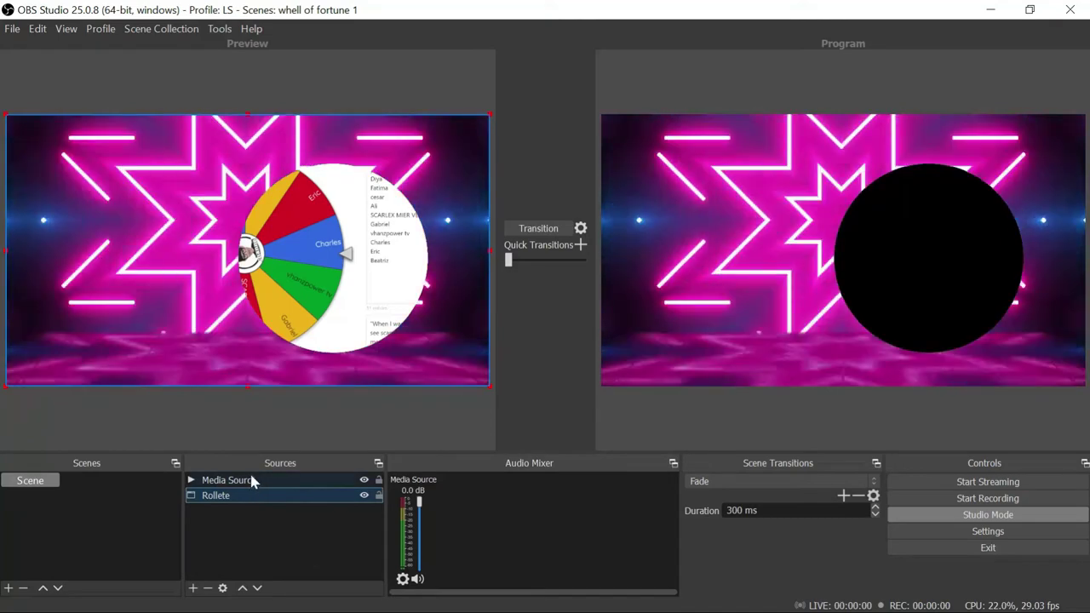
click(247, 480)
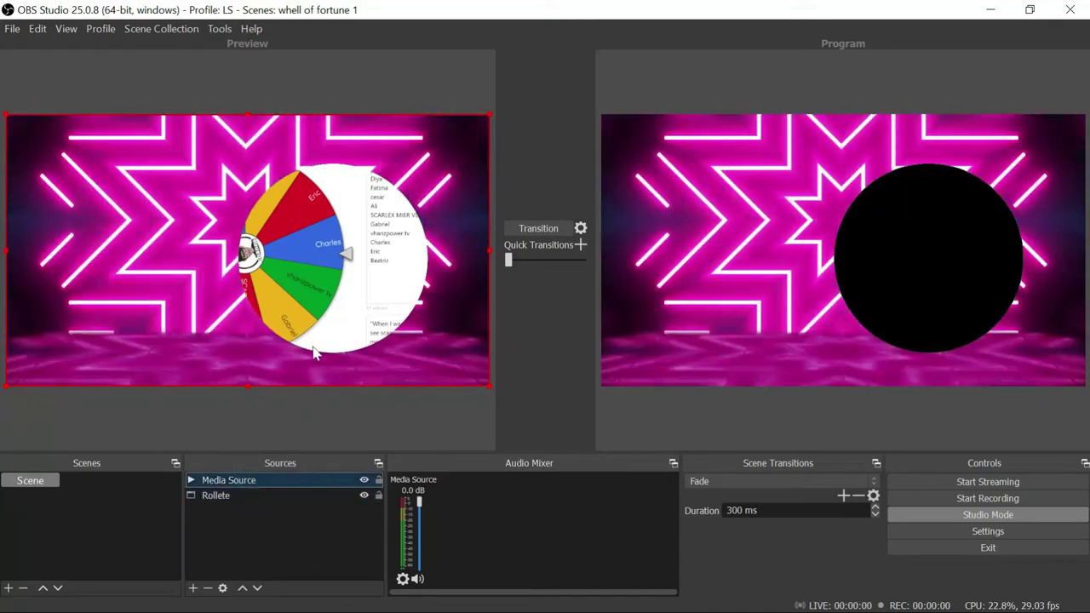
Step: Shift and slightly shrink the Rollete capture in the preview so the wheel fits inside the background's circular cutout
click(315, 285)
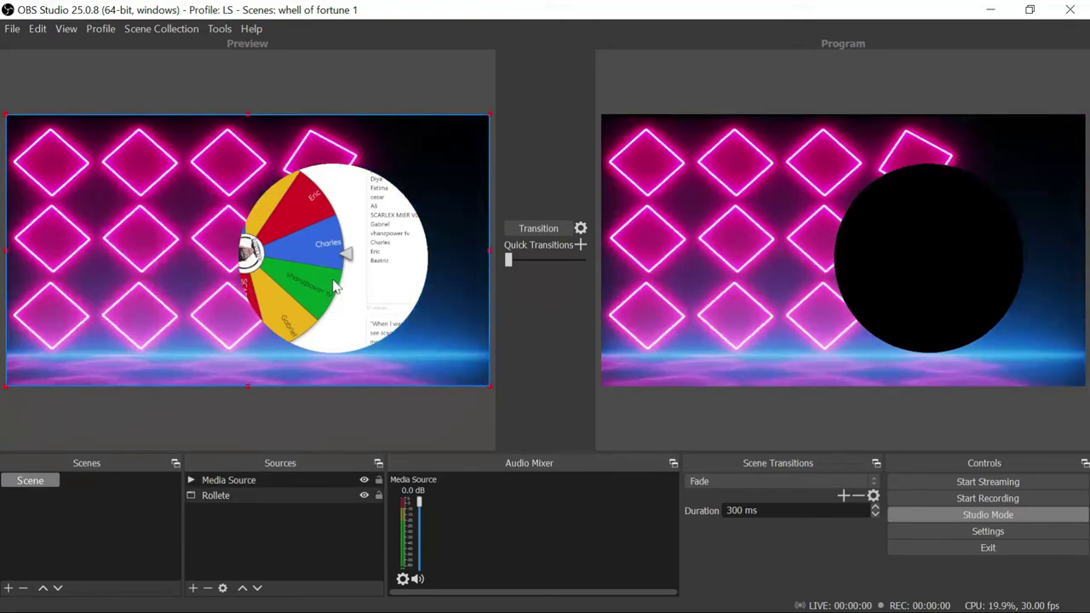
drag(346, 289, 420, 289)
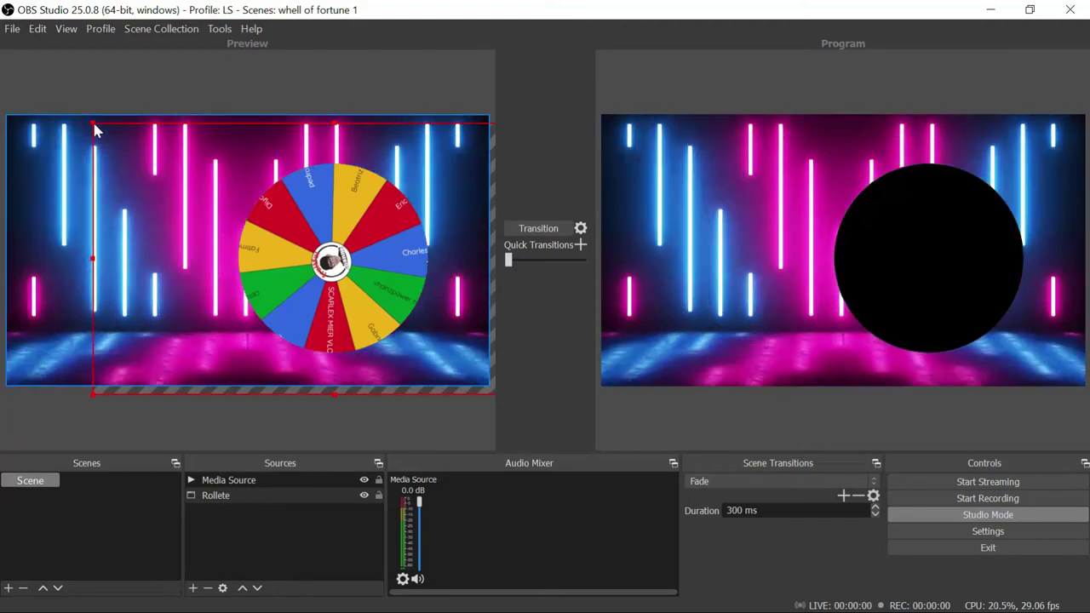
drag(95, 126, 134, 144)
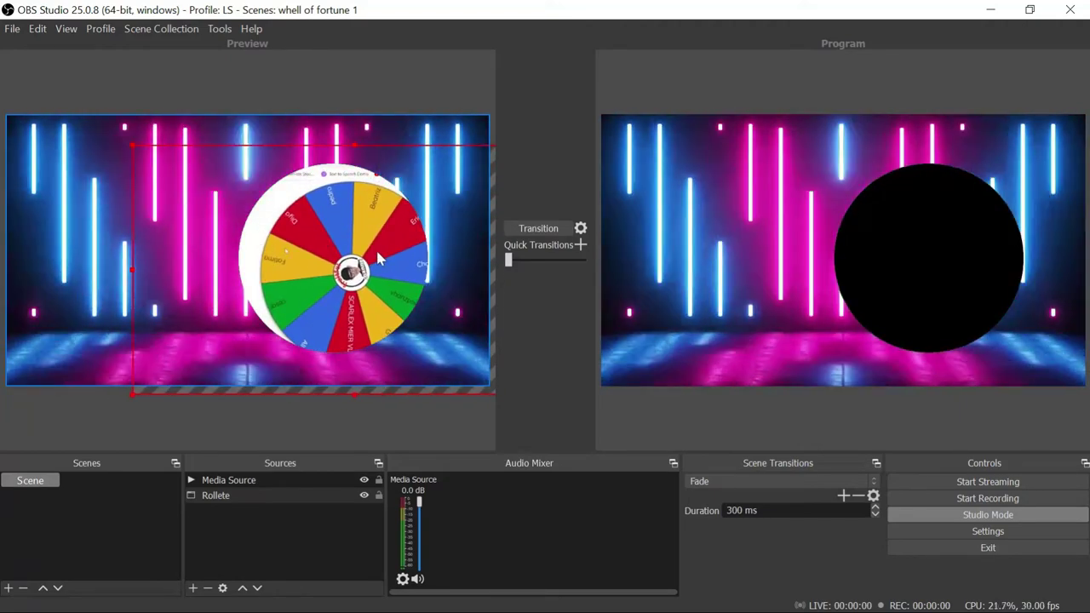
drag(375, 248, 360, 243)
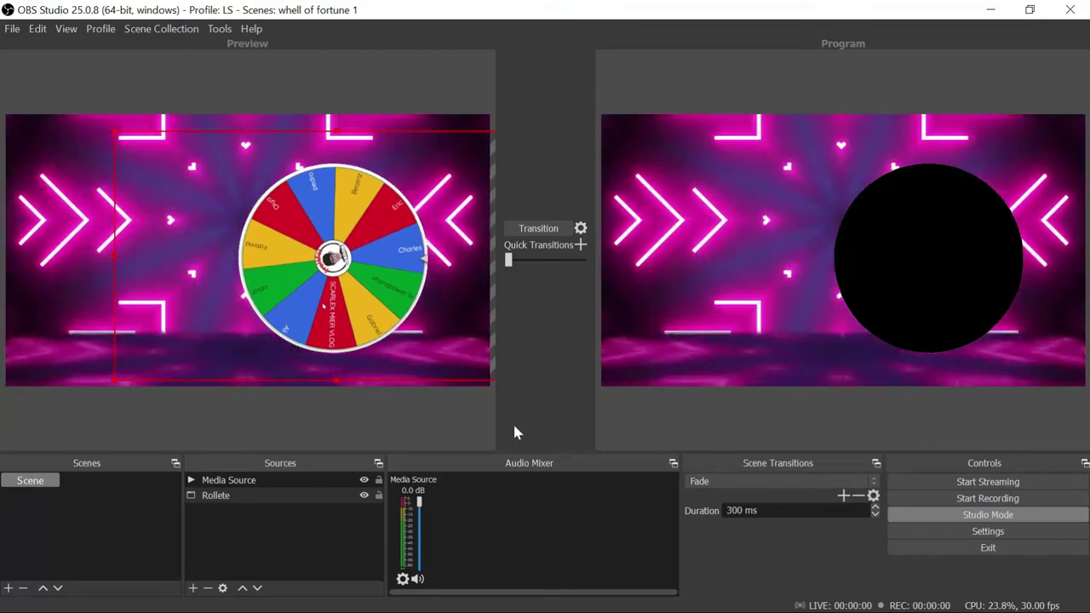
Step: Transition the composed wheel scene to the program output and reduce OBS Studio from full screen to a smaller window
click(446, 380)
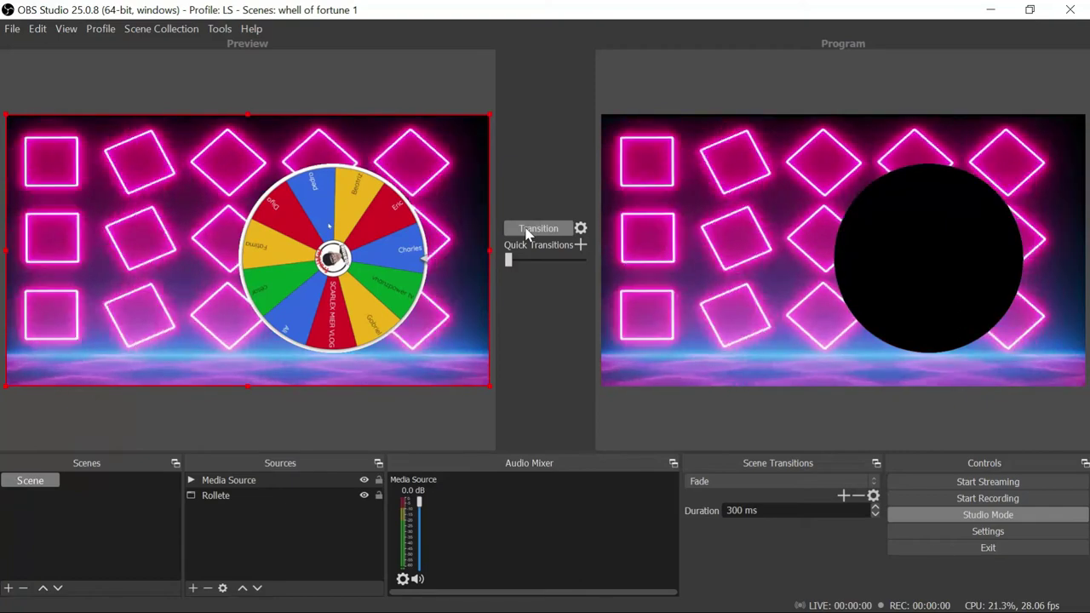
click(525, 230)
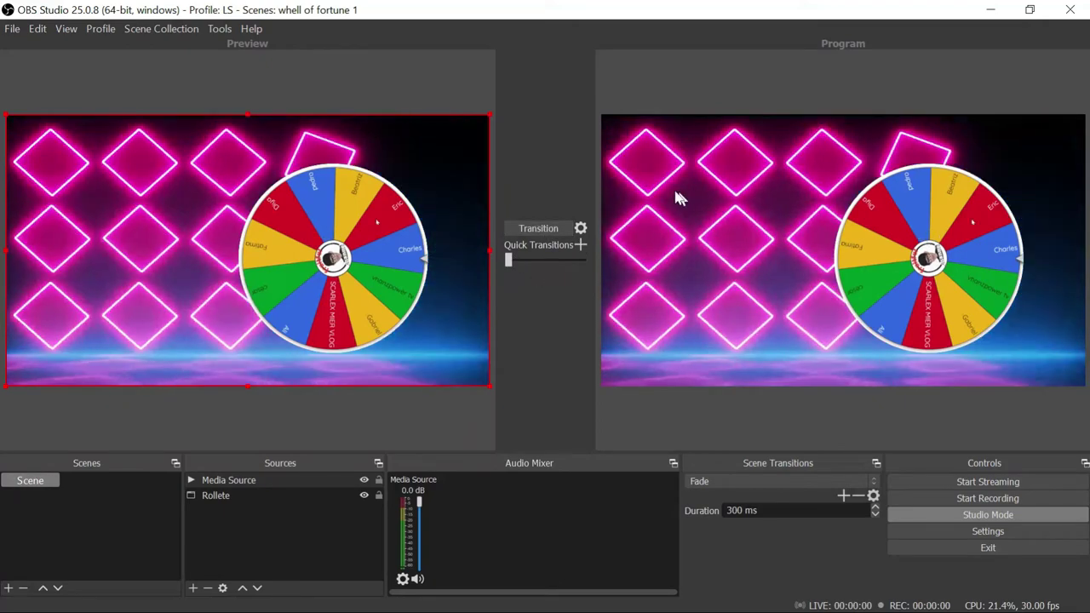
double_click(385, 14)
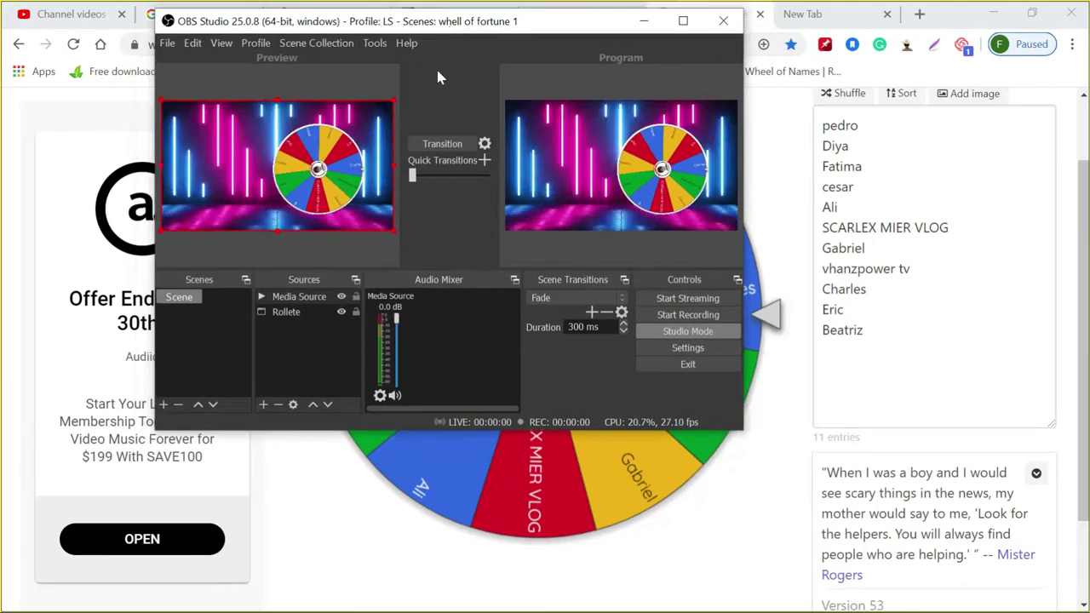
Step: Turn off Studio Mode, narrow the OBS Studio window and place it beside the wheel so most of the page is uncovered
drag(452, 27, 610, 110)
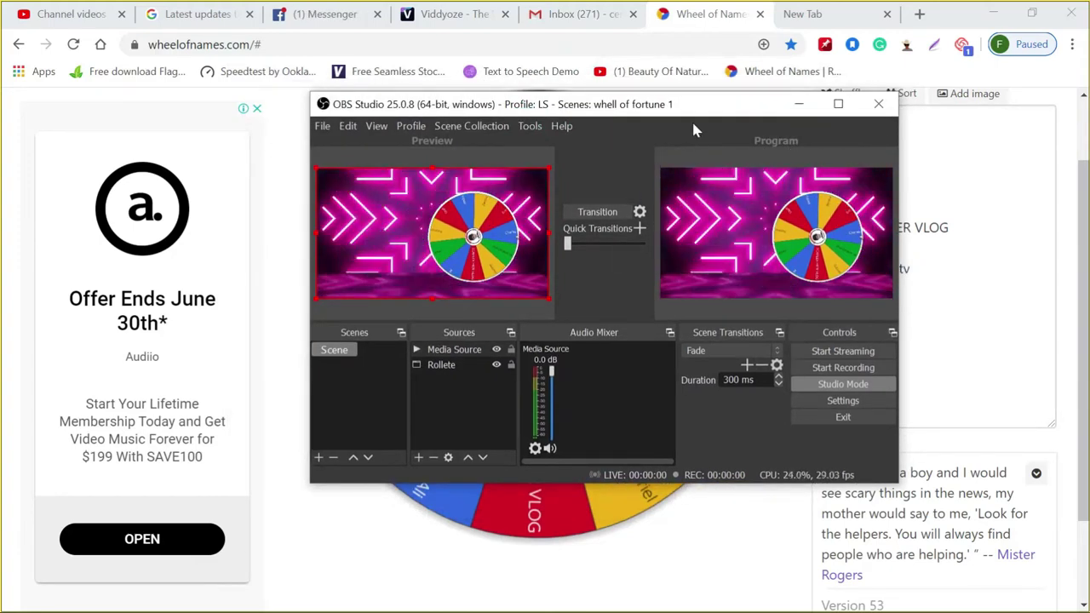
drag(691, 106, 617, 126)
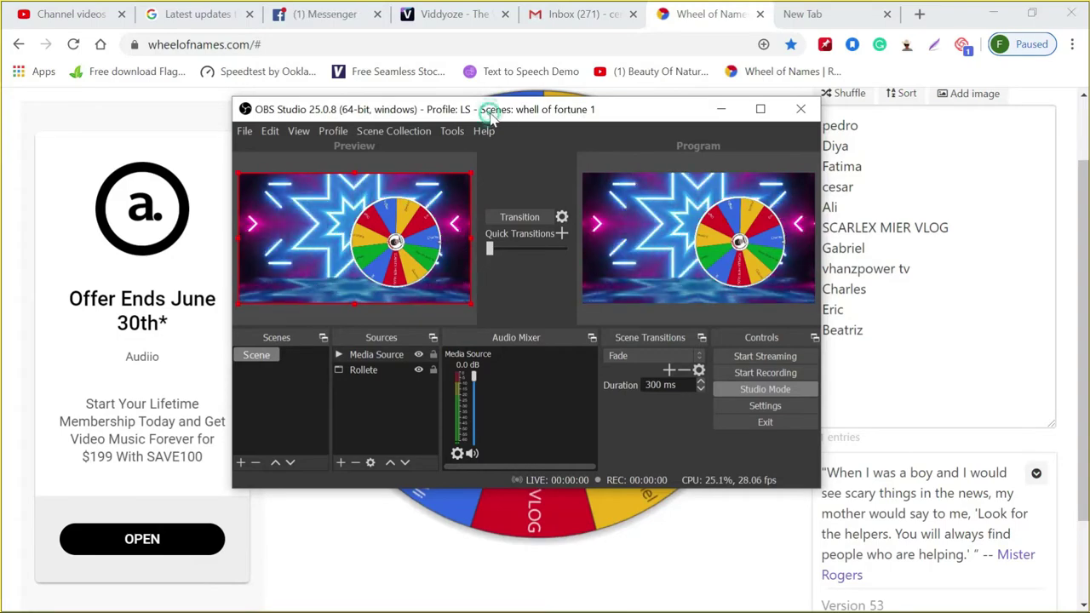
drag(491, 120, 580, 116)
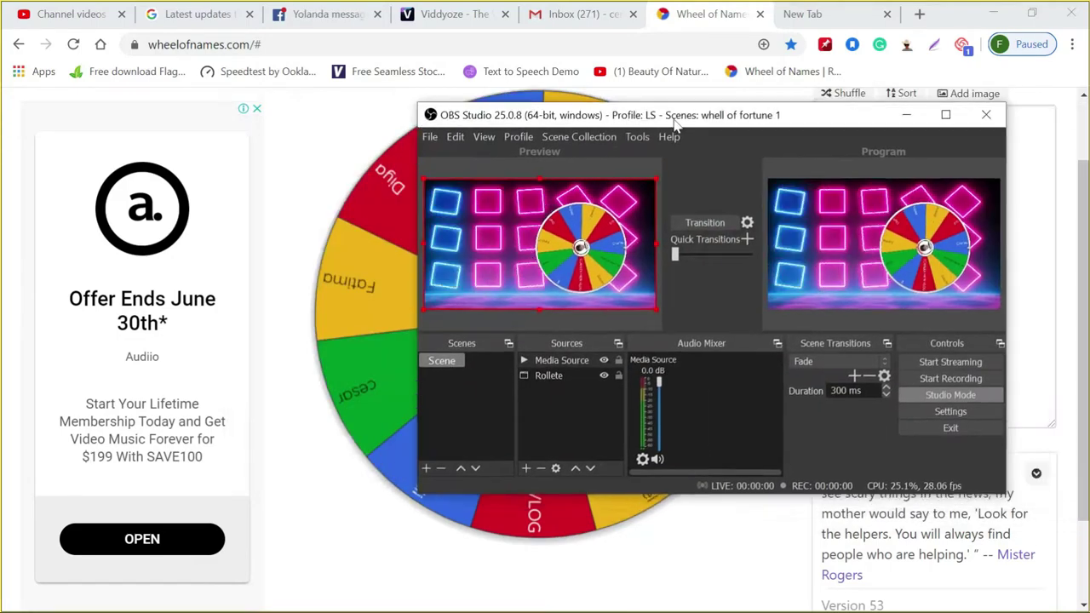
drag(673, 124, 723, 135)
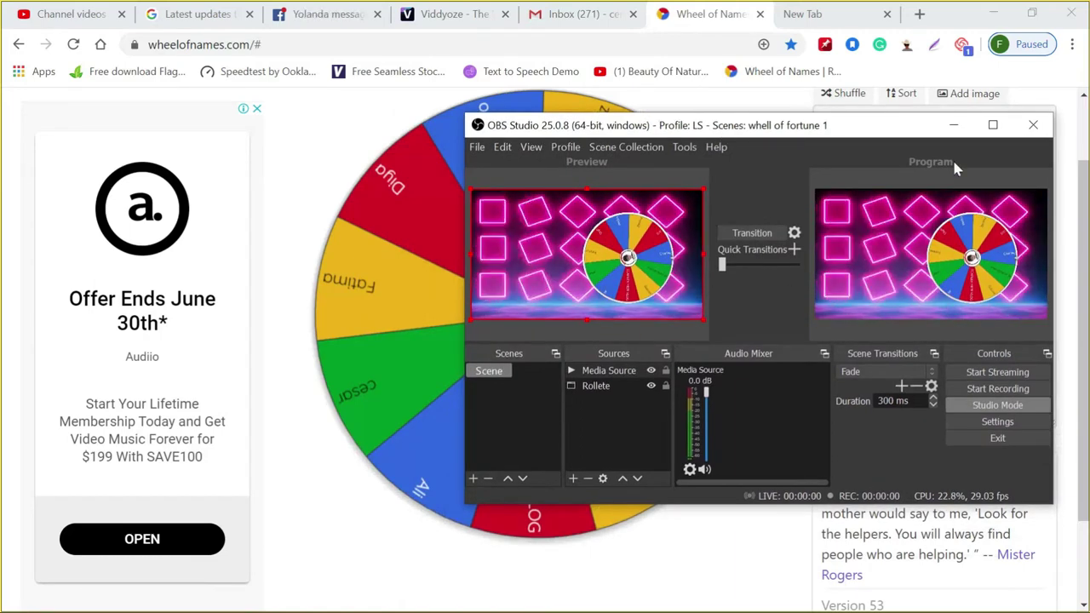
click(1012, 407)
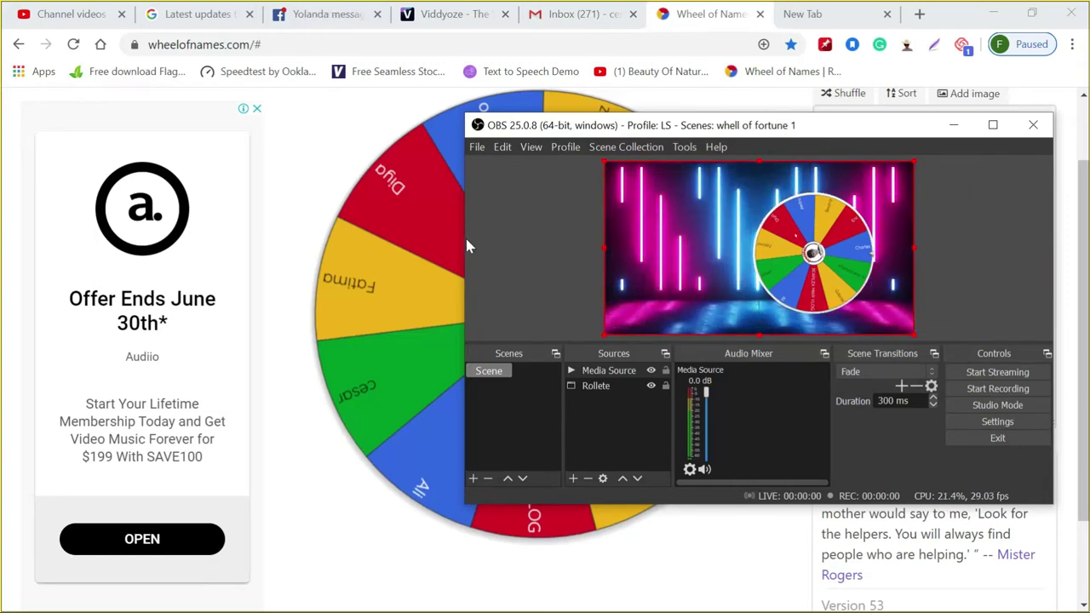
drag(461, 242, 562, 243)
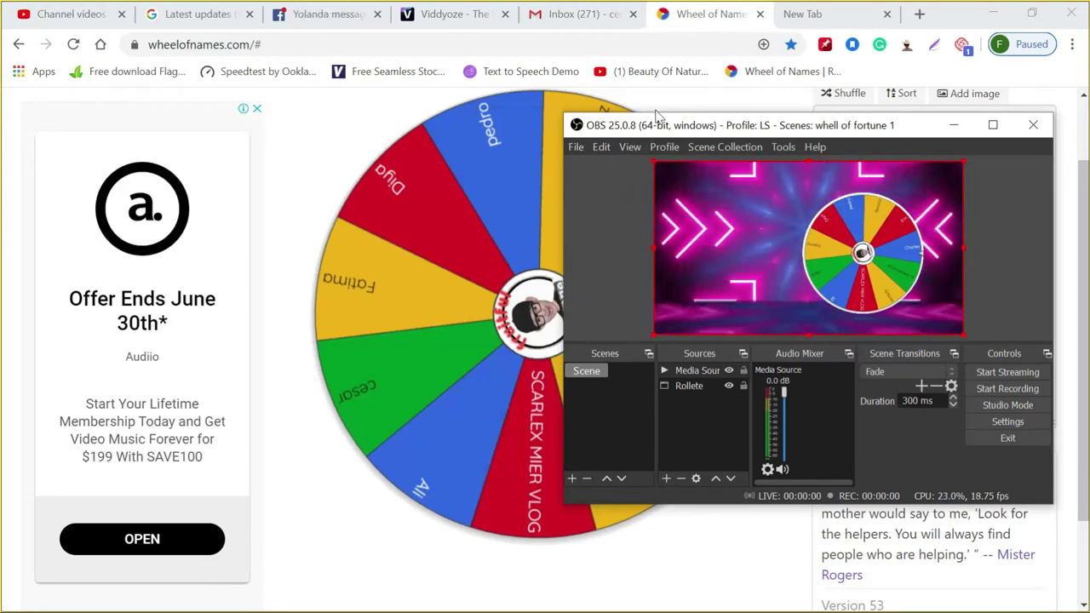
drag(664, 130, 659, 224)
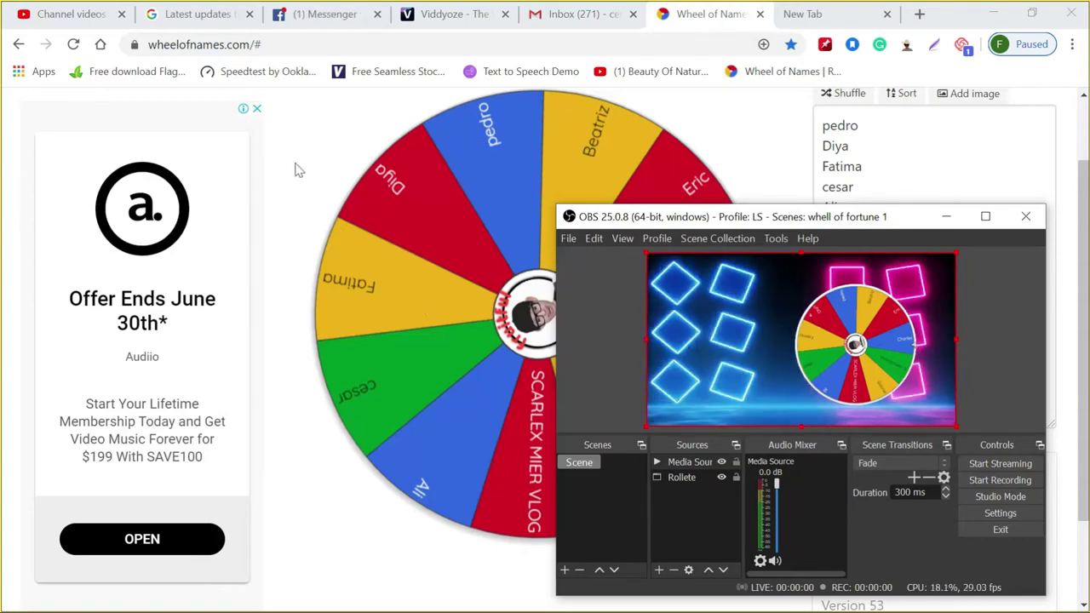
click(594, 240)
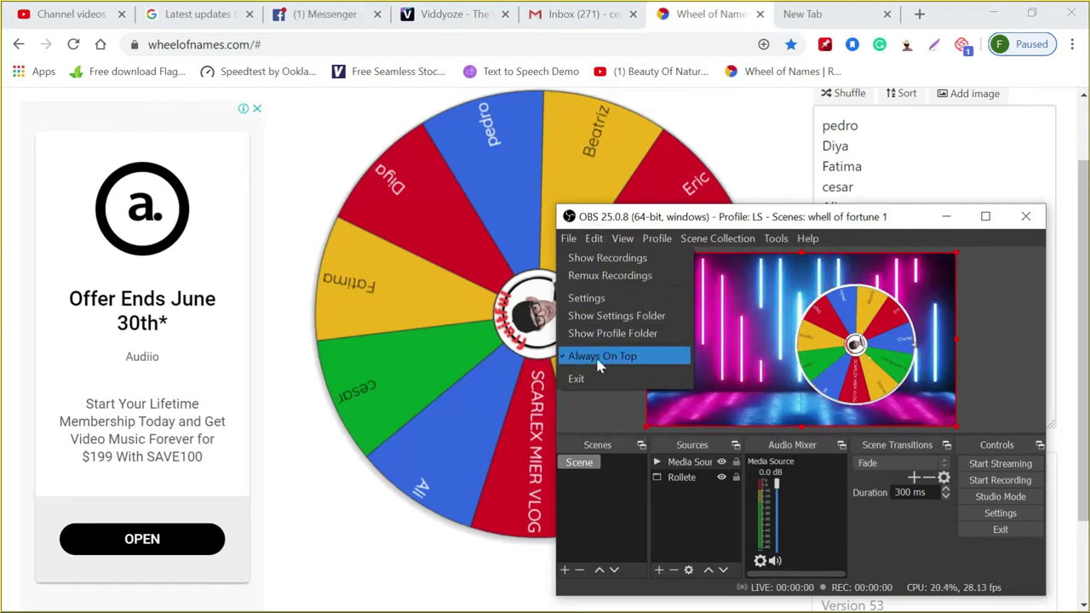
mouse_move(717, 238)
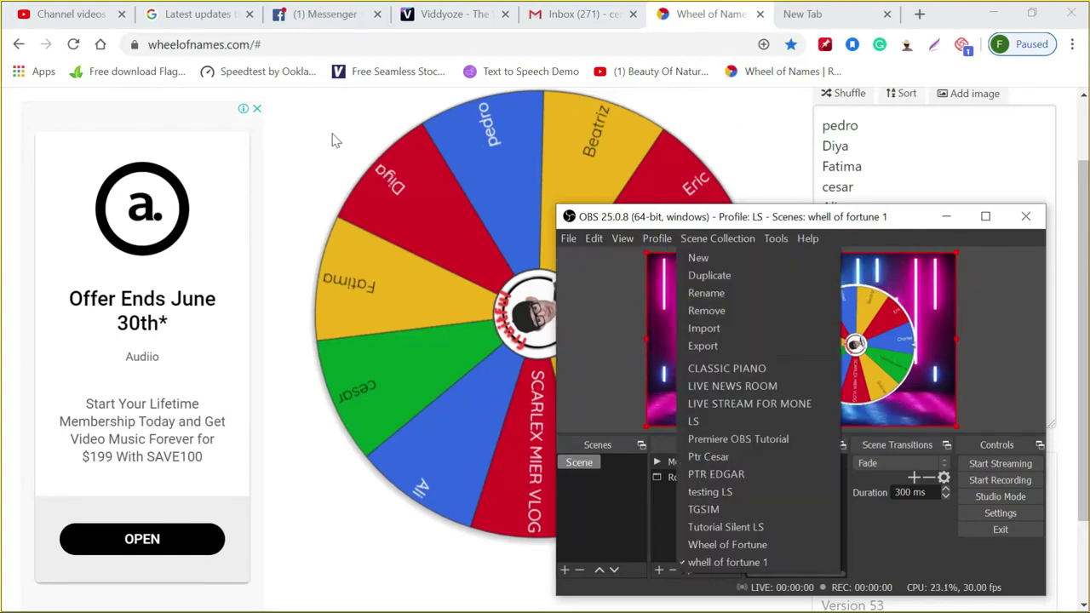
click(688, 185)
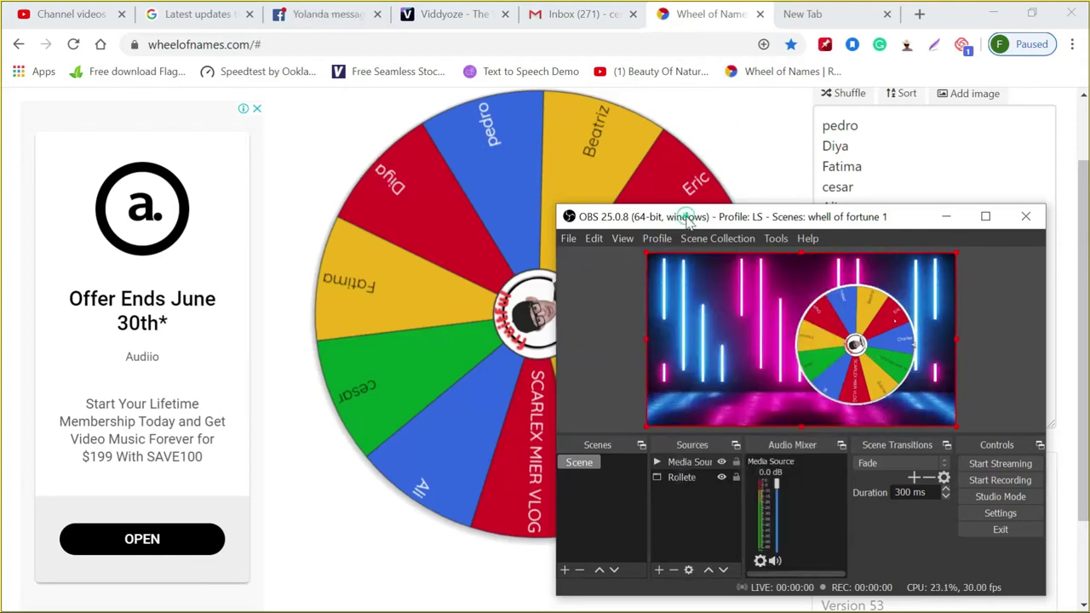
Step: Spin the wheel on the Wheel of Names page and reposition the OBS Studio window to compare its live capture
click(351, 144)
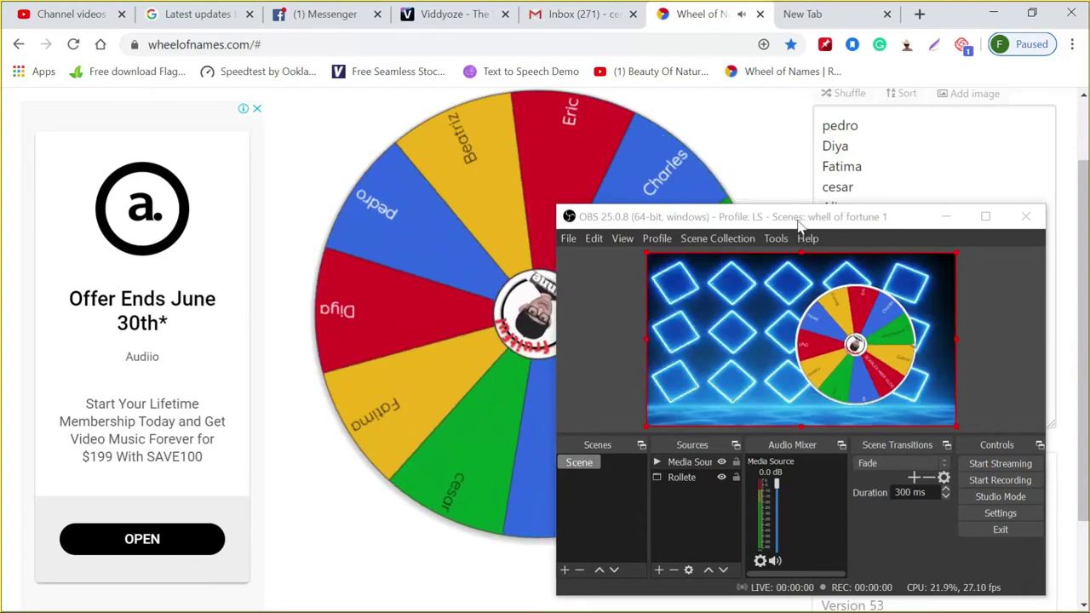
drag(783, 214, 659, 126)
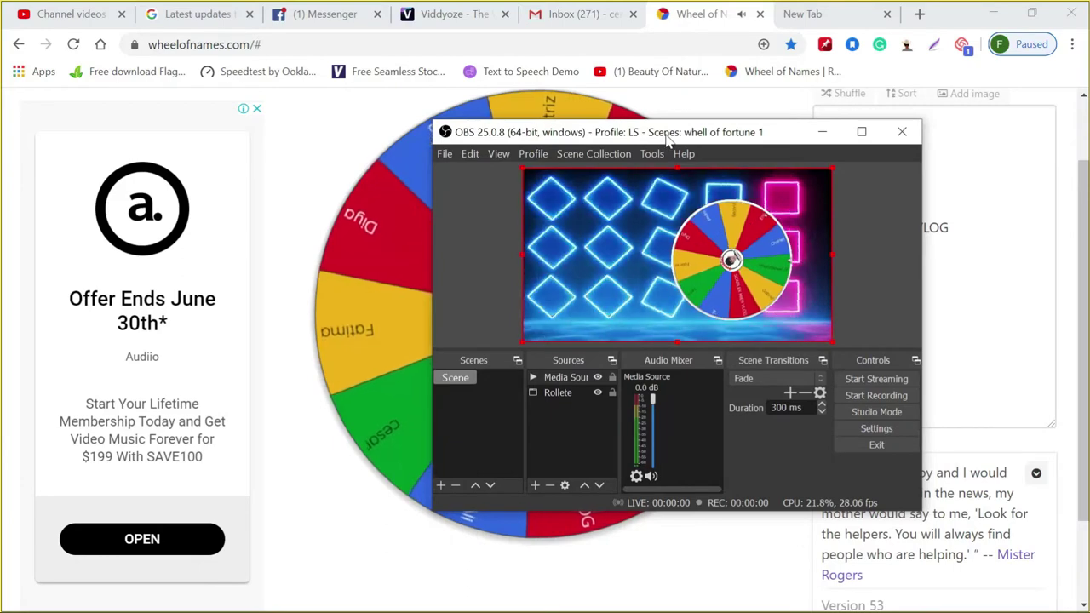
drag(669, 141, 697, 185)
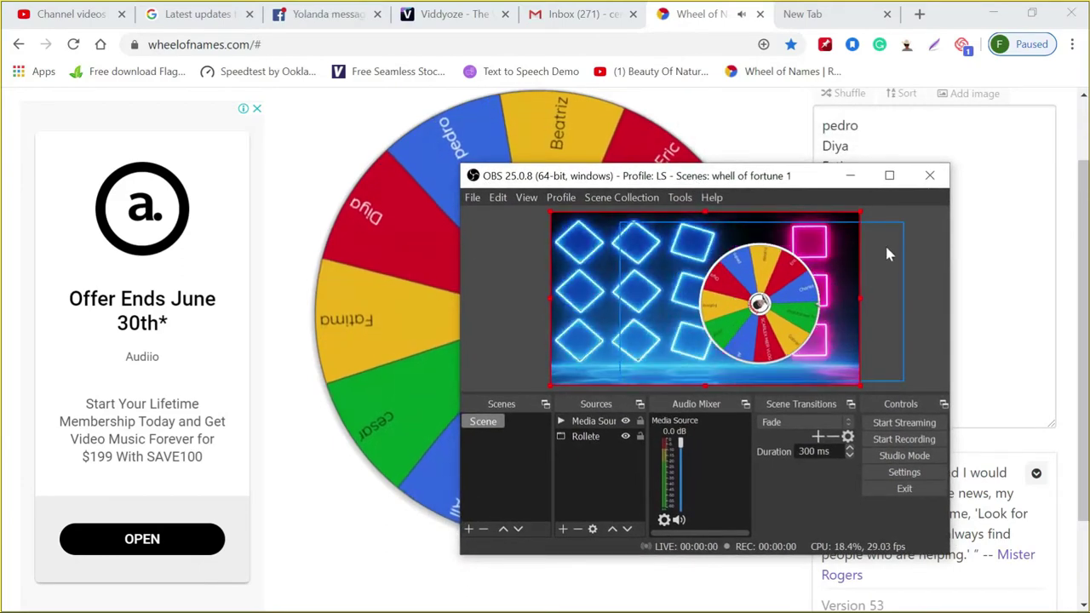
Step: Add an Audio Output Capture source using the Speakers (MV-AP82x Audio Effect Debug) device and transition the scene to the program output
click(891, 176)
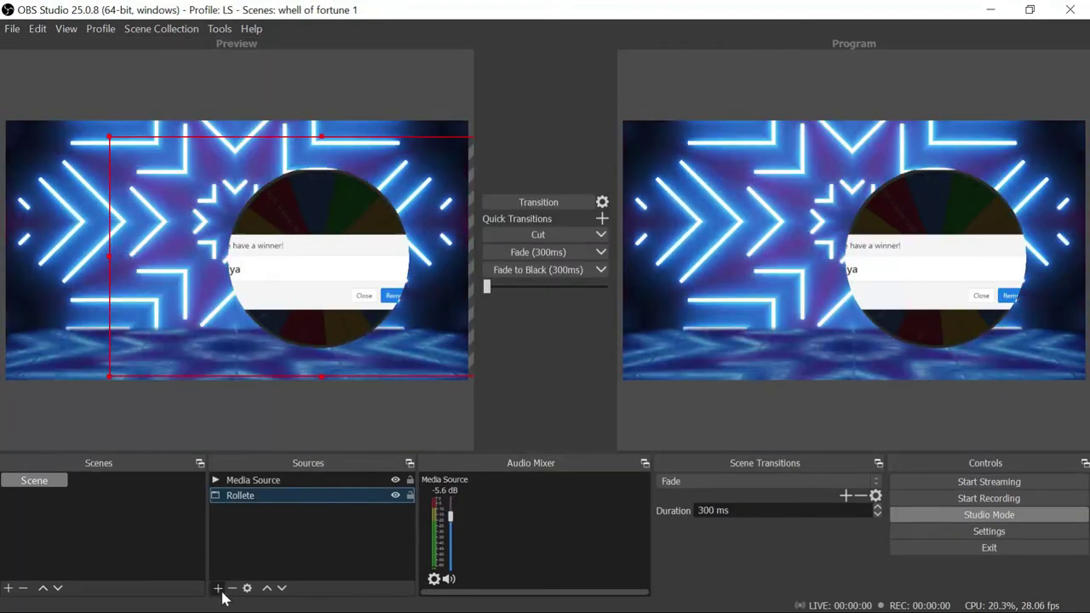
click(217, 587)
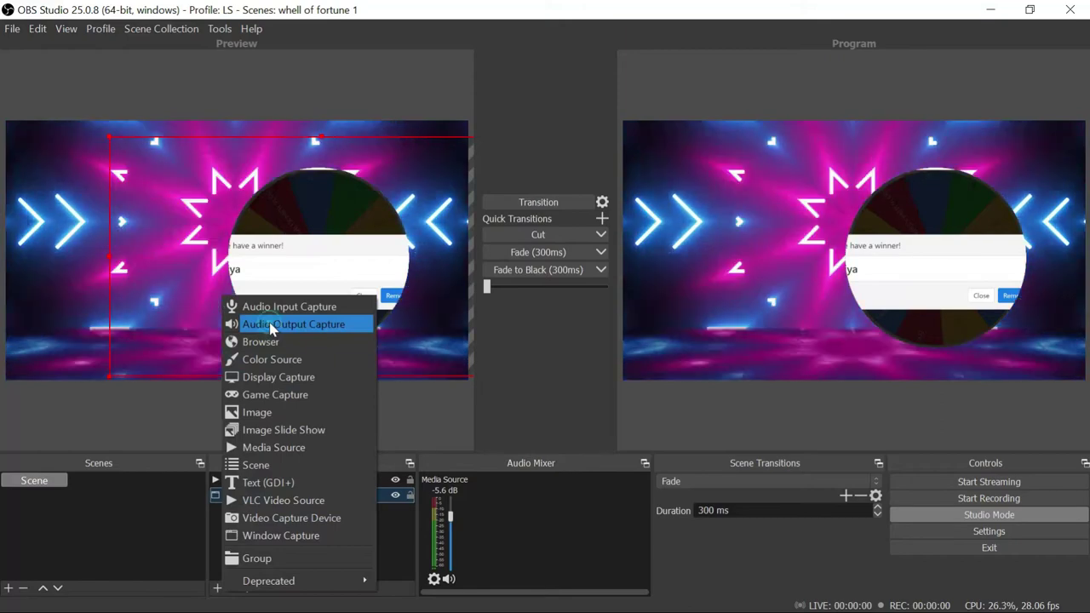
click(271, 327)
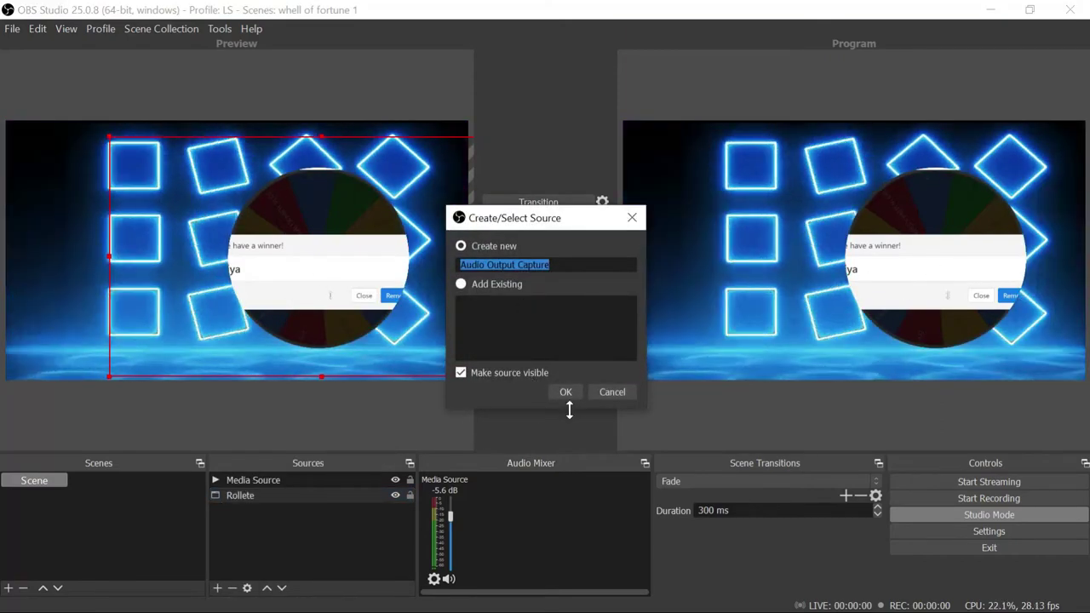
click(564, 391)
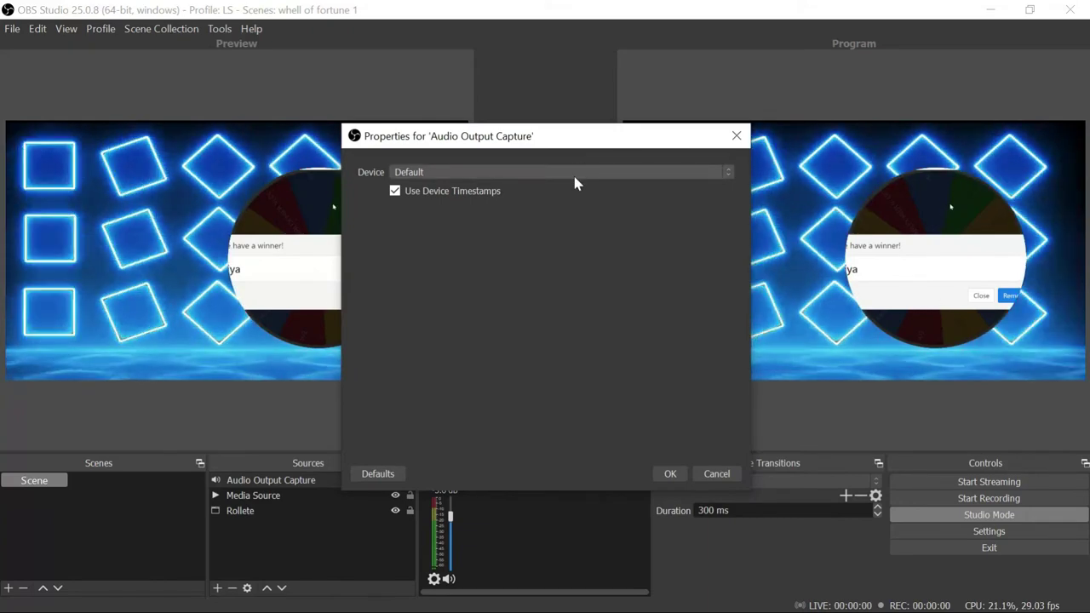
click(575, 173)
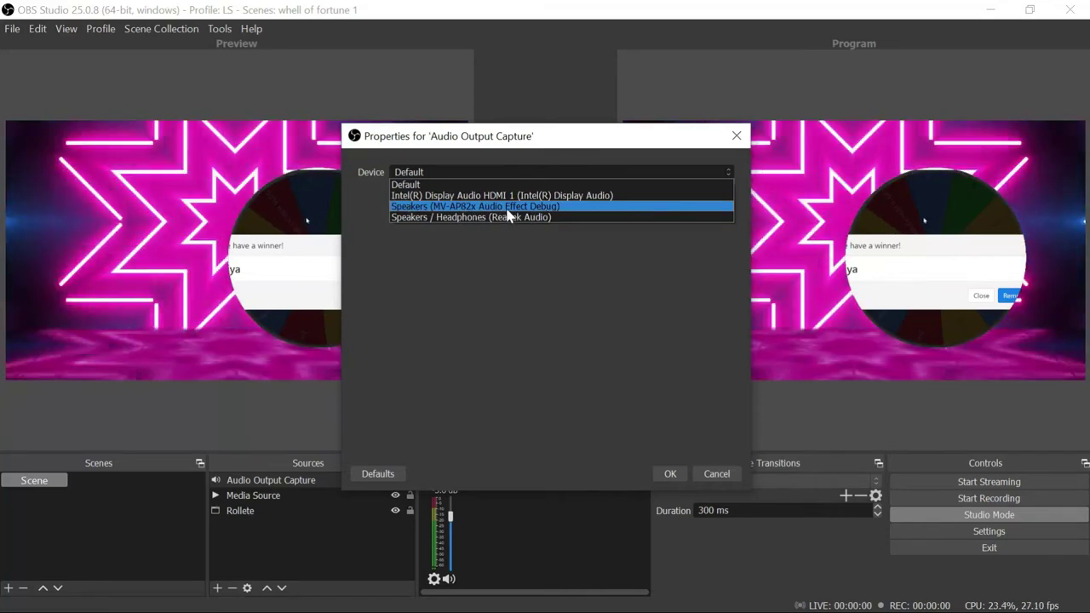
click(506, 208)
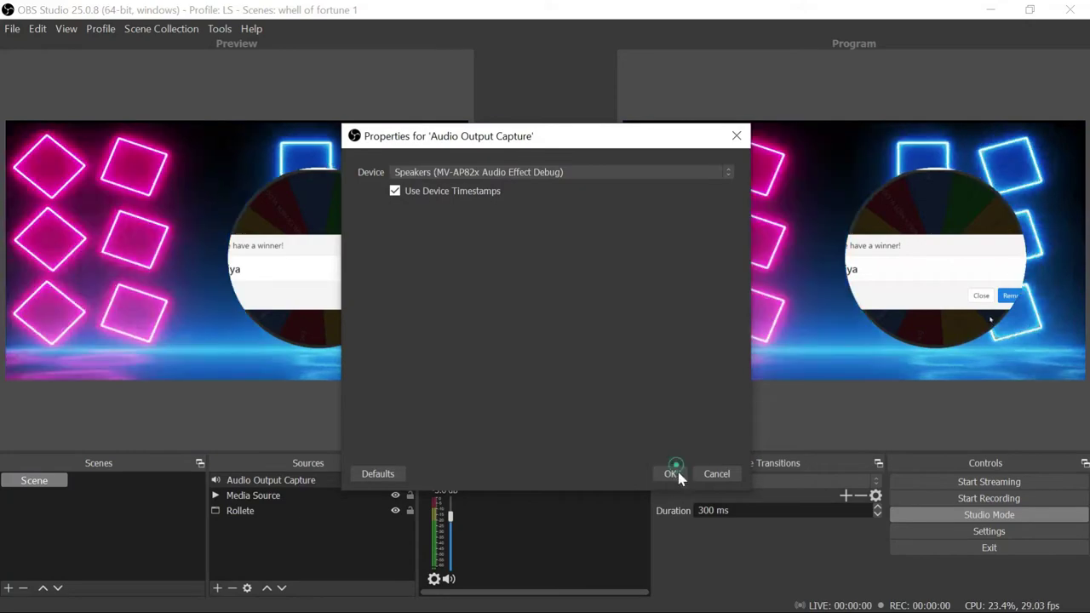
click(670, 476)
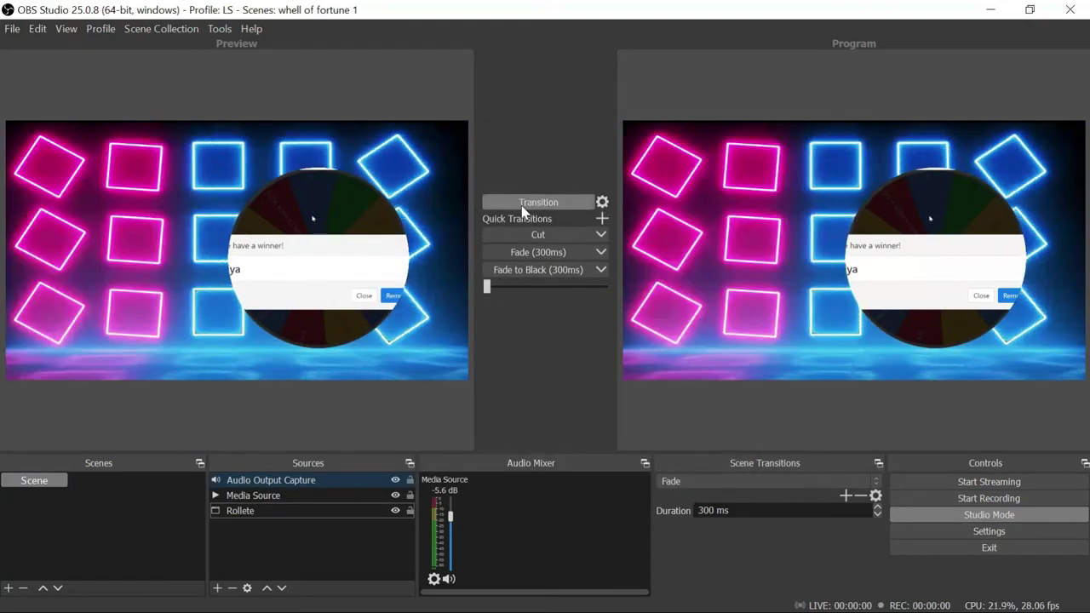
click(523, 210)
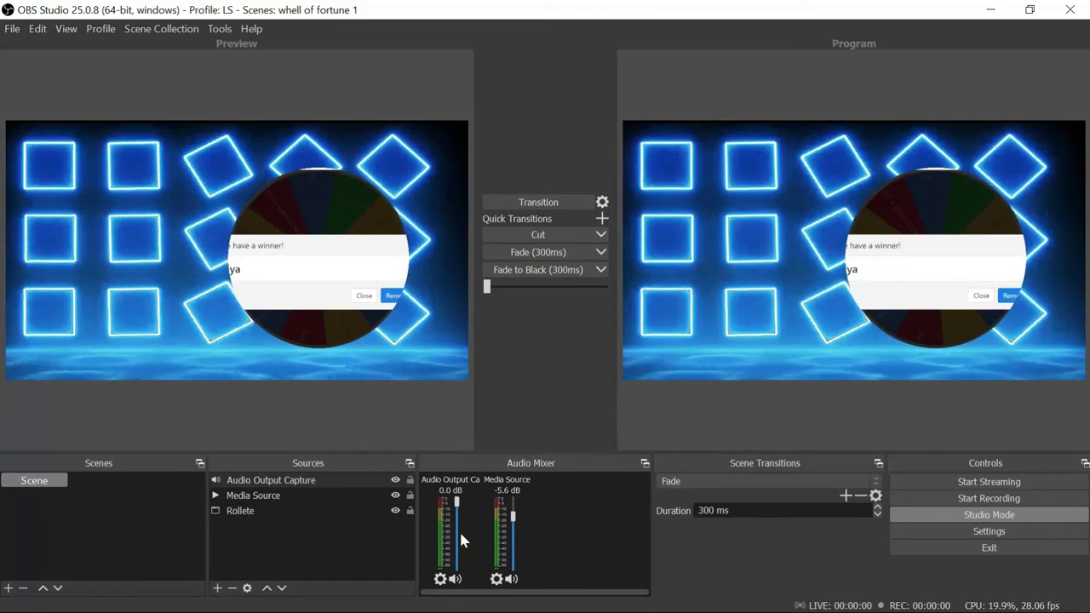
Step: Set Audio Output Capture's audio monitoring to Monitor and Output and adjust its volume to -3.9 dB
drag(457, 506, 457, 516)
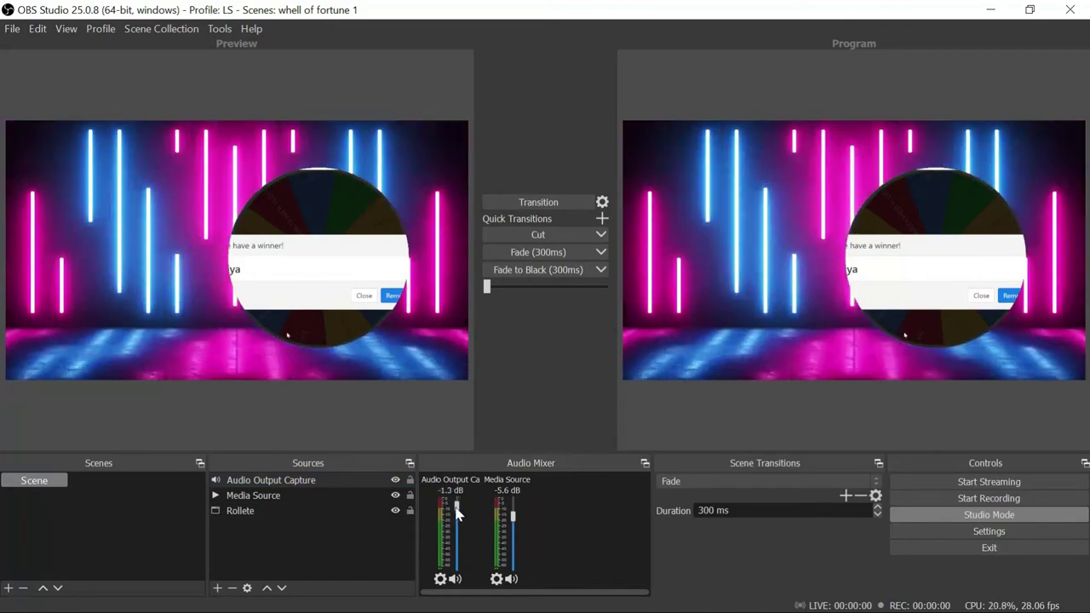
click(440, 579)
click(460, 573)
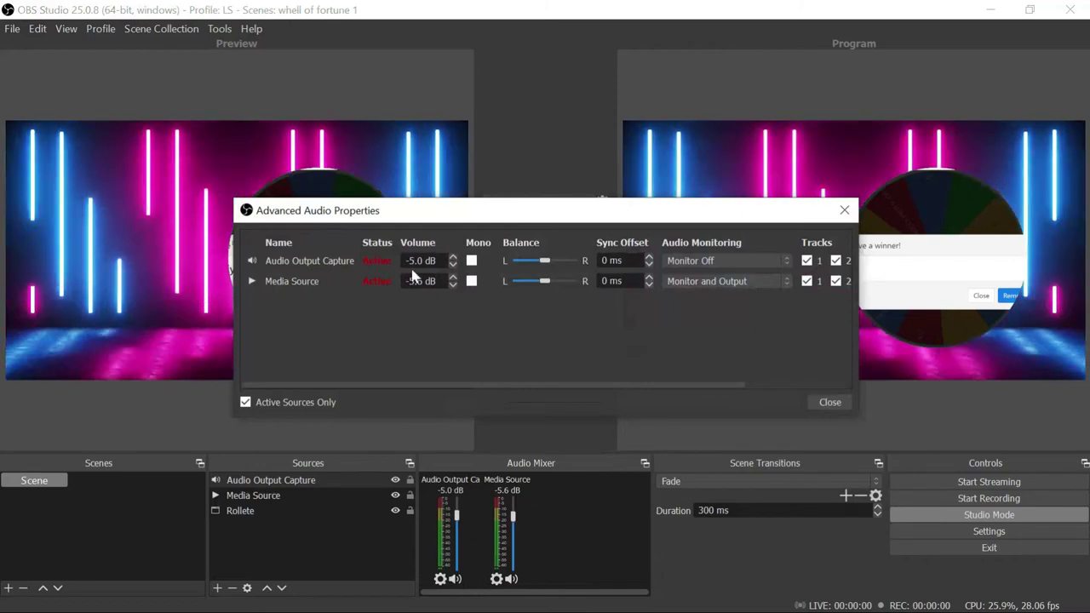
click(698, 262)
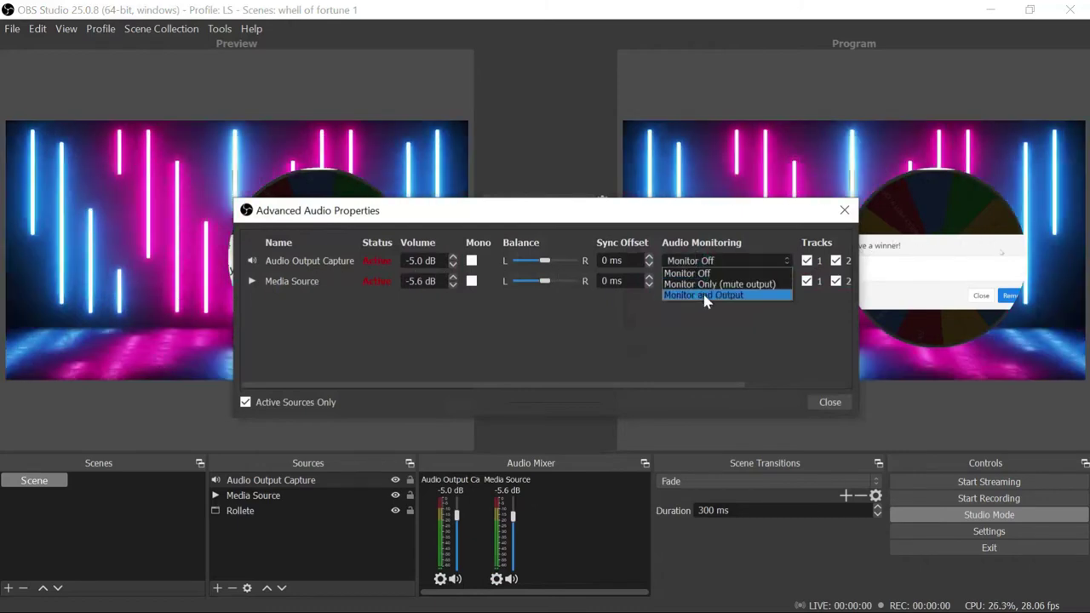
click(705, 296)
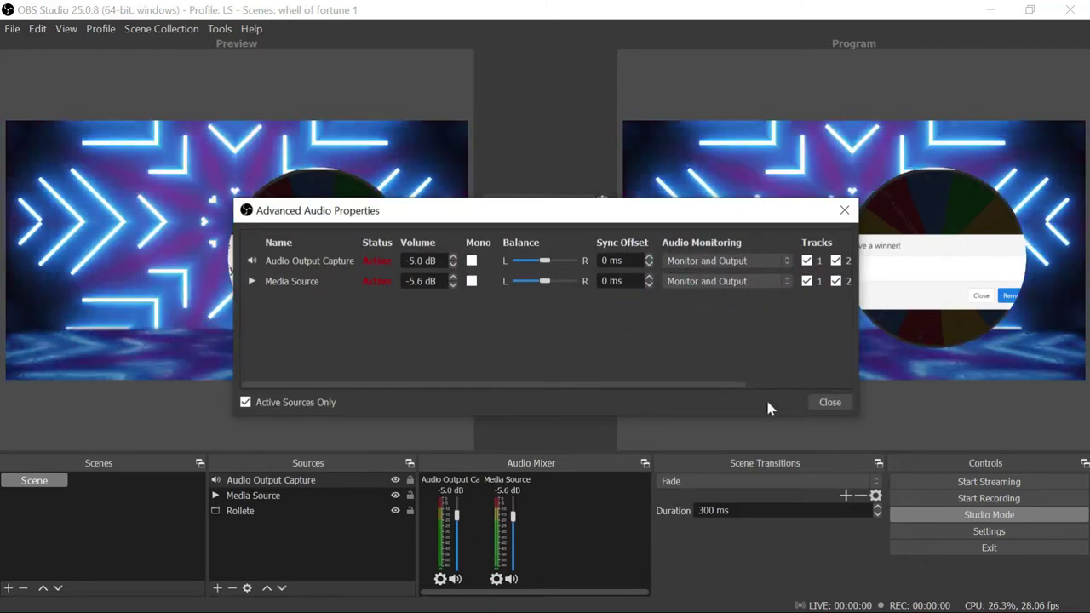
click(828, 402)
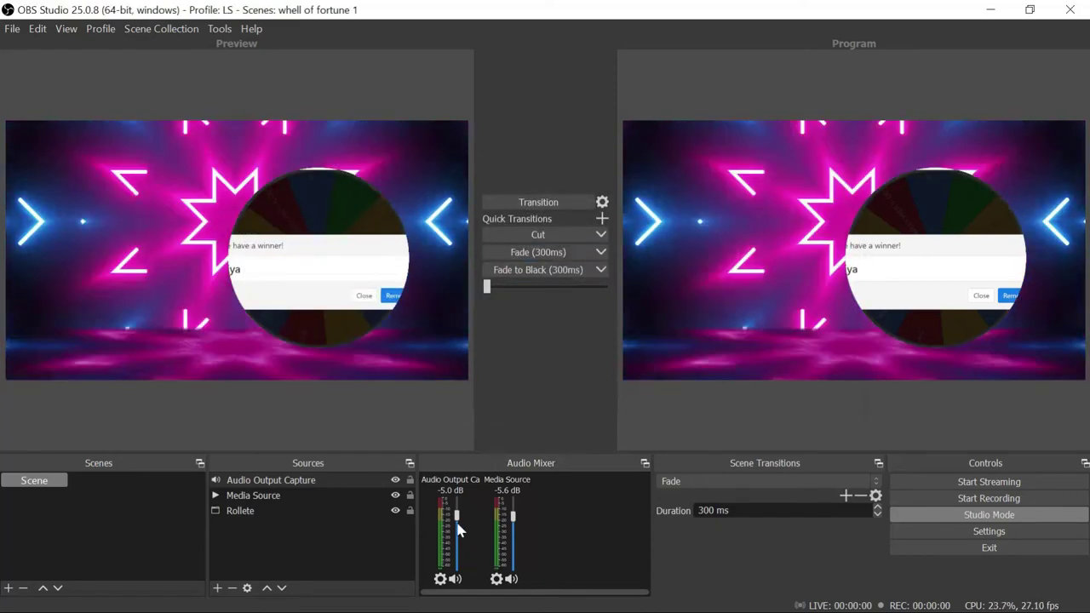
click(458, 530)
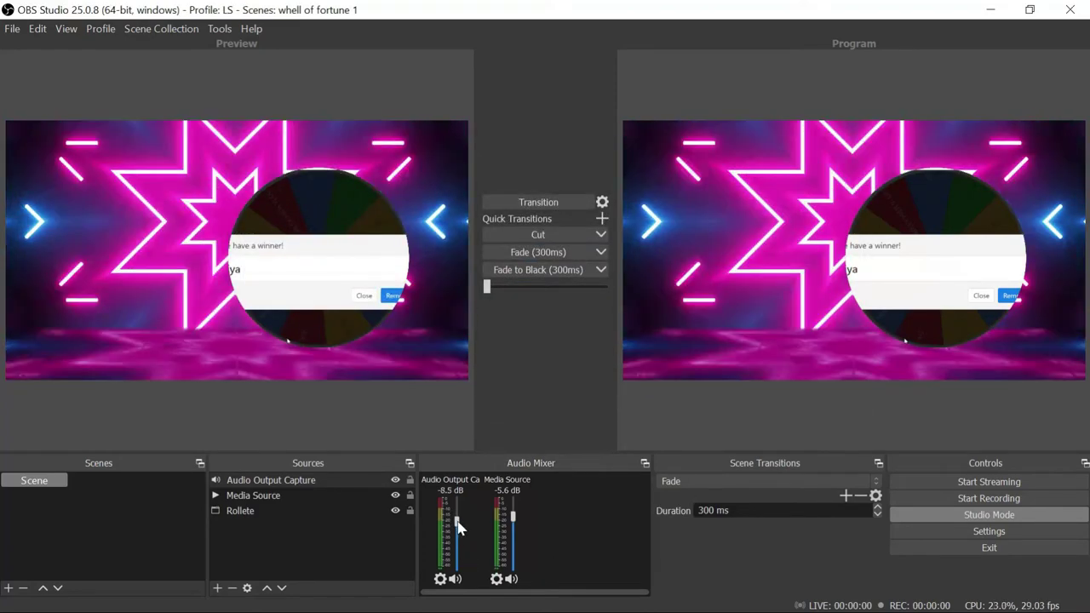
scroll(456, 529, up, 3)
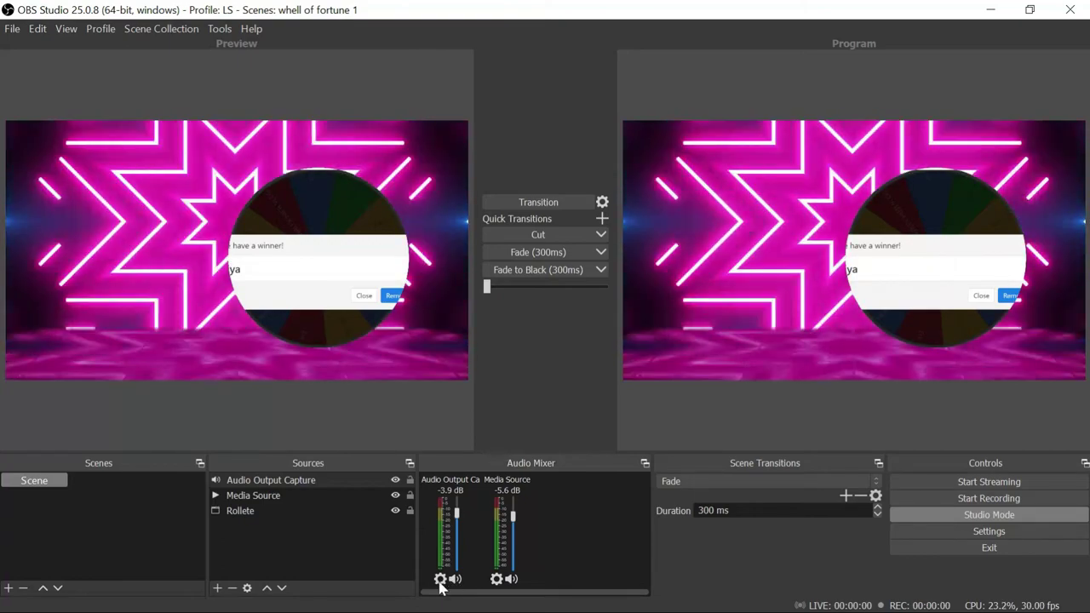
Step: Shrink the OBS Studio window and move it aside, dismiss the winner announcement, and spin the wheel again to test its sound
click(1031, 9)
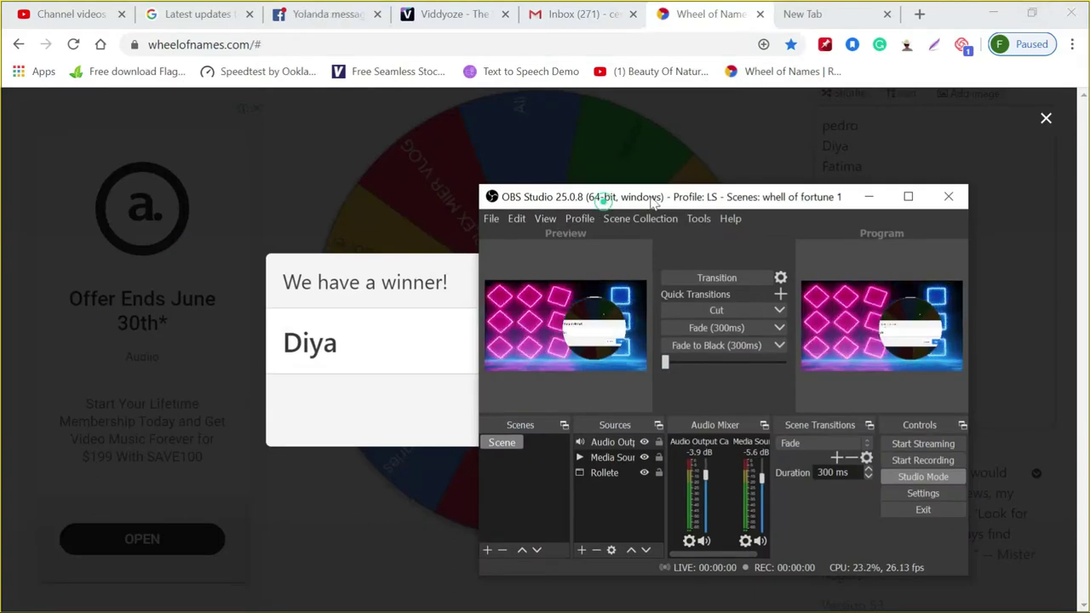
drag(601, 210, 789, 181)
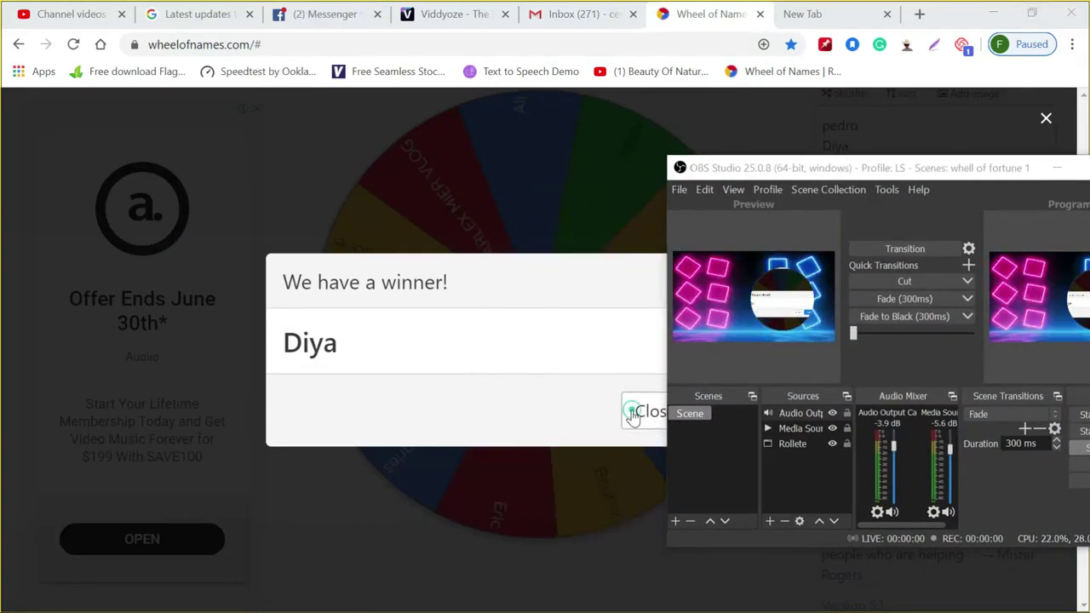
click(632, 414)
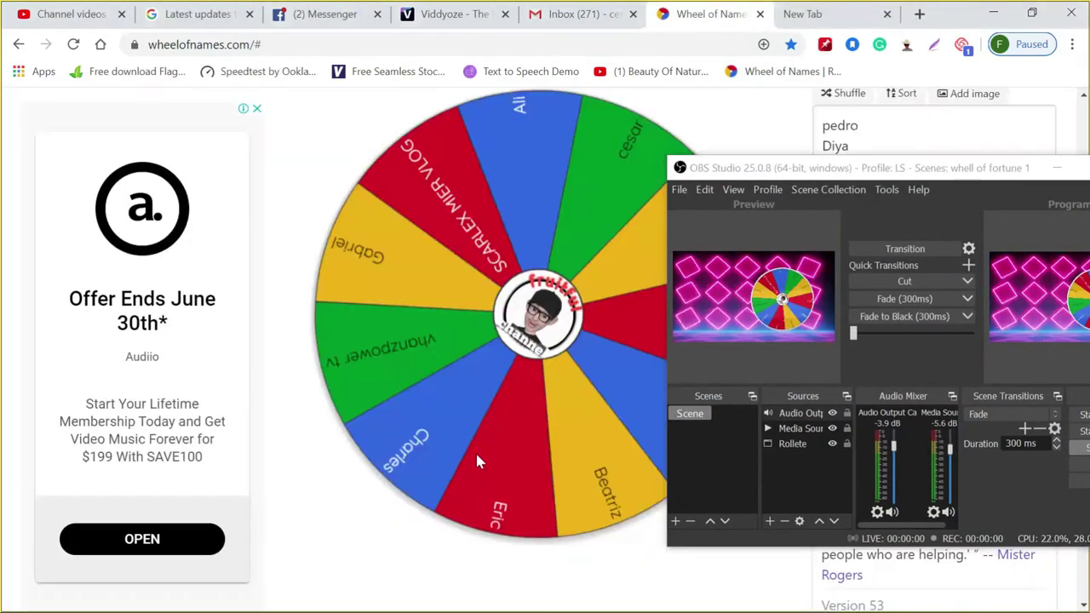
click(339, 174)
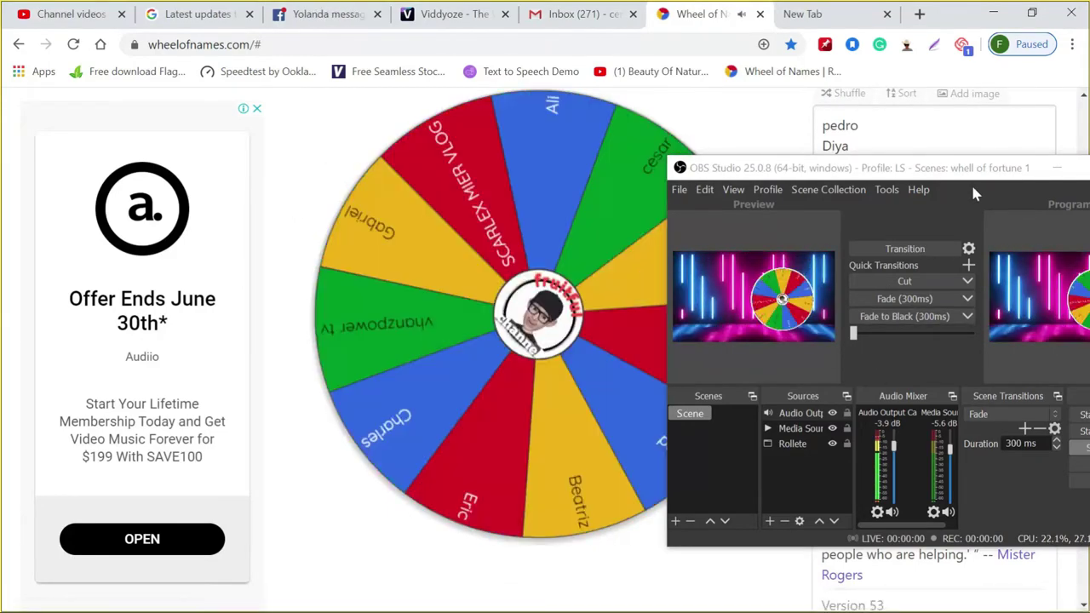
Step: Lower the Audio Output Capture volume to -24.3 dB in the maximized OBS Studio, and restore its smaller window
drag(1041, 178, 728, 118)
click(784, 107)
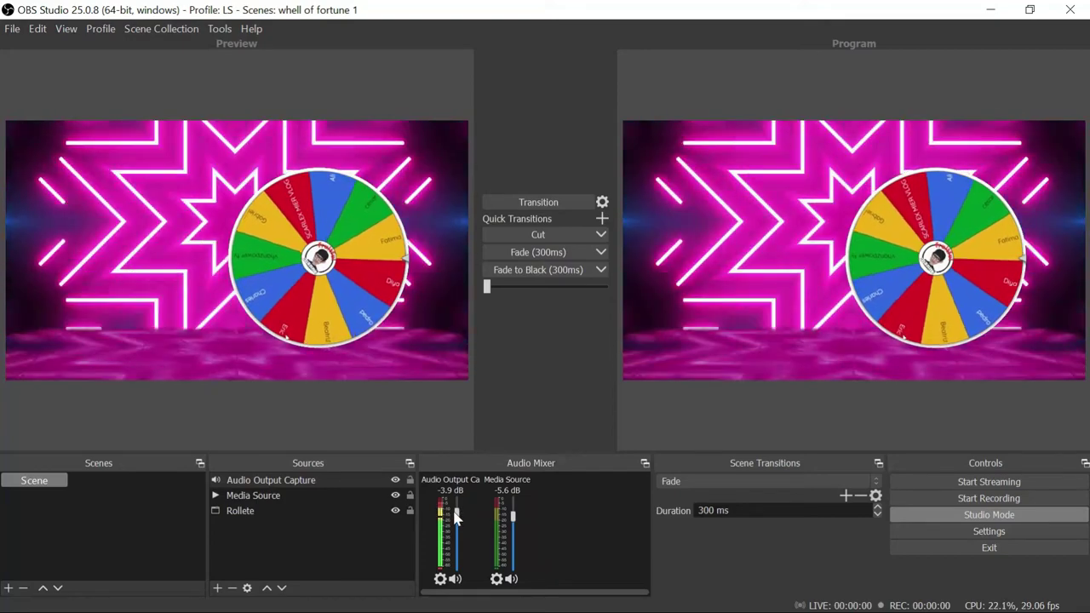
drag(457, 519, 458, 543)
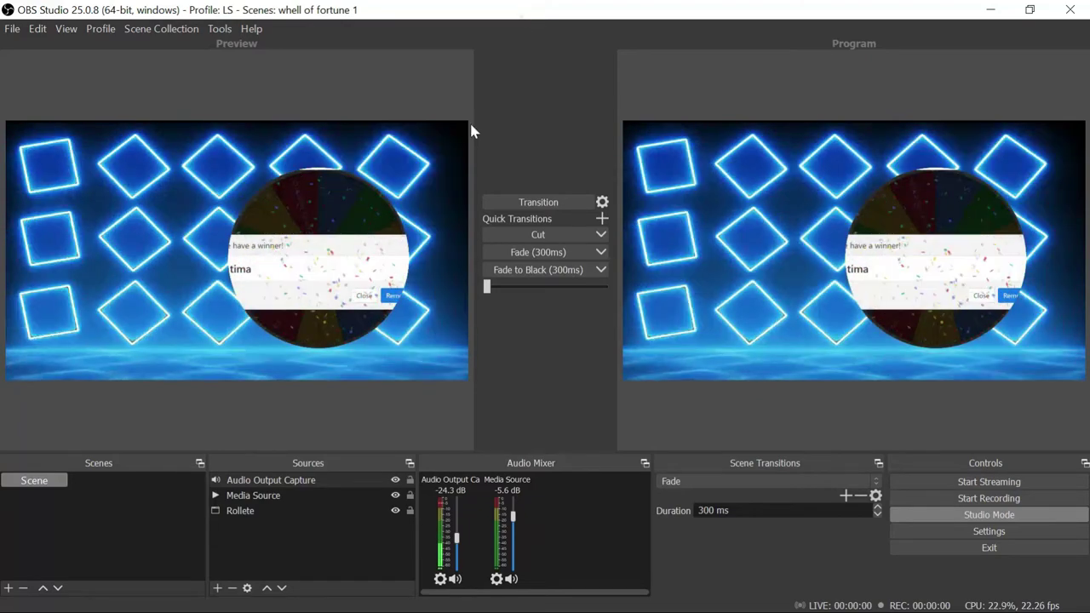
double_click(521, 14)
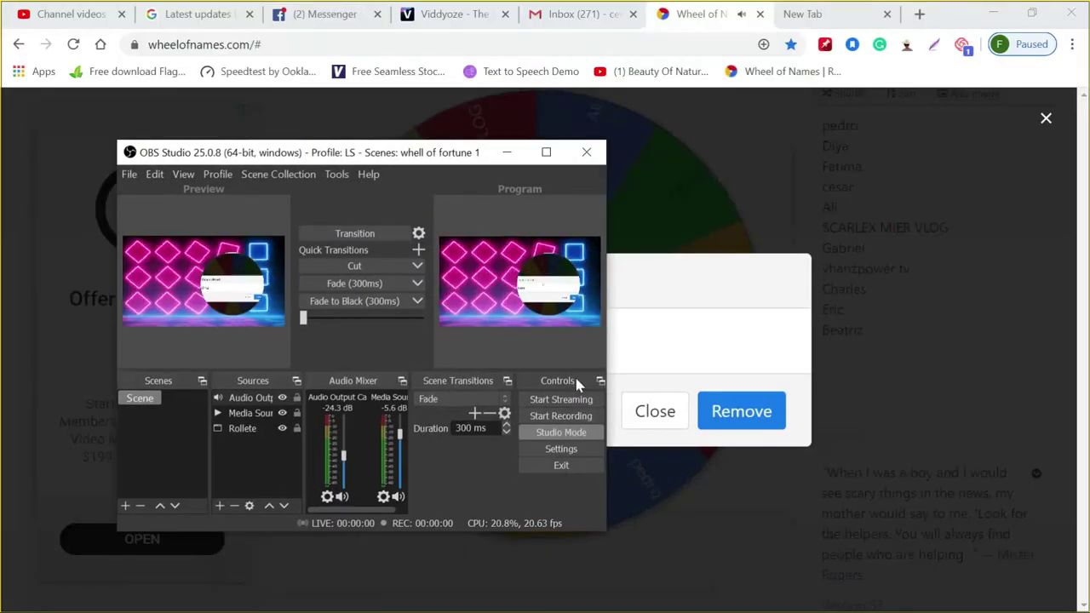
Step: Close the winner announcement on the Wheel of Names page and maximize the OBS Studio window
click(657, 422)
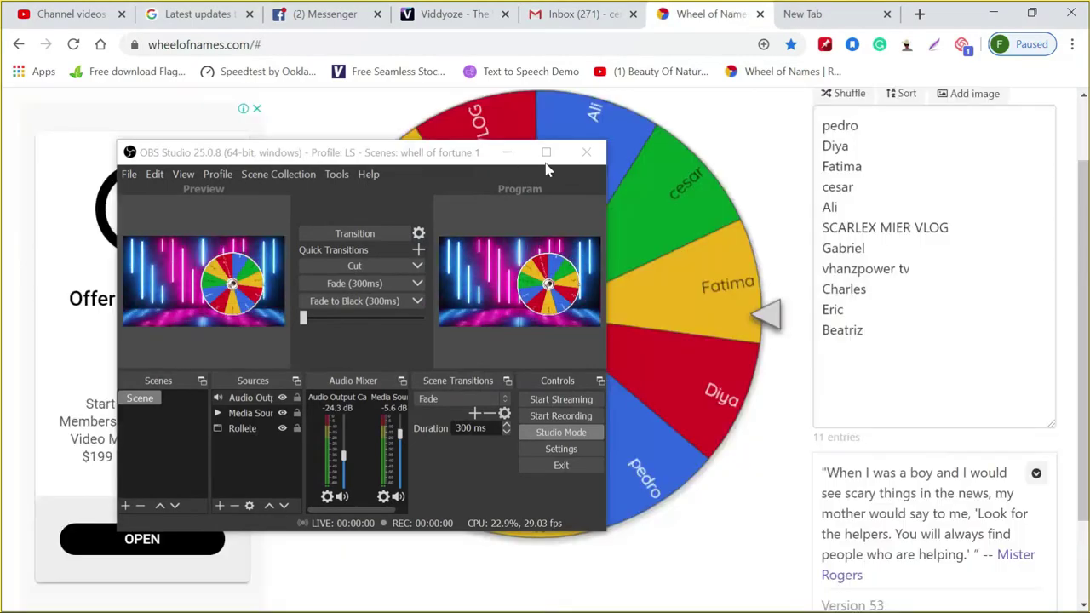
click(547, 153)
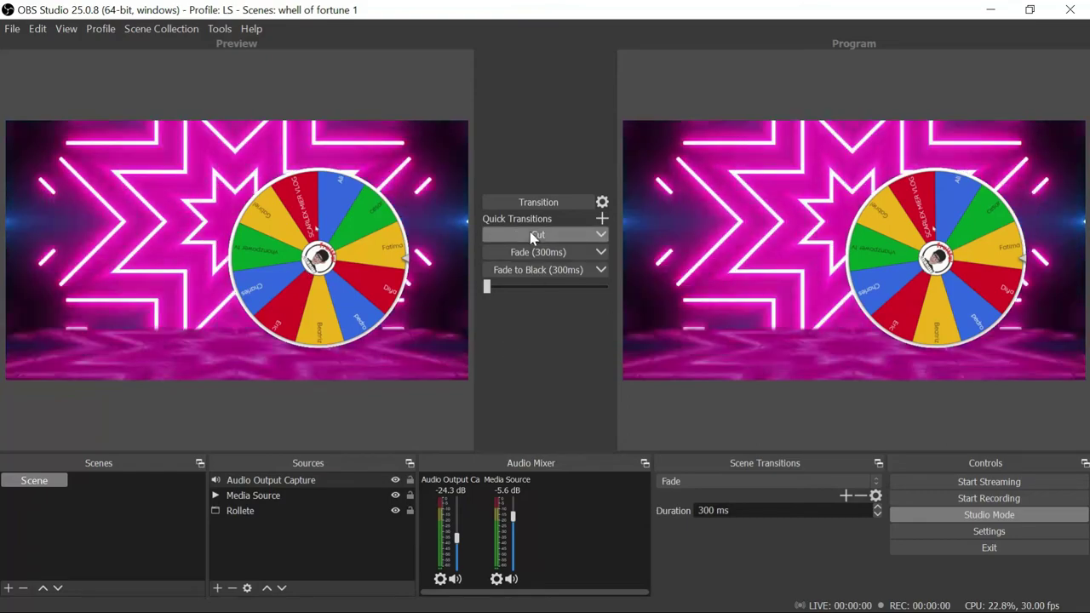
Step: Add a new Video Capture Device source to the scene, using e2eSoft iVCam as its device
click(217, 588)
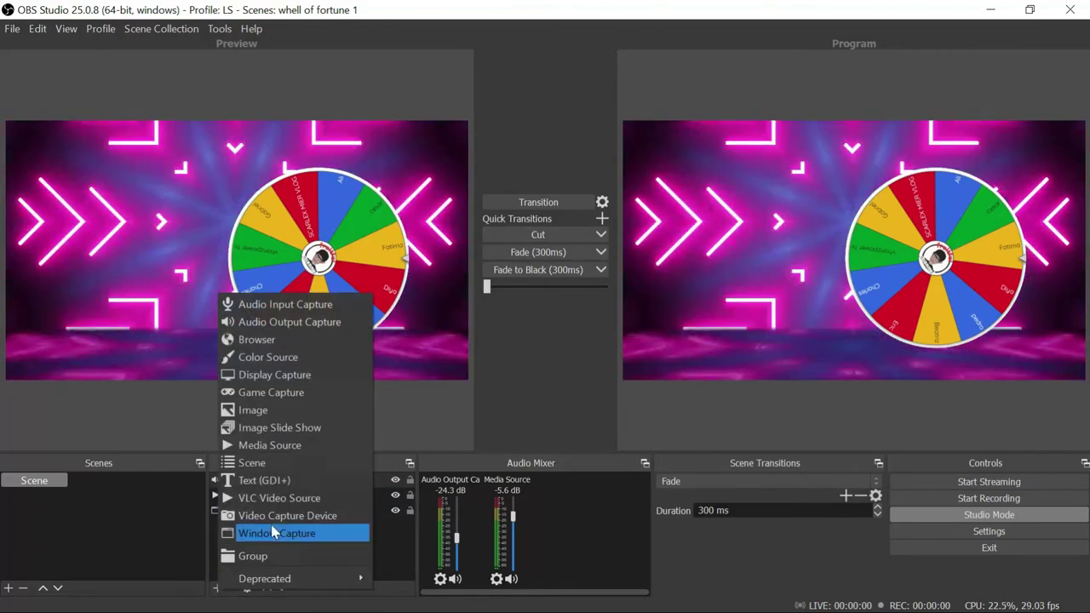
click(275, 522)
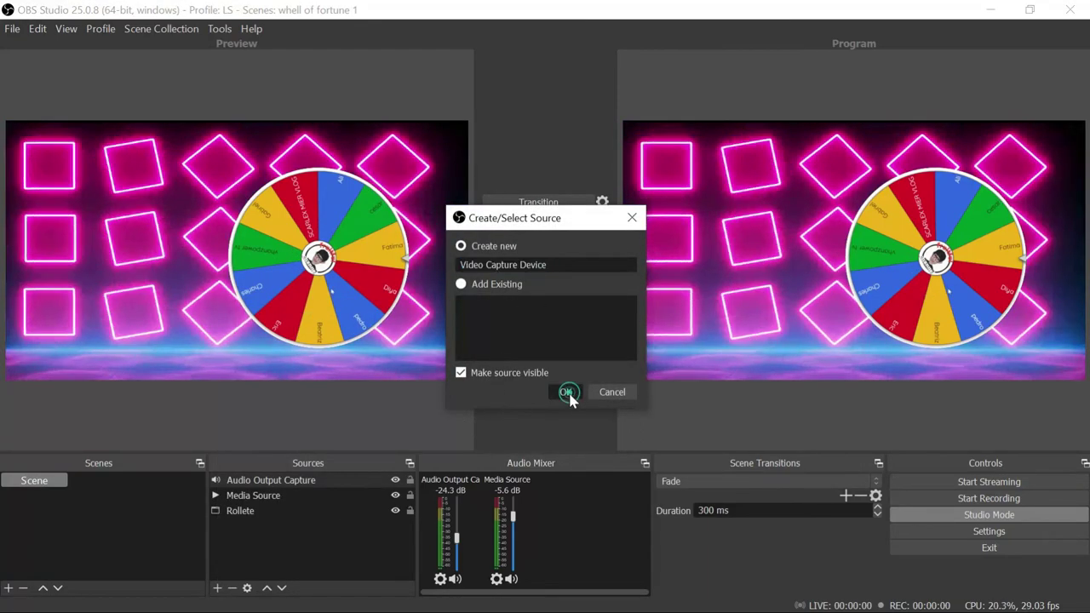
click(567, 393)
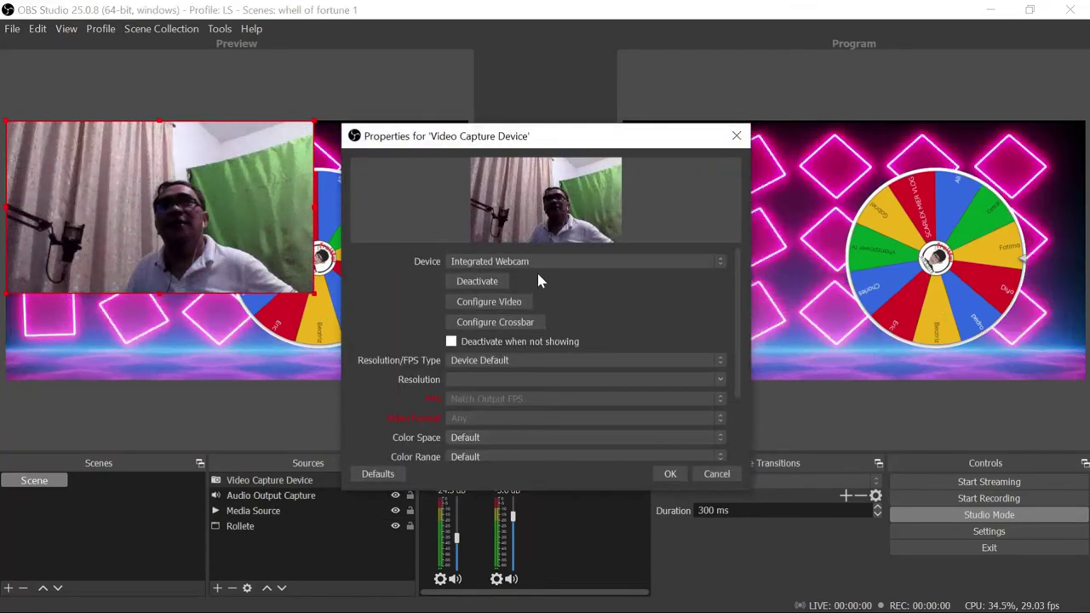
click(538, 266)
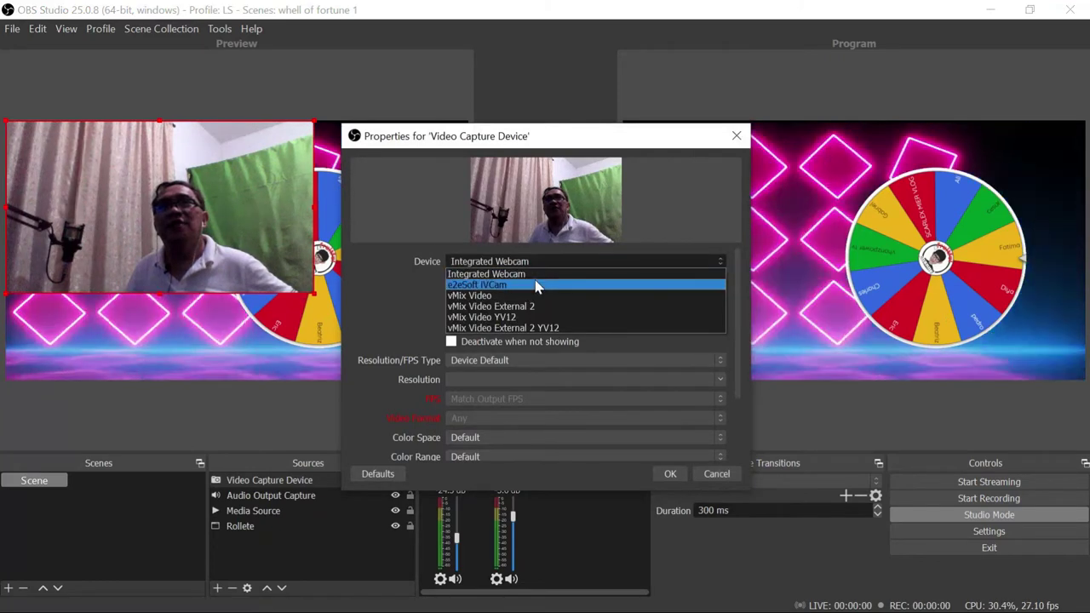
click(537, 286)
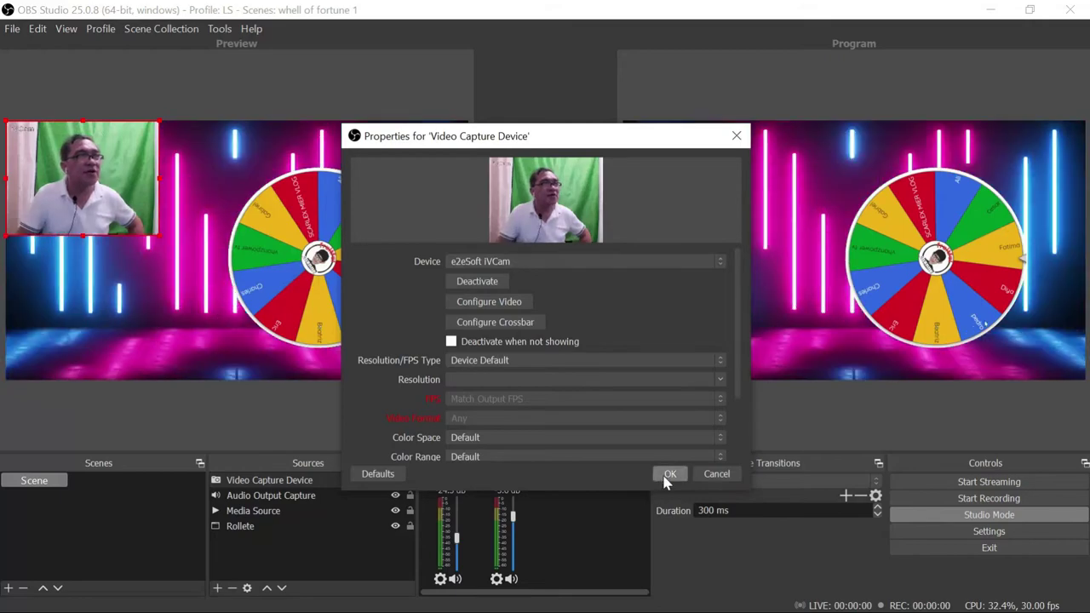
click(669, 475)
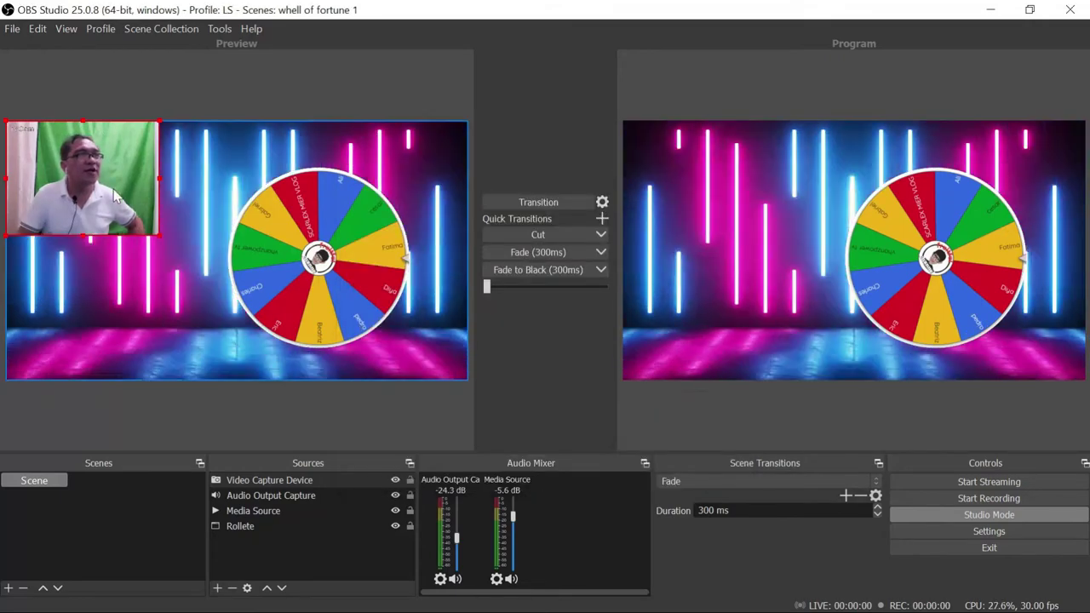